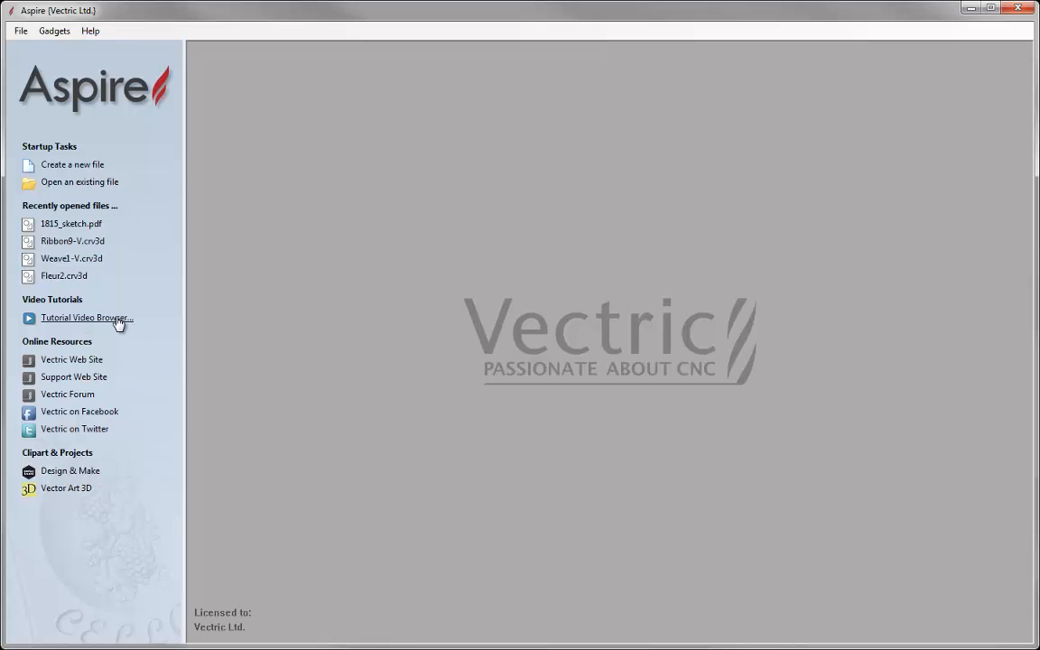
Open the tutorial video browser, view tutorials by category, collapse all categories and expand only the 2D Toolpaths category.
click(69, 318)
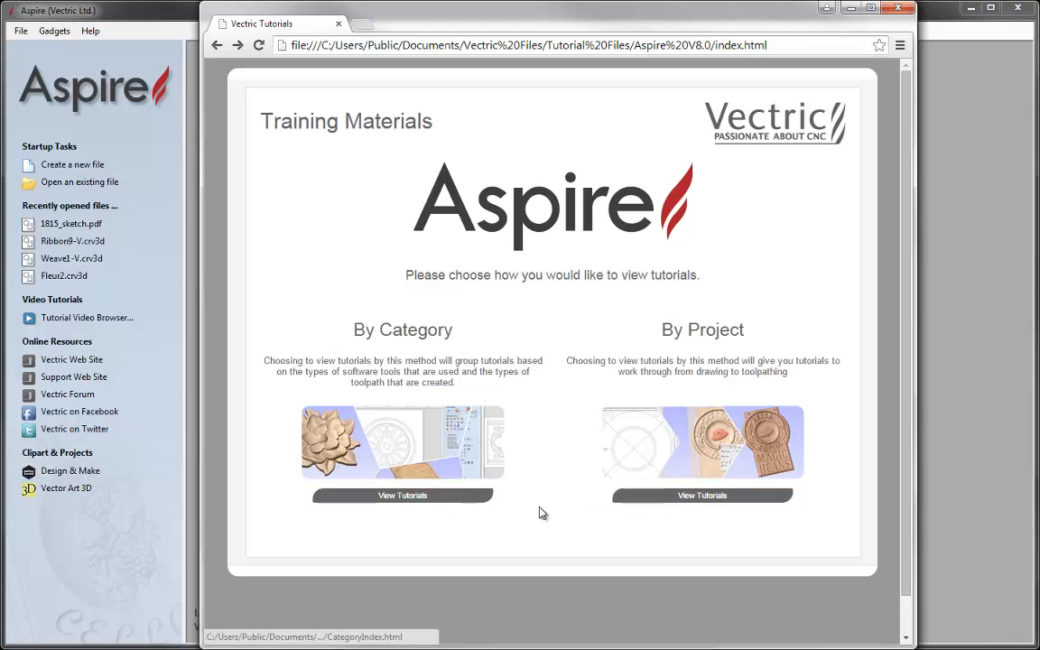
click(394, 495)
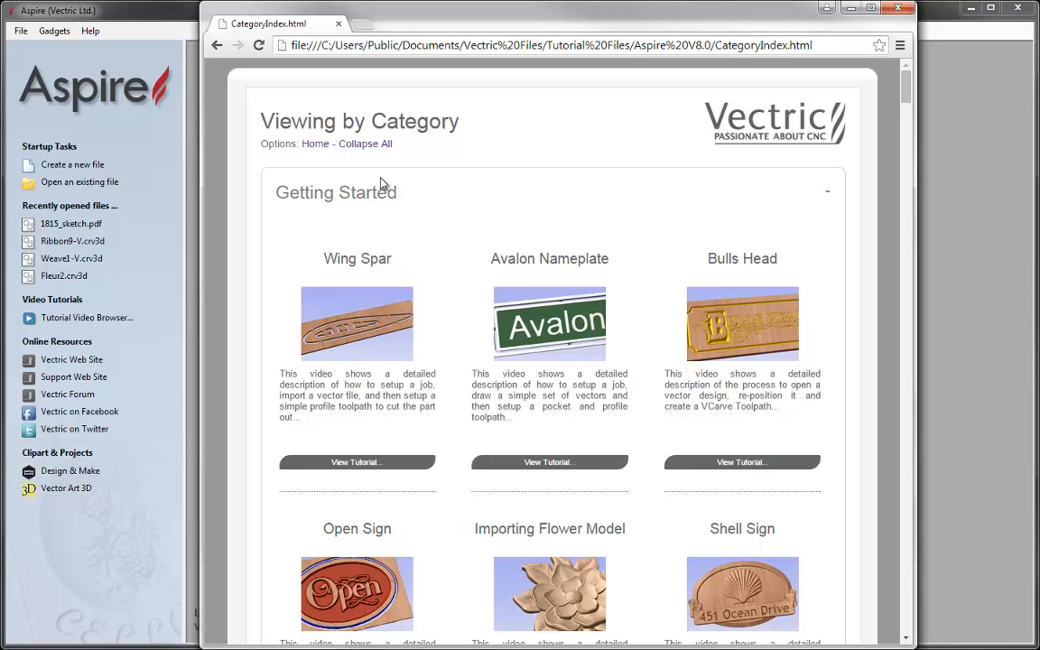
click(362, 146)
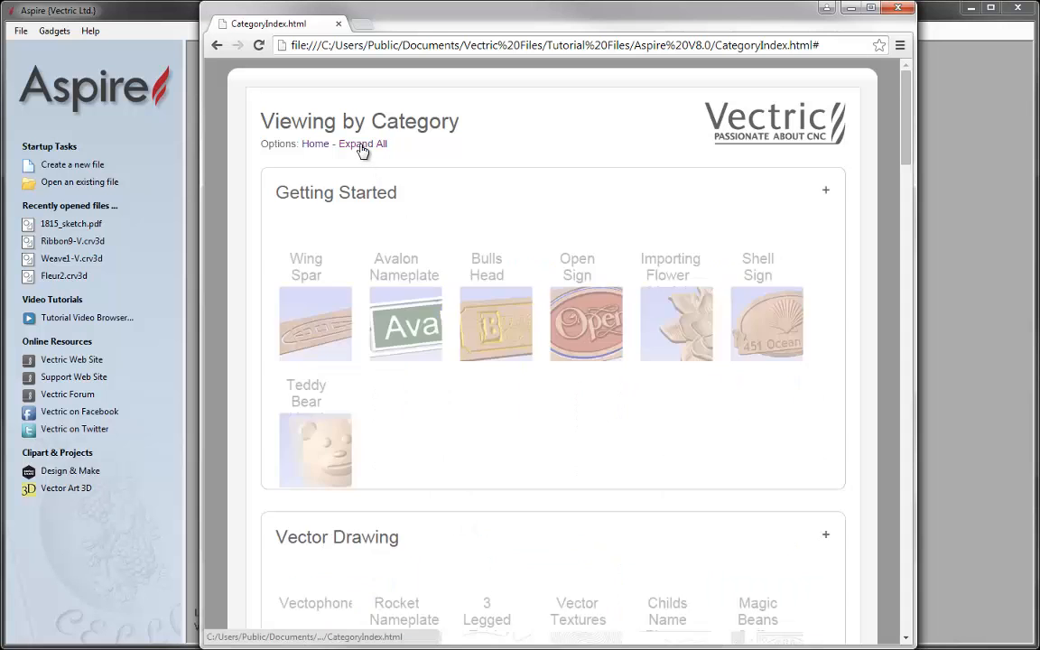
mouse_move(899, 168)
mouse_down()
mouse_move(906, 357)
mouse_move(901, 179)
mouse_up()
click(330, 337)
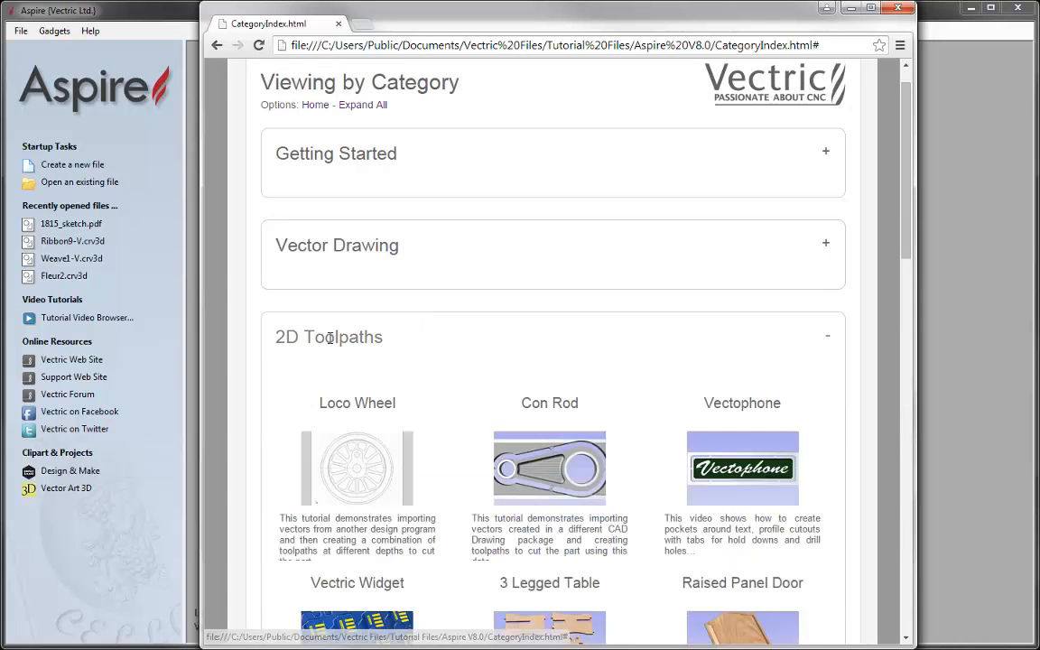
drag(908, 181, 909, 136)
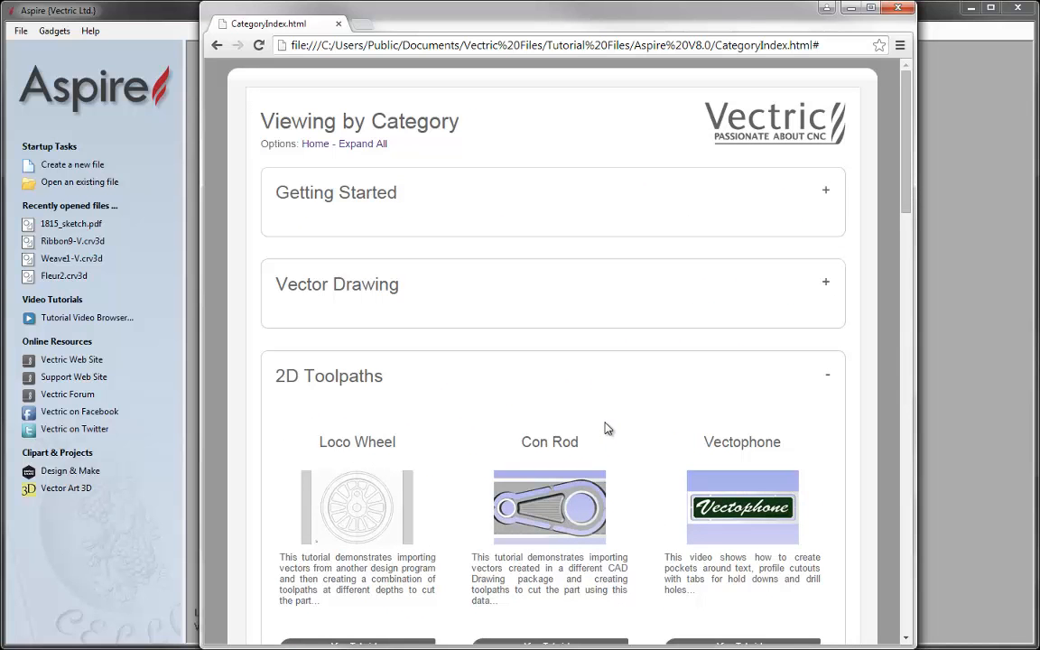
Return to the tutorials home page, view the tutorials by project and browse the list with all projects collapsed.
click(316, 144)
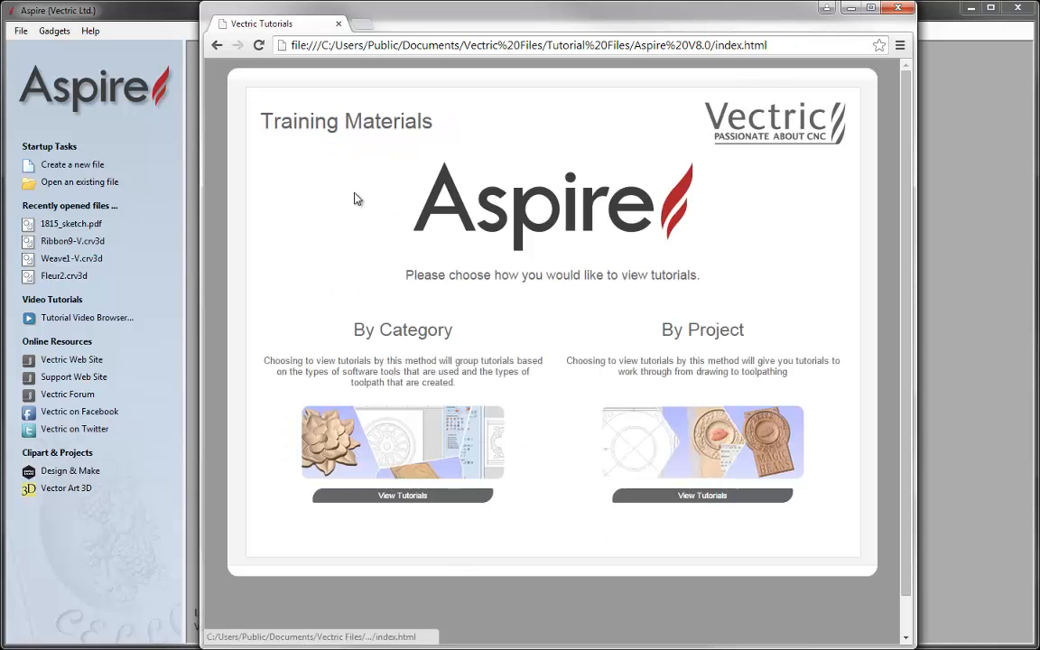
click(695, 498)
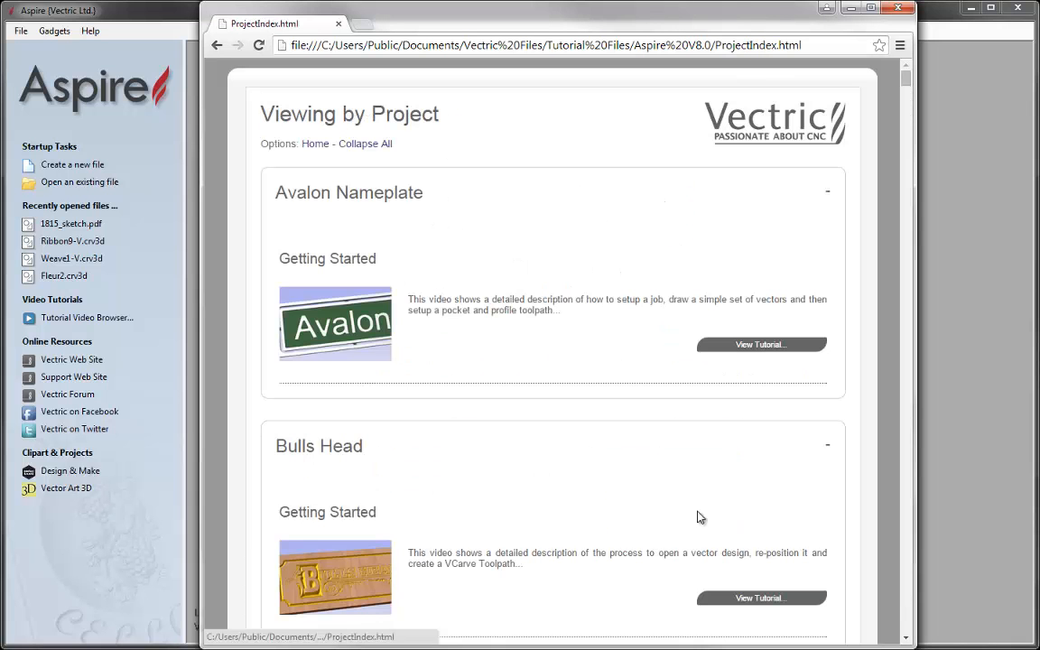
click(372, 145)
scroll(905, 124, down, 1)
drag(905, 124, 907, 288)
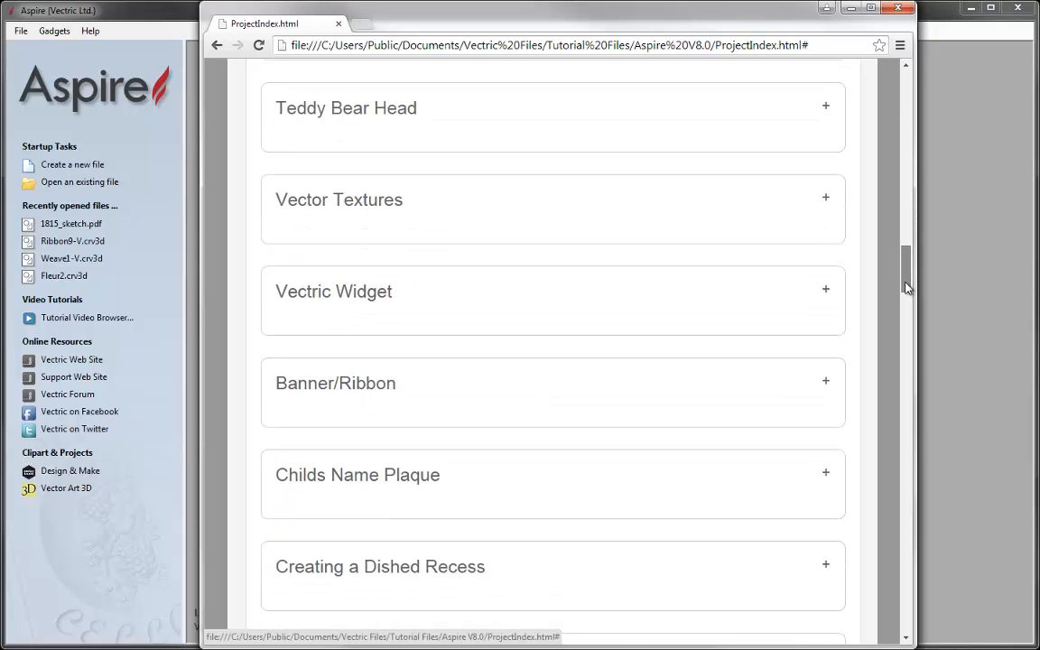
Expand the Vector Textures project, view its 2D Toolpaths tutorial page, and close the tutorial browser.
click(342, 202)
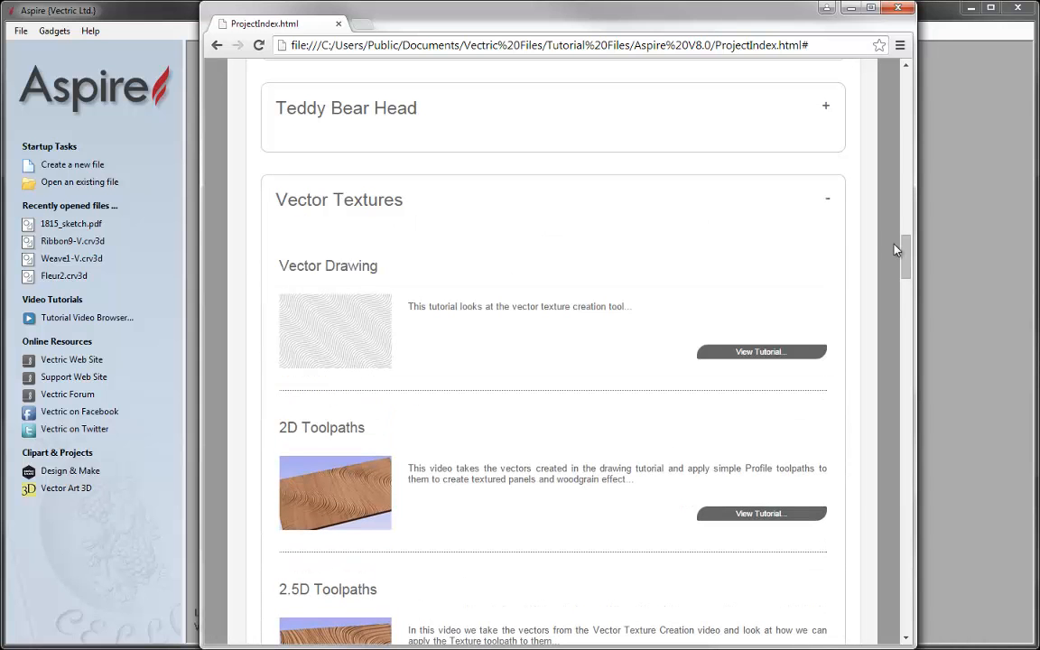
drag(902, 257, 908, 272)
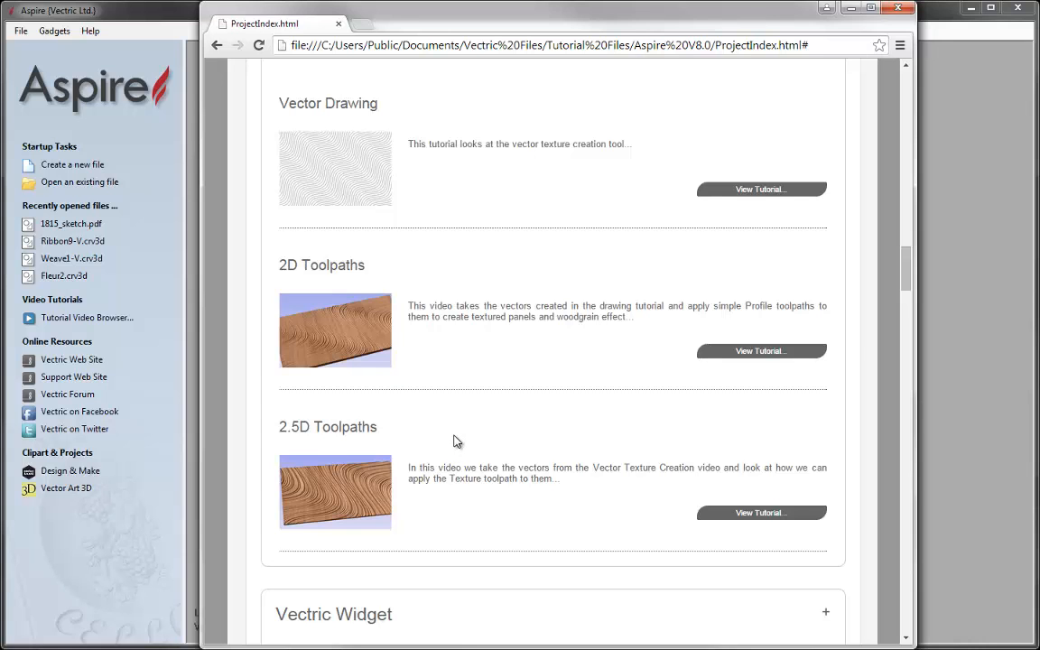
click(761, 351)
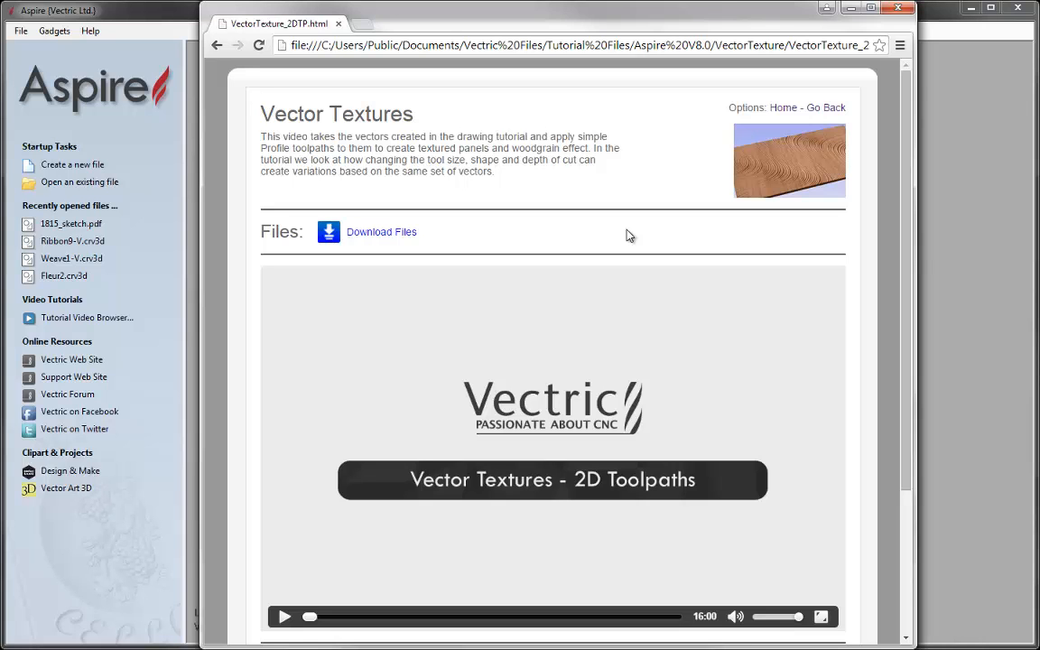
click(896, 9)
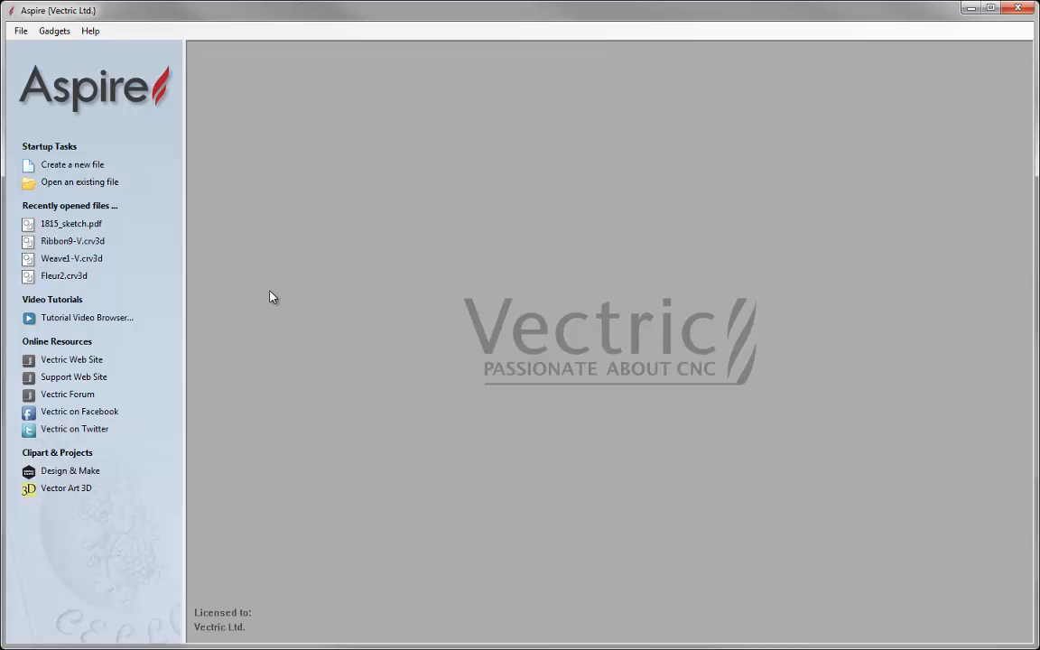
Create a new job 24 inches wide and 16 inches high with the XY datum at the lower-left corner.
click(84, 169)
double_click(124, 107)
text(24)
key(Tab)
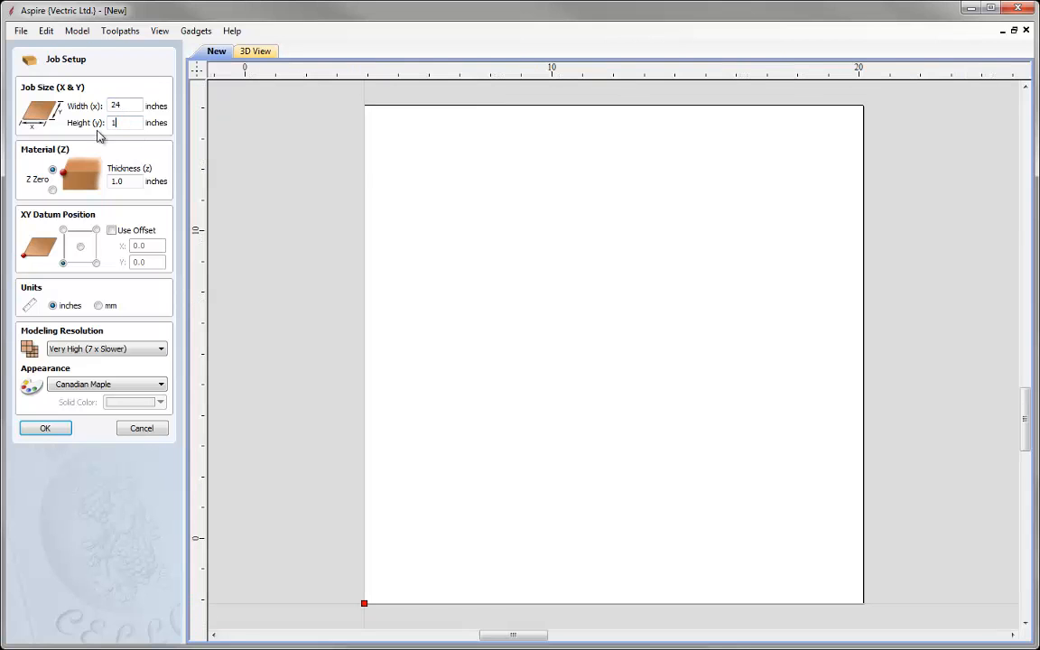
text(16)
click(63, 262)
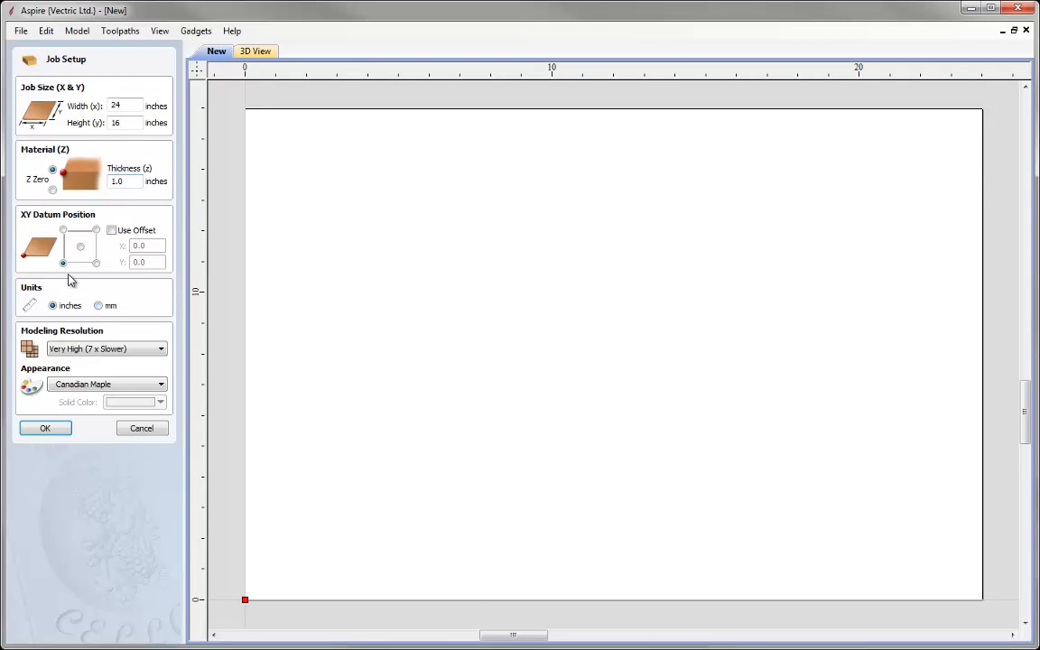
click(45, 432)
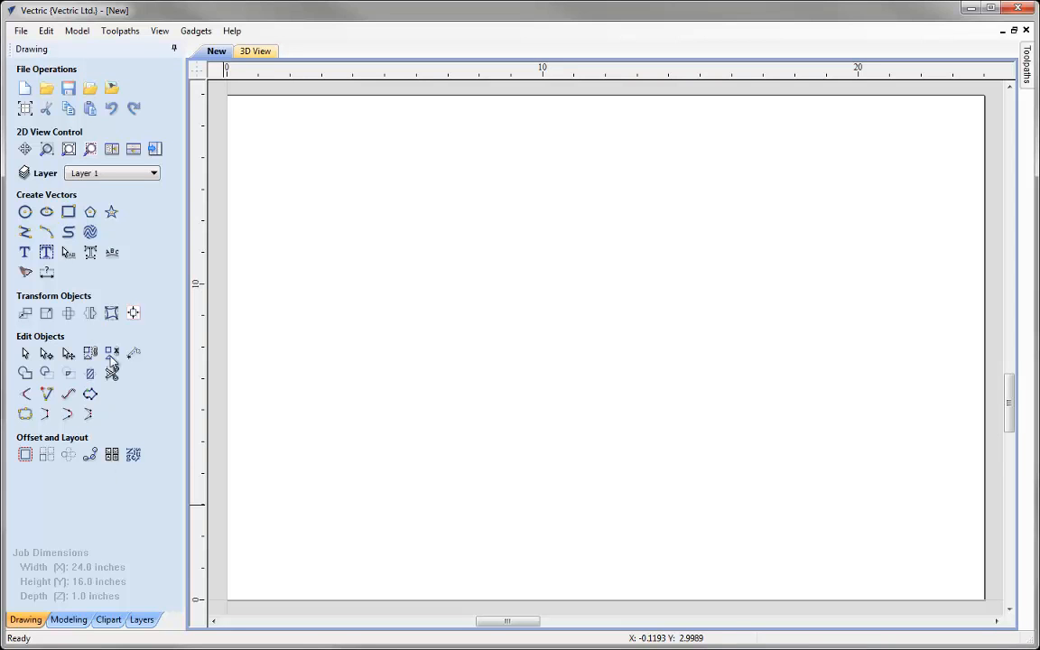
Review the importable file types and import 1815_sketch.pdf from the WhatsNewV8_Files folder into the job.
click(91, 92)
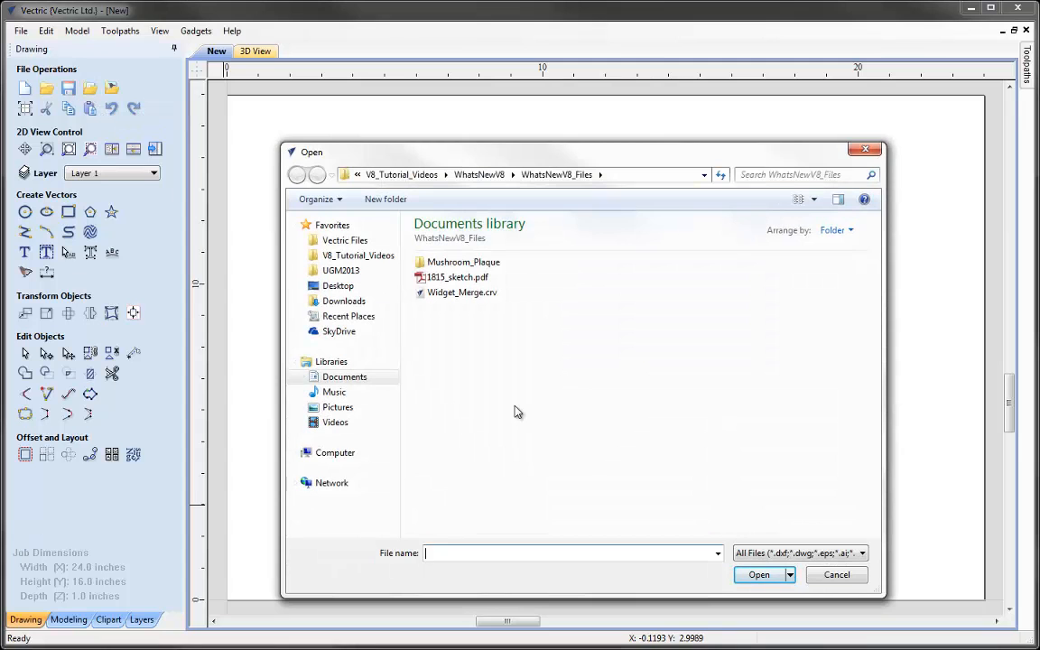
click(862, 554)
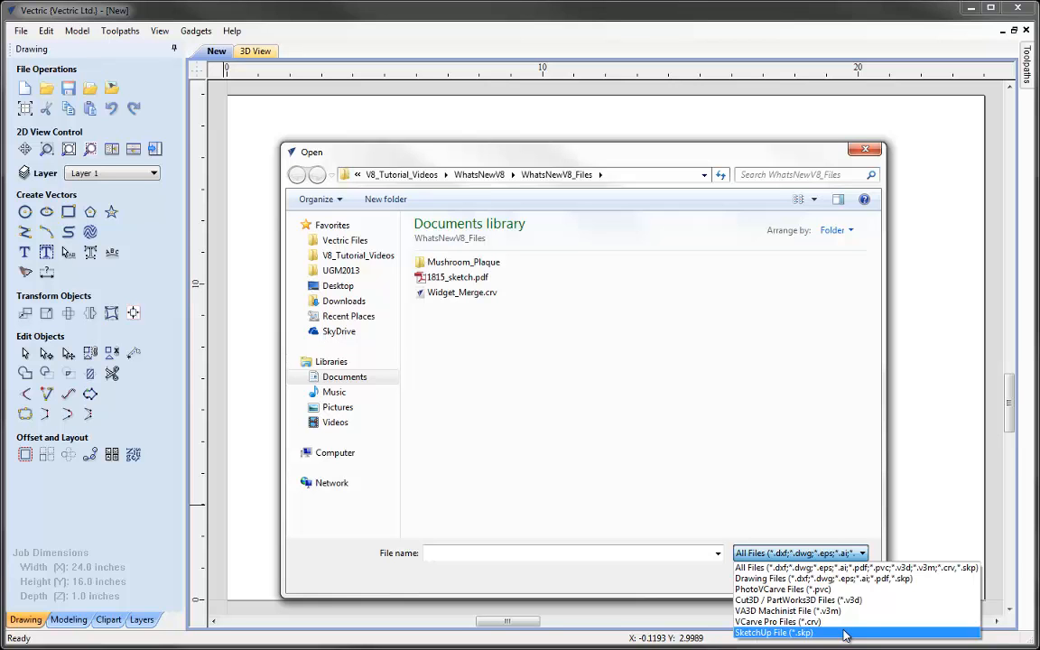
click(830, 467)
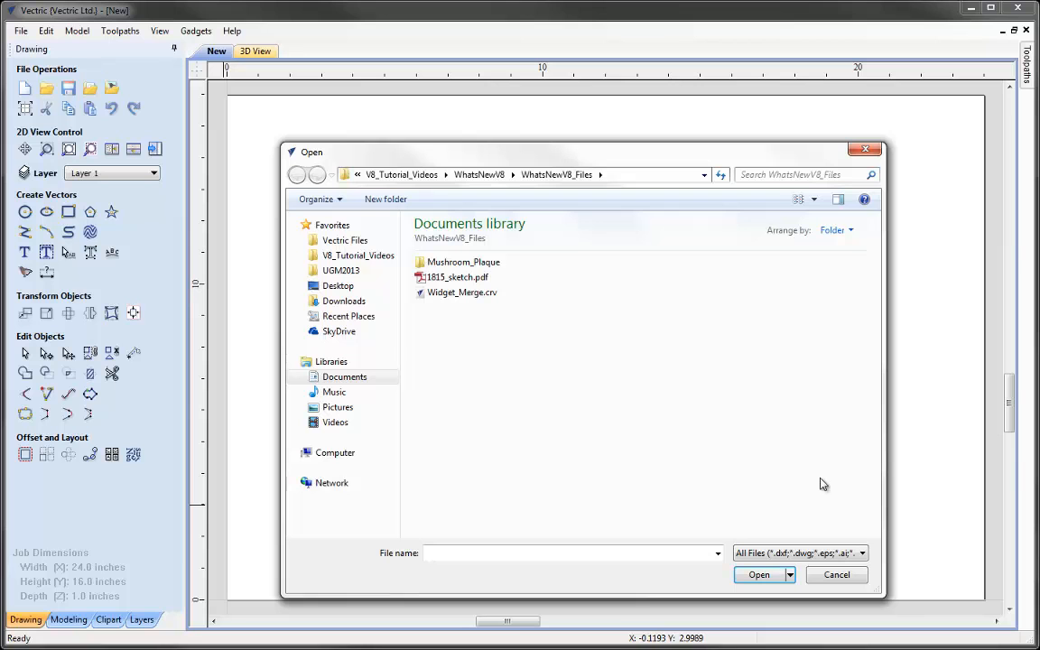
click(465, 277)
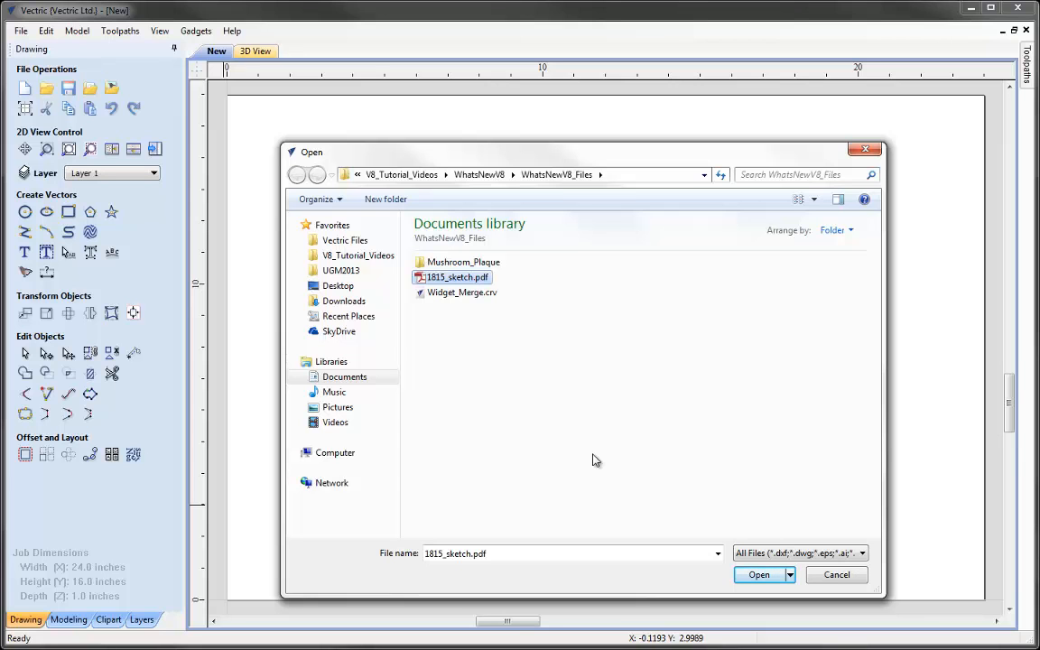
click(762, 575)
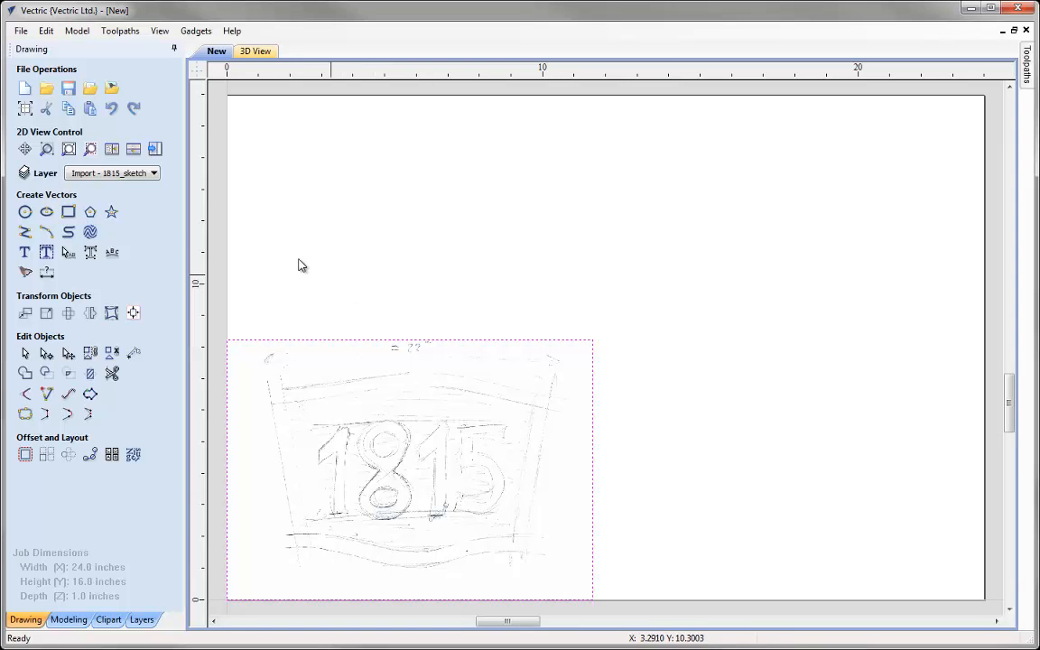
Check the imported sketch's layer in the layer list, centre the sketch in the job and deselect it.
click(133, 175)
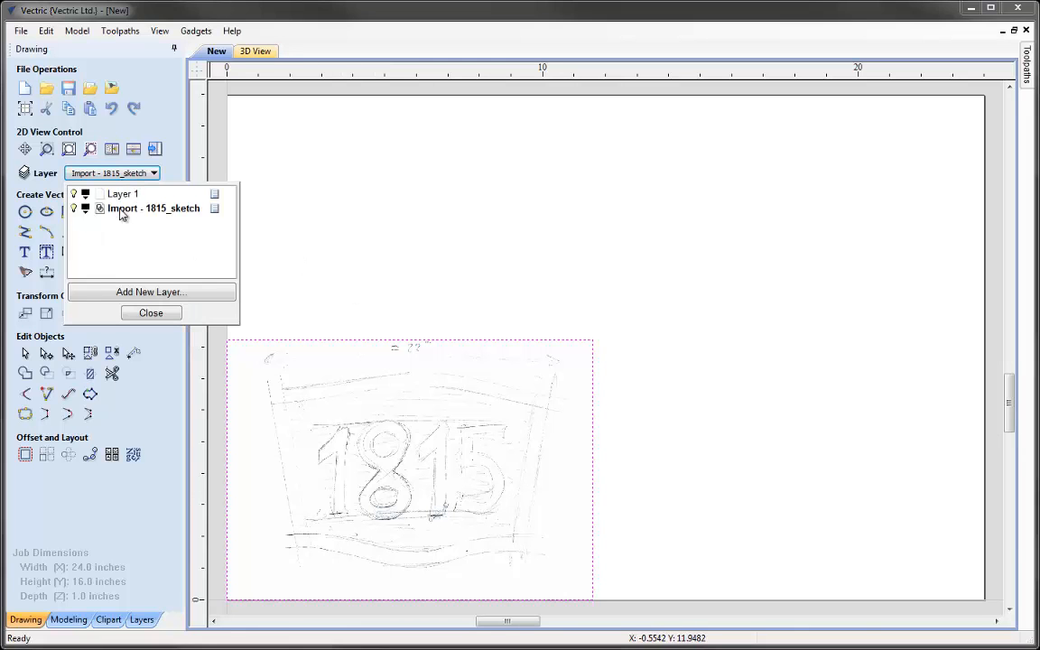
click(173, 316)
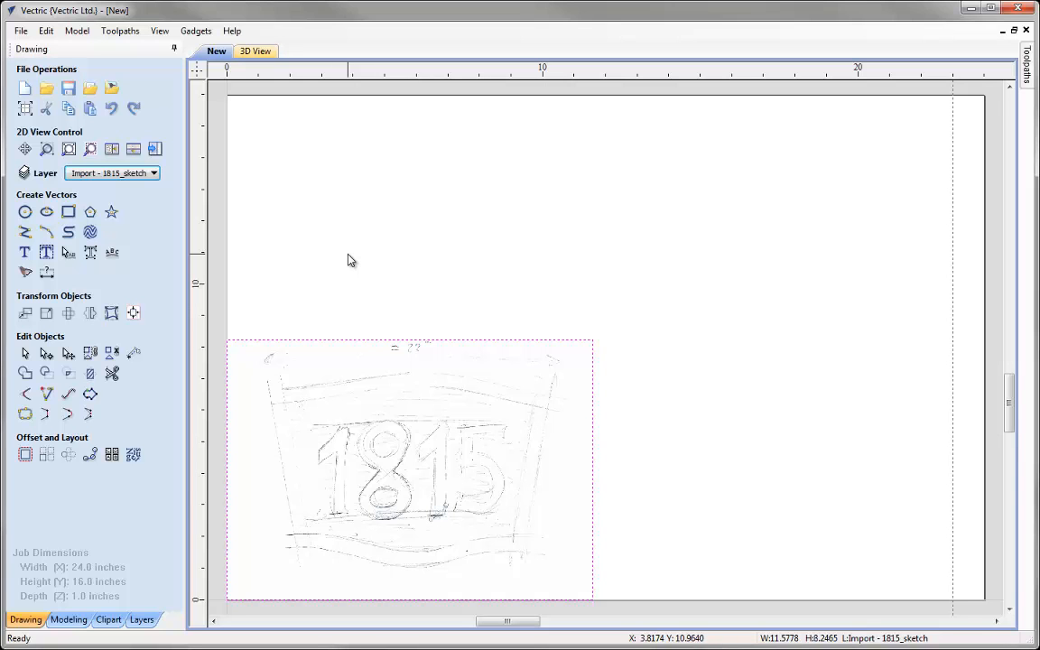
key(F9)
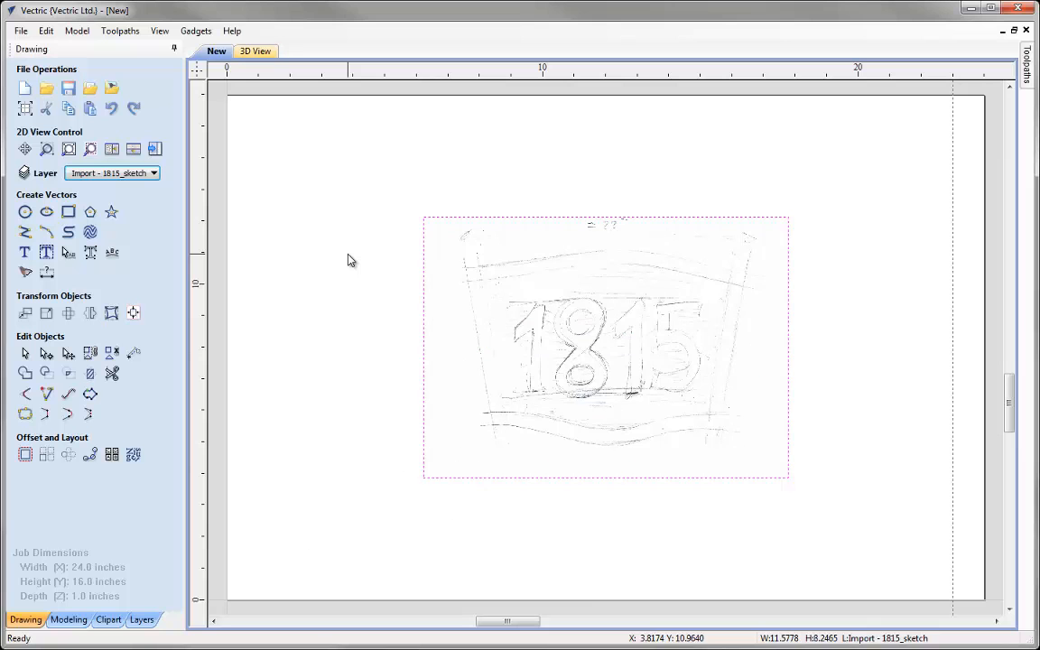
click(348, 260)
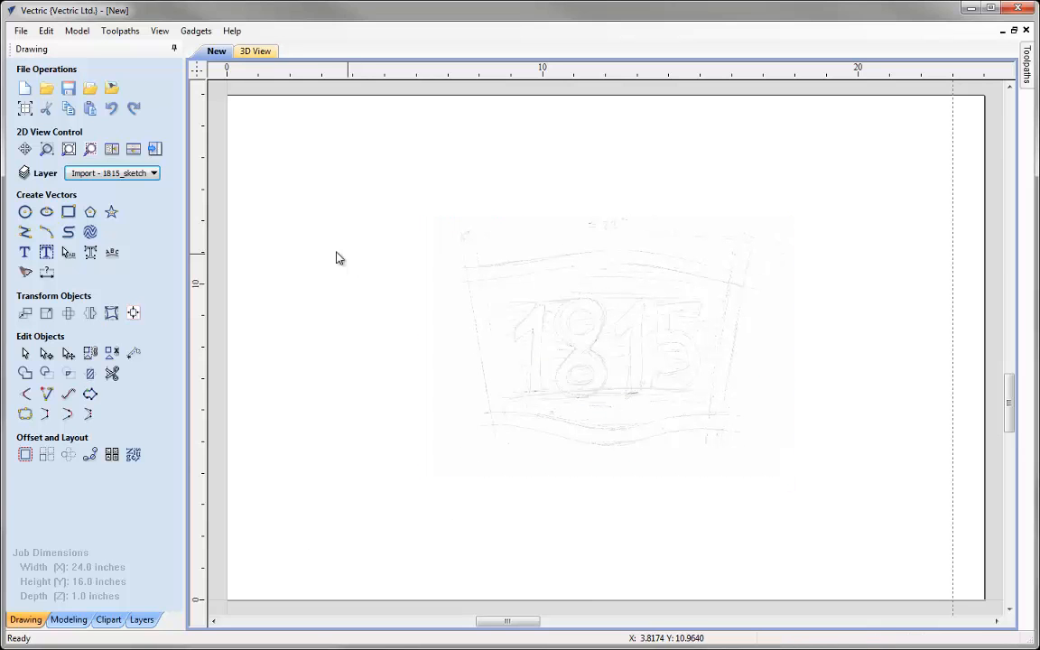
Add a vertical guide at X 1.0 inches and a parallel guide offset 22 inches relative to it.
drag(199, 249, 263, 249)
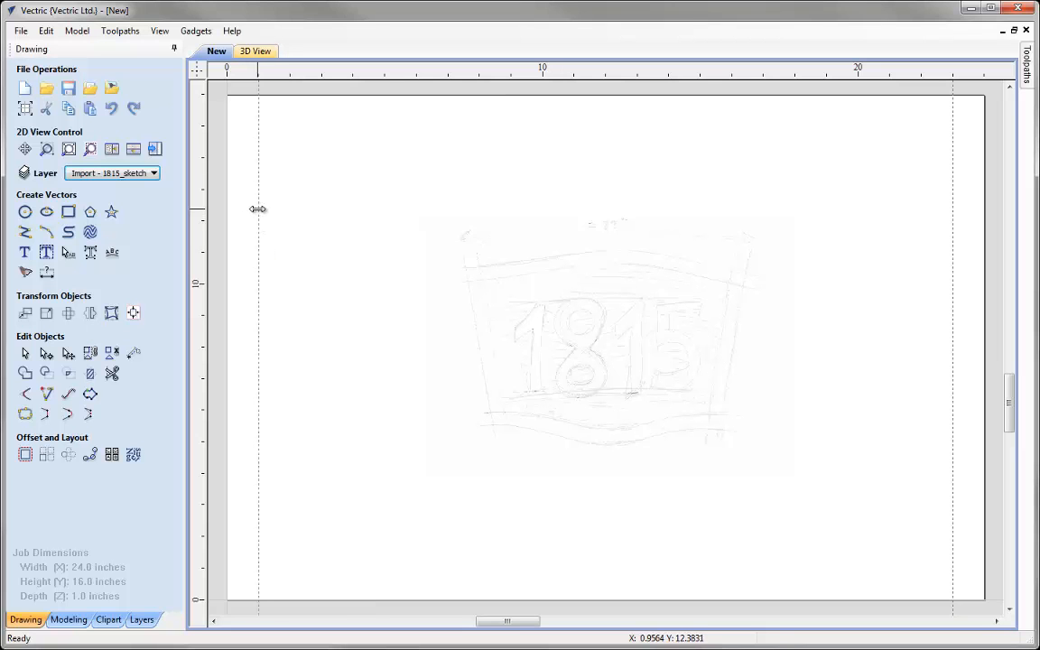
double_click(257, 209)
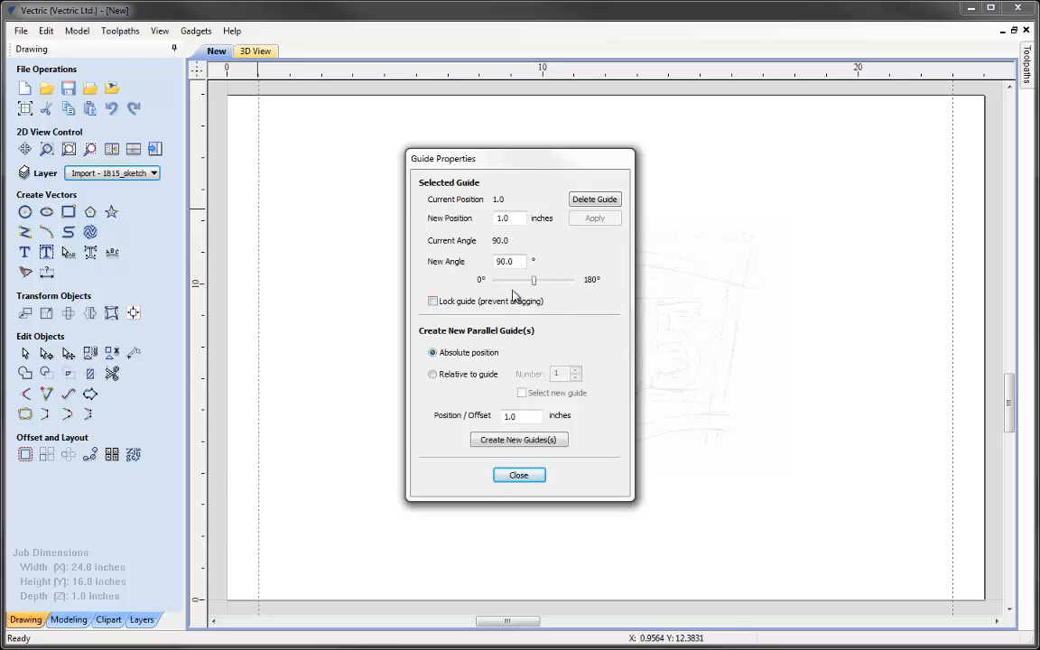
click(433, 374)
double_click(505, 417)
text(22)
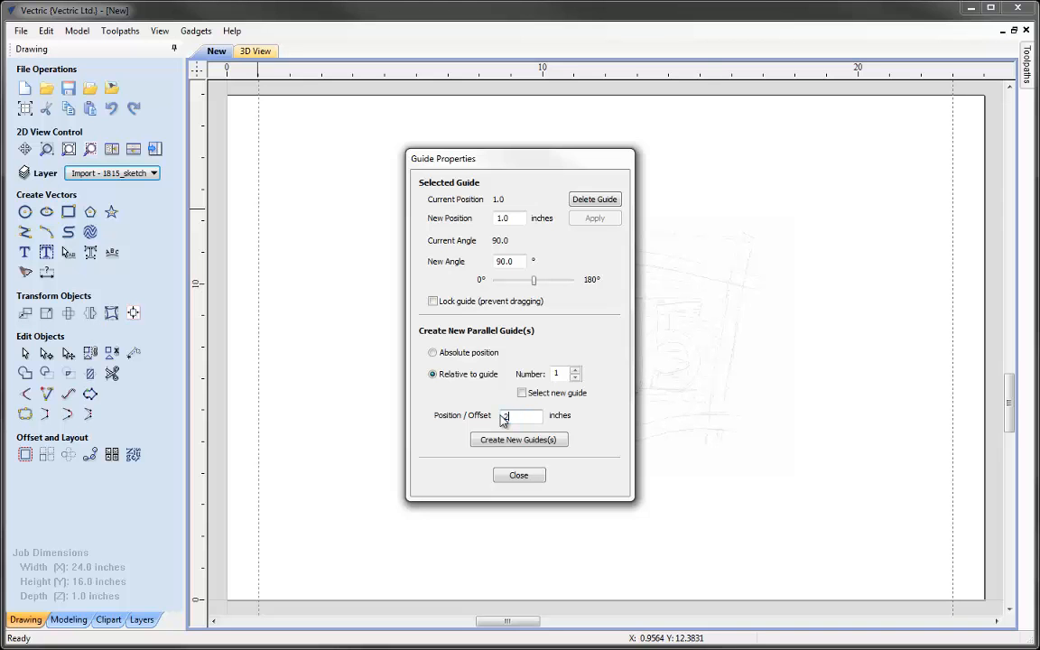
click(518, 474)
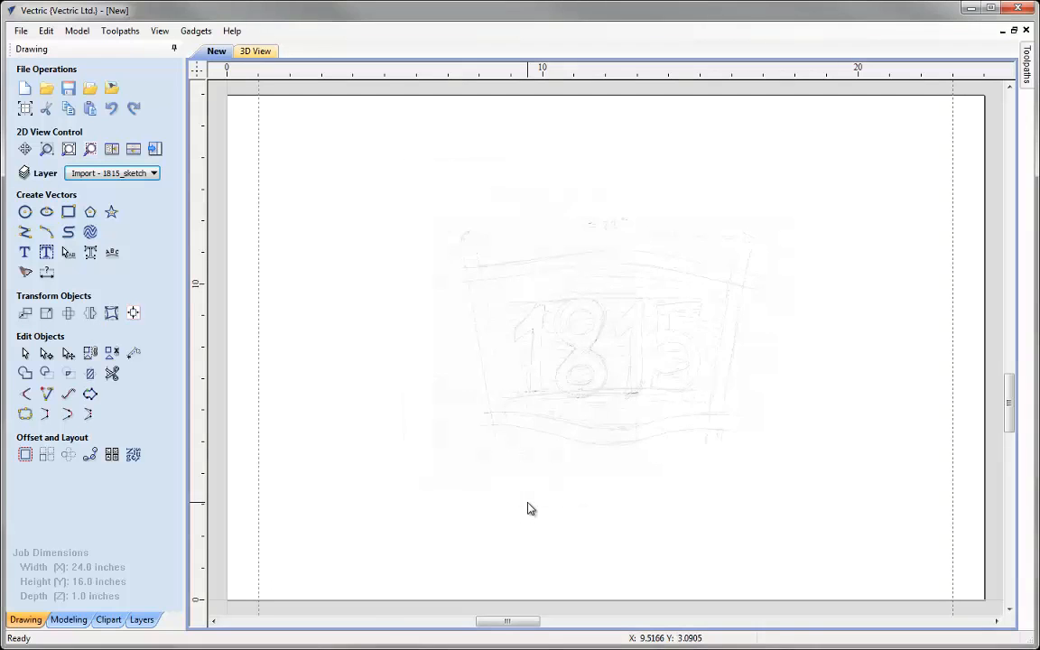
Scale the imported sketch about its centre to about 28.5 by 20.3 inches so the sign's width fits between the vertical guides.
click(543, 352)
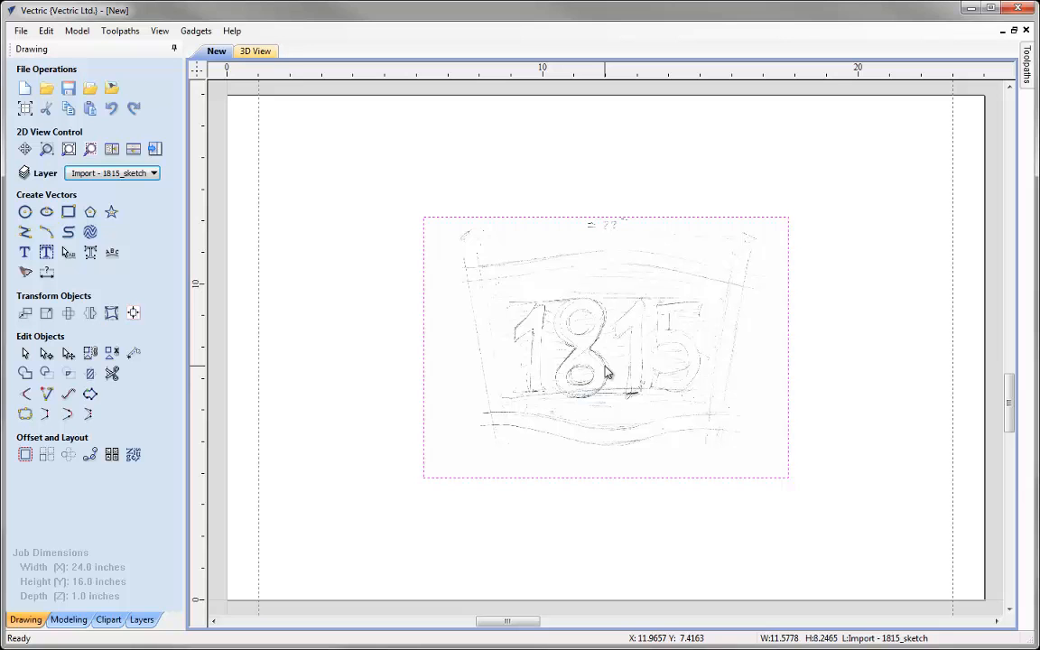
scroll(607, 337, down, 1)
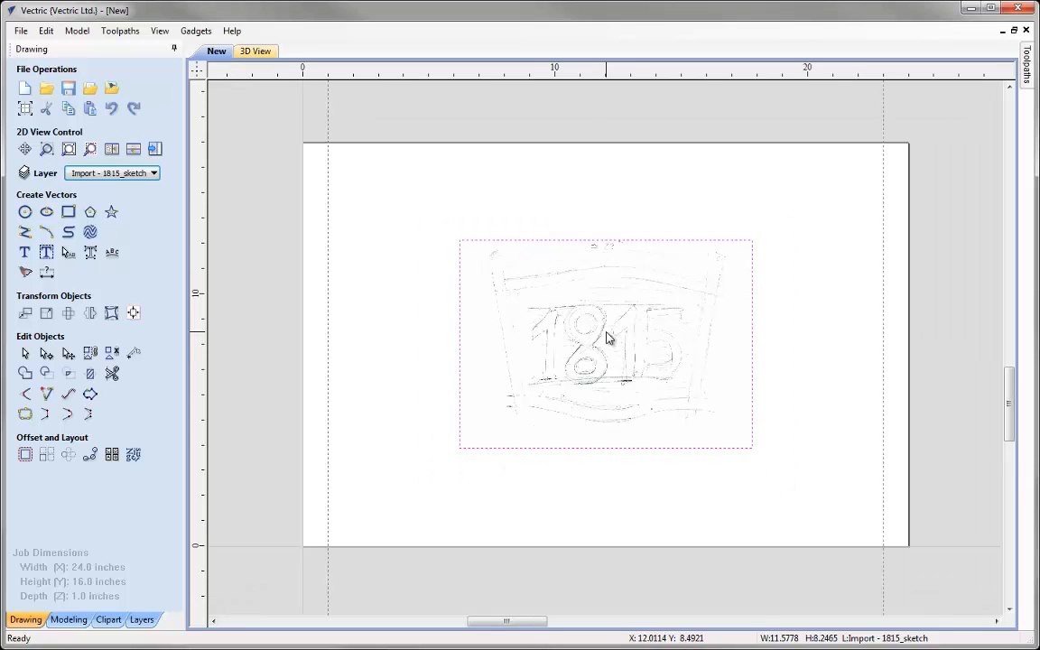
scroll(621, 387, down, 1)
click(596, 385)
drag(731, 261, 882, 146)
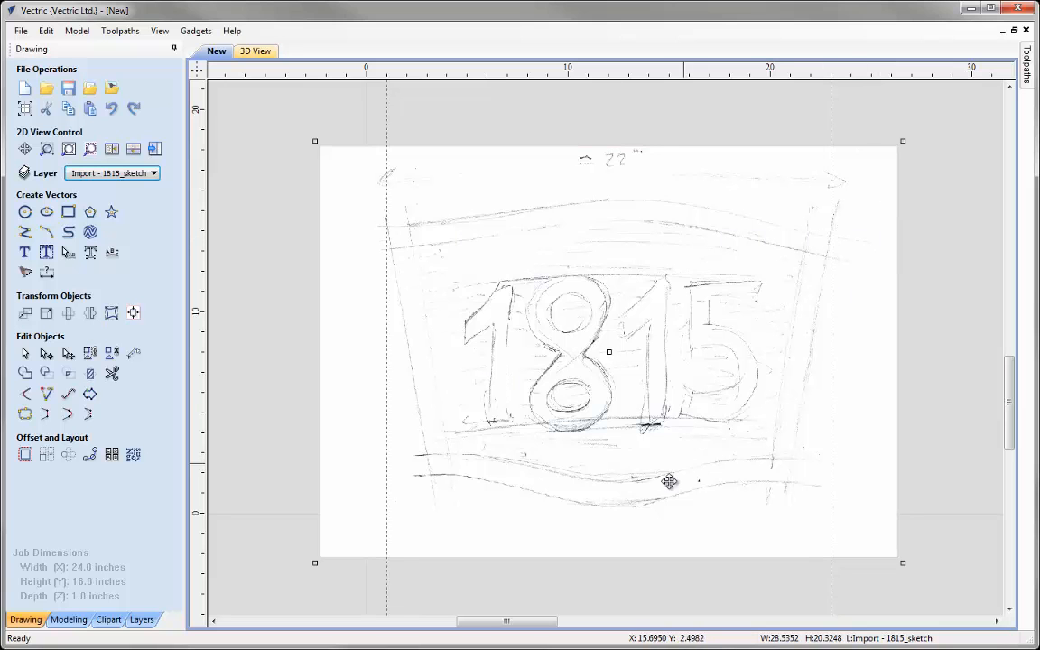
click(532, 135)
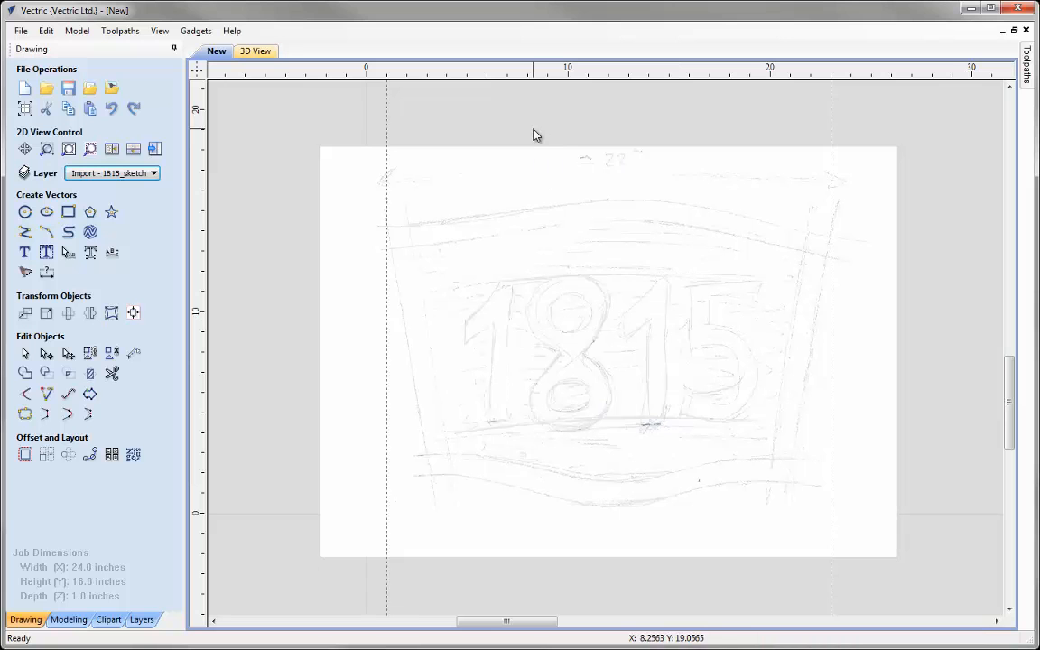
Add horizontal guides at the sign's upper and lower outer corners and a vertical guide through its centre at about X 12 inches.
drag(524, 72, 511, 226)
drag(460, 77, 446, 475)
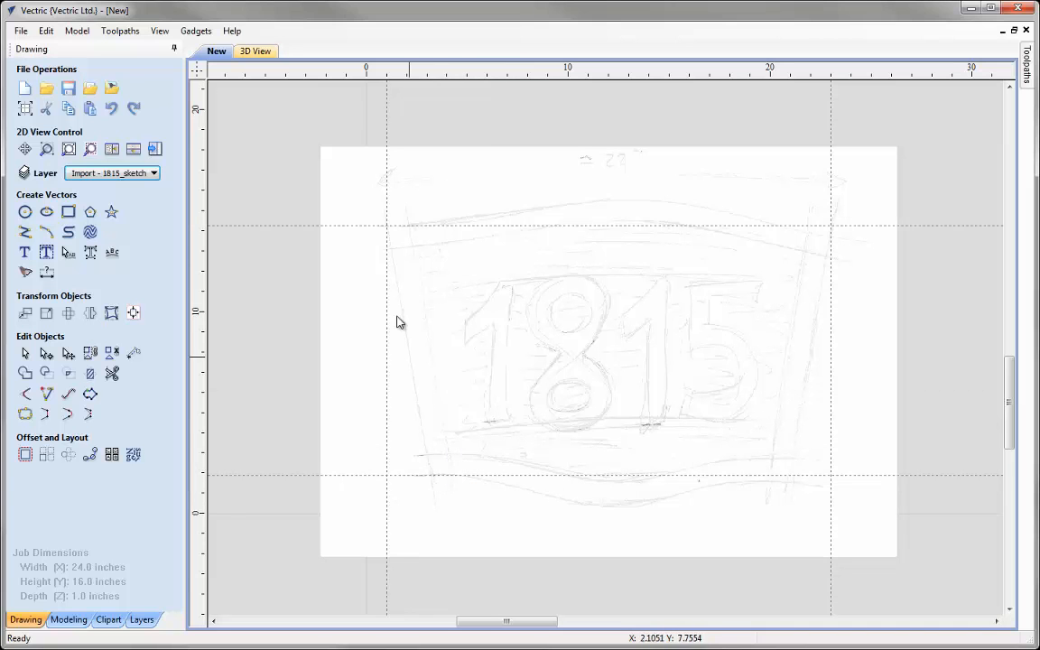
drag(200, 353, 607, 345)
Insert an angled guide through two points along the sign's left side, starting at X 1.0, Y 14.2642, at about 80.1 degrees.
right_click(334, 192)
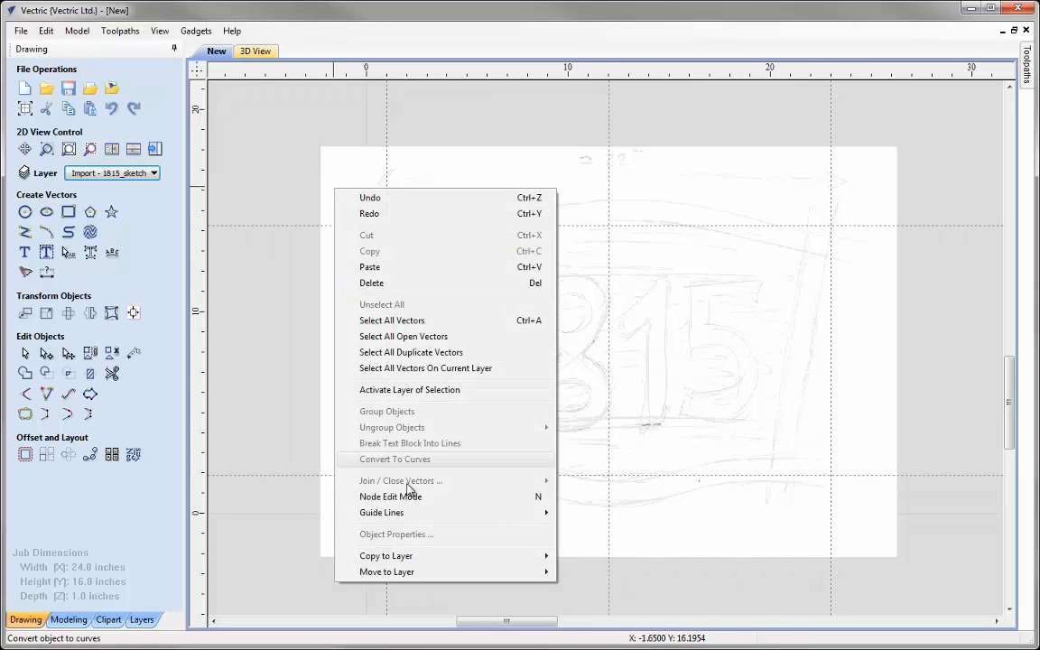
mouse_move(411, 516)
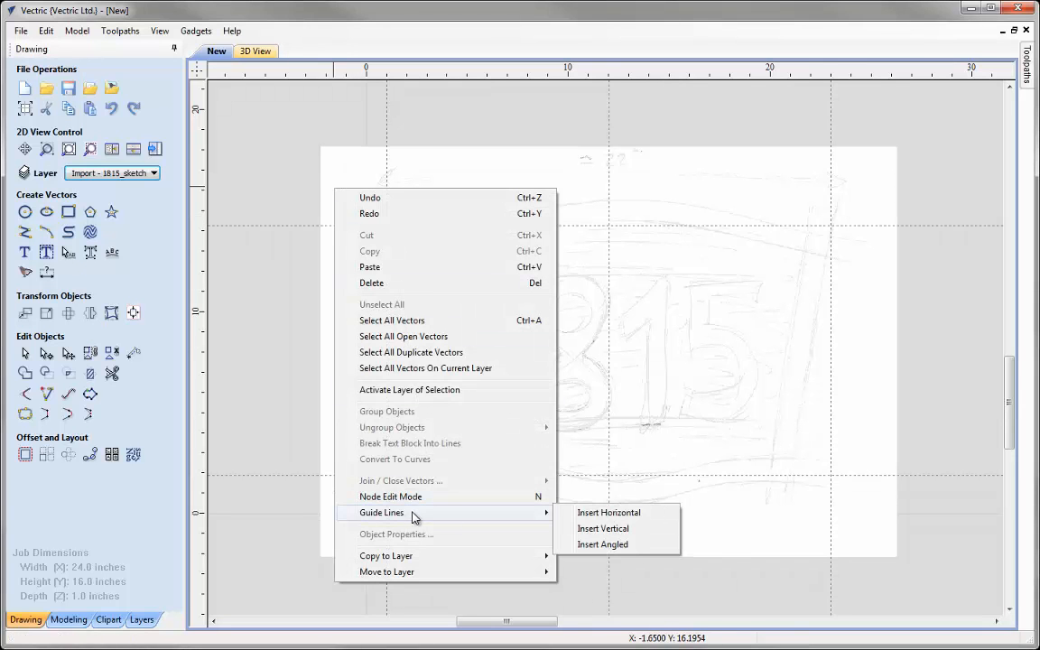
click(626, 546)
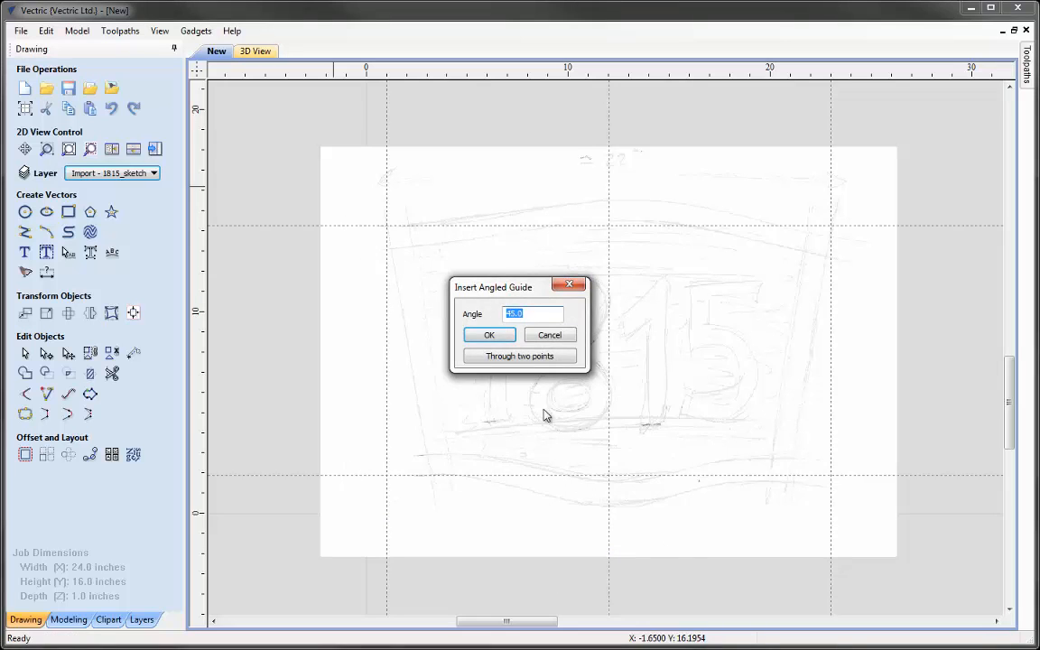
drag(495, 287, 692, 282)
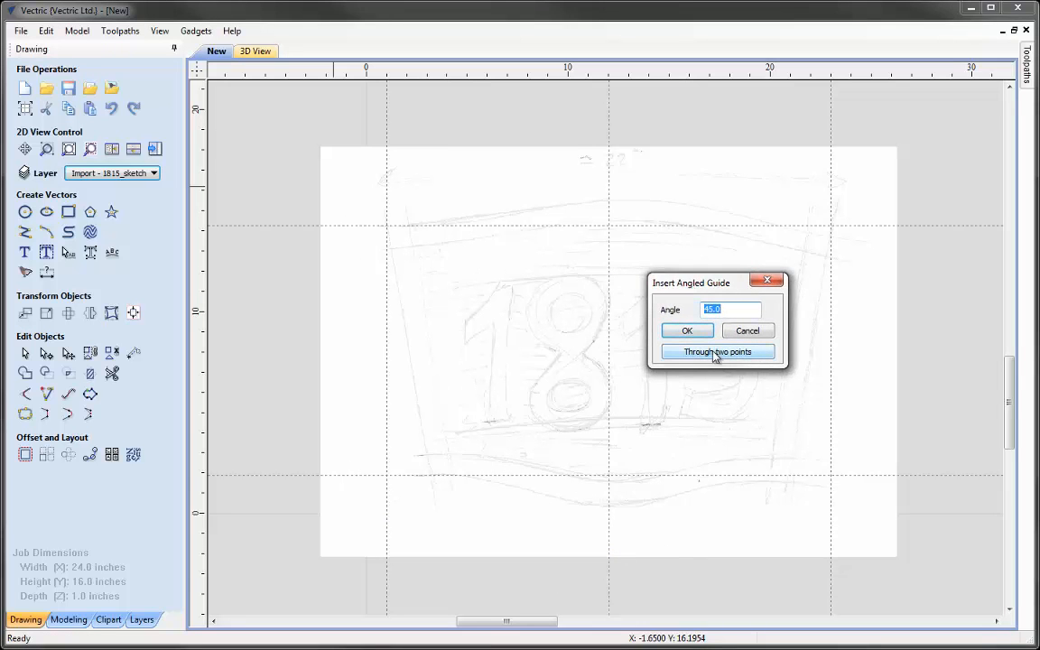
click(714, 352)
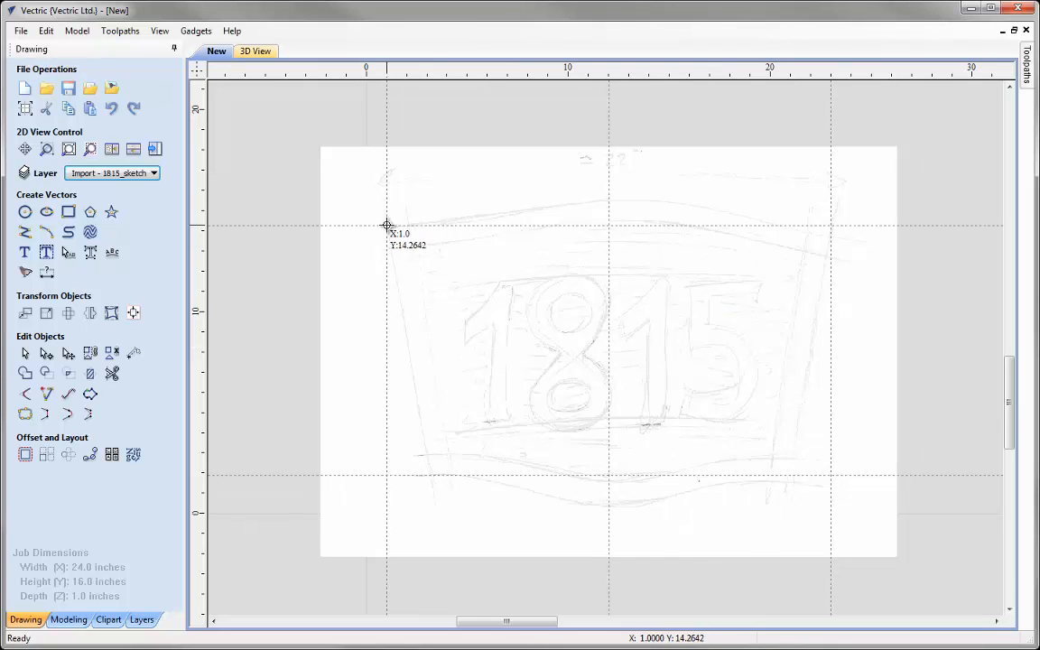
click(387, 225)
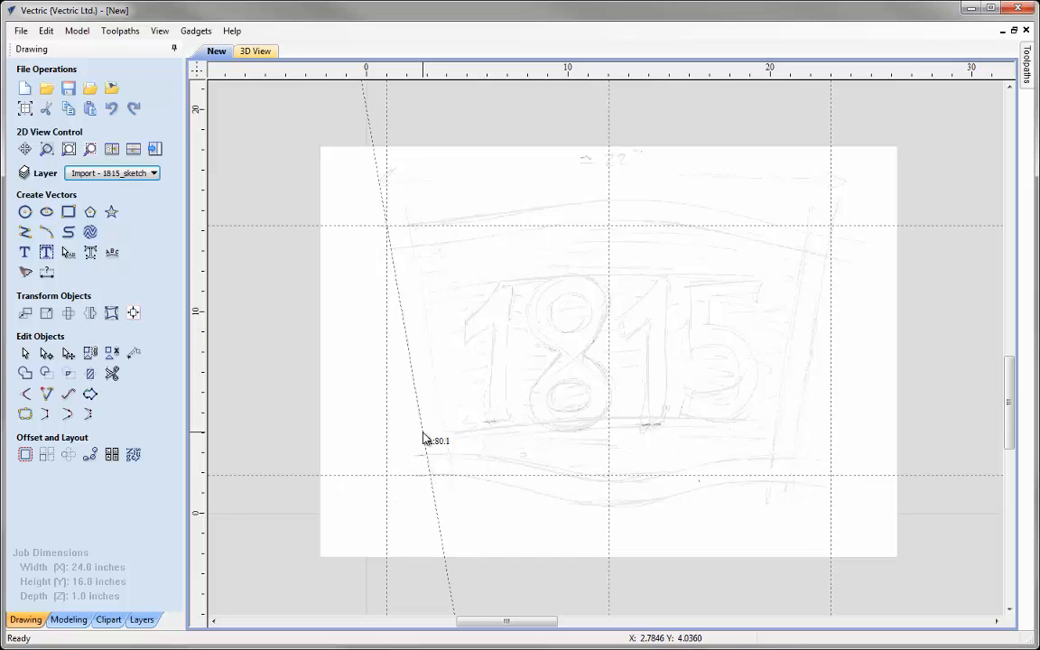
click(423, 437)
Draw an open polyline around the sign's left half, from X 12.0, Y 14.2642 through the two outer guide intersections to the lower centre intersection.
click(25, 234)
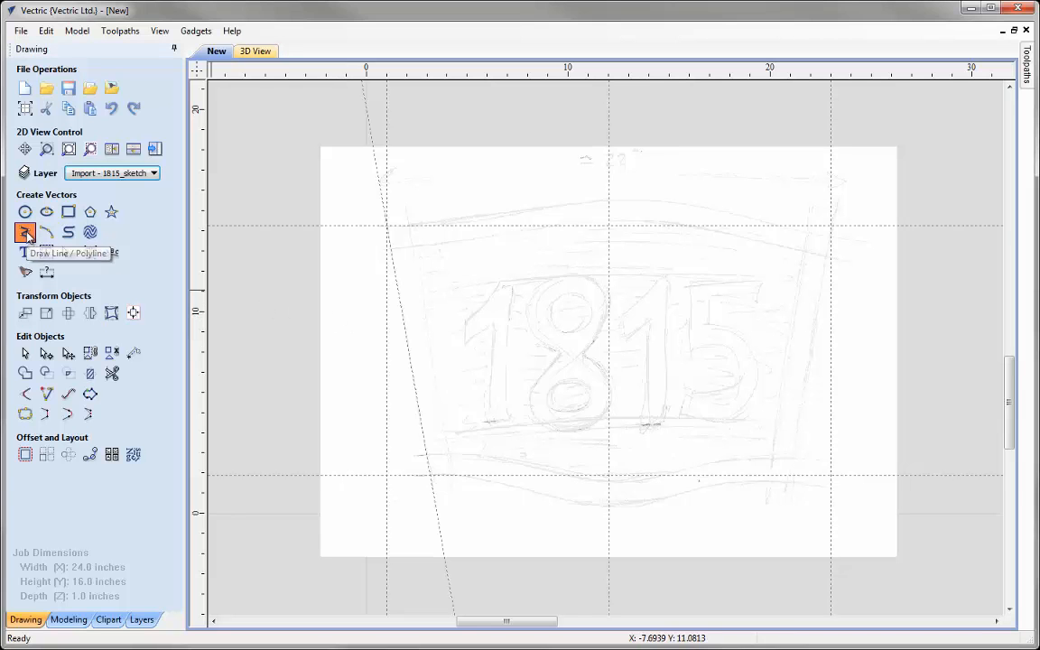
click(608, 225)
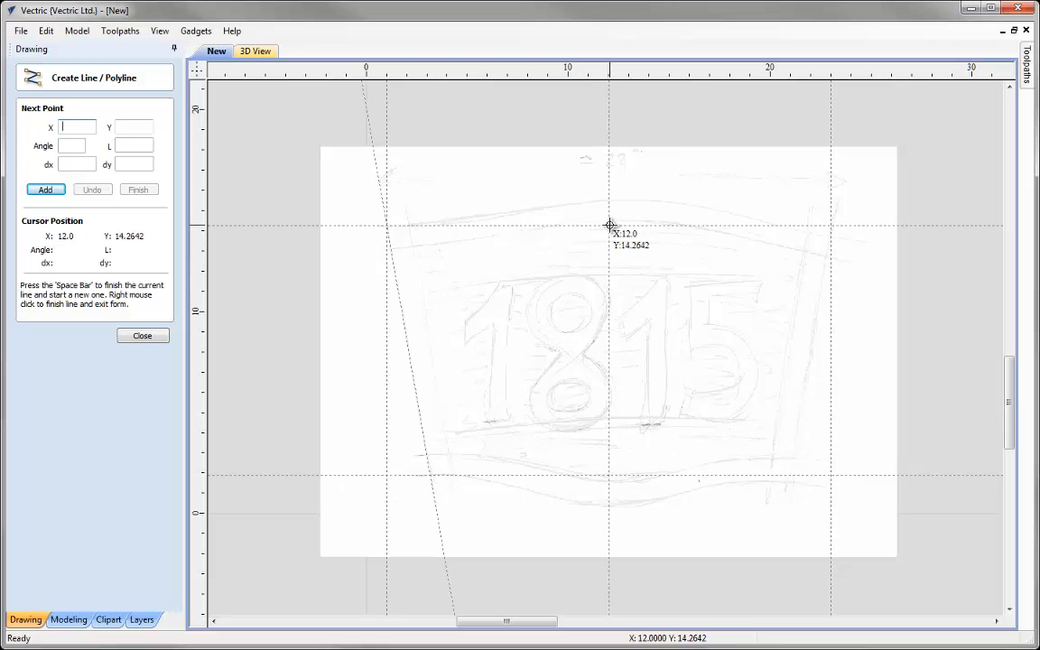
click(388, 226)
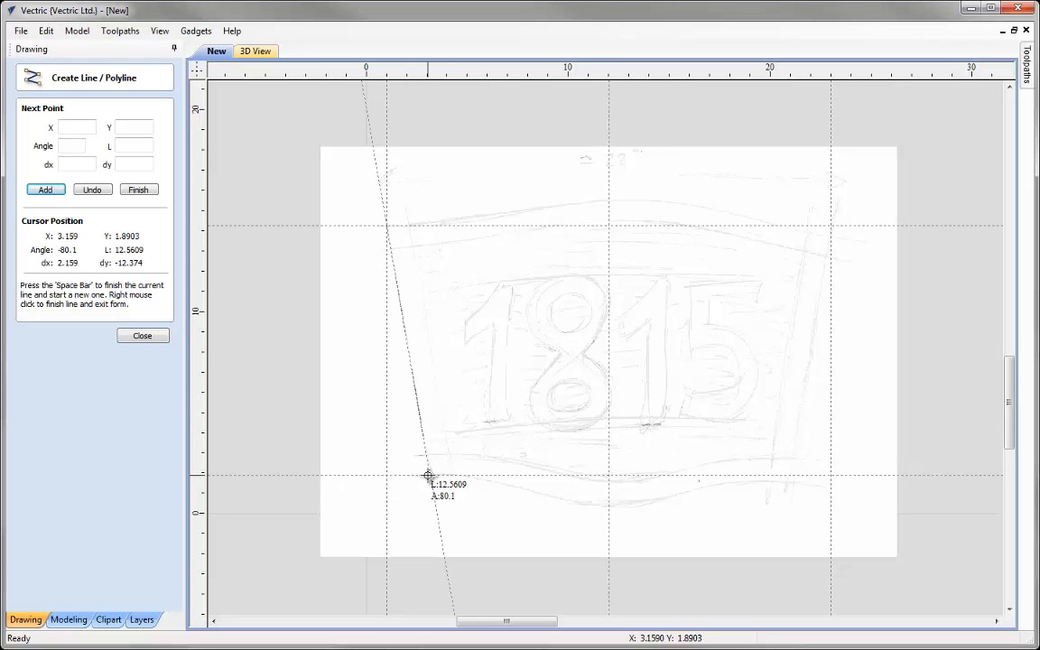
click(430, 475)
click(608, 474)
right_click(274, 338)
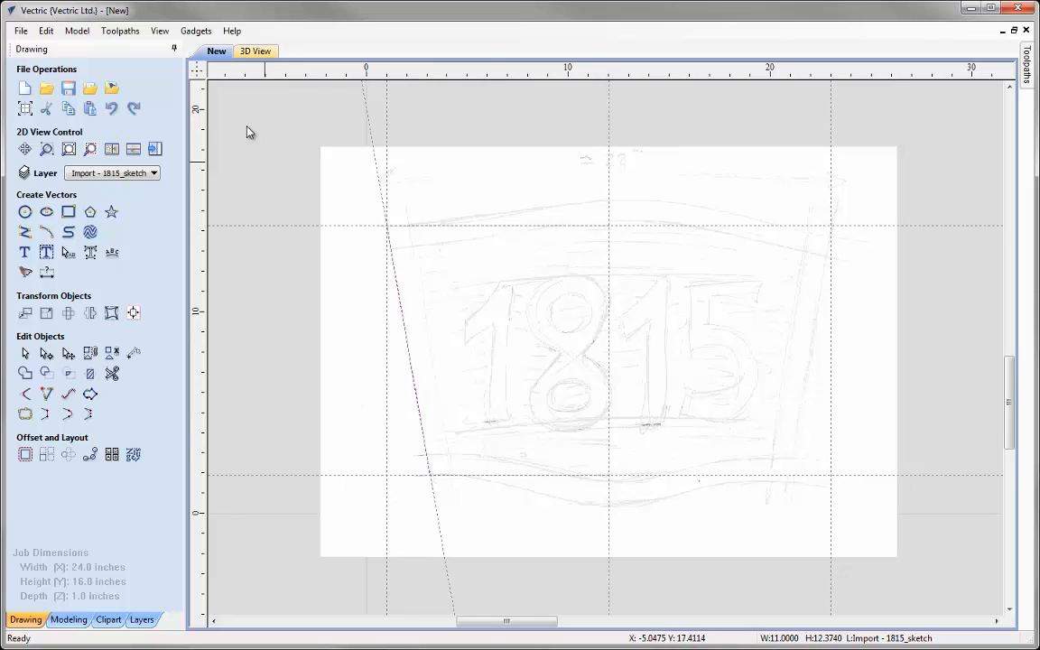
Hide the guides to view the half outline, deselect it and show the guides again.
click(199, 73)
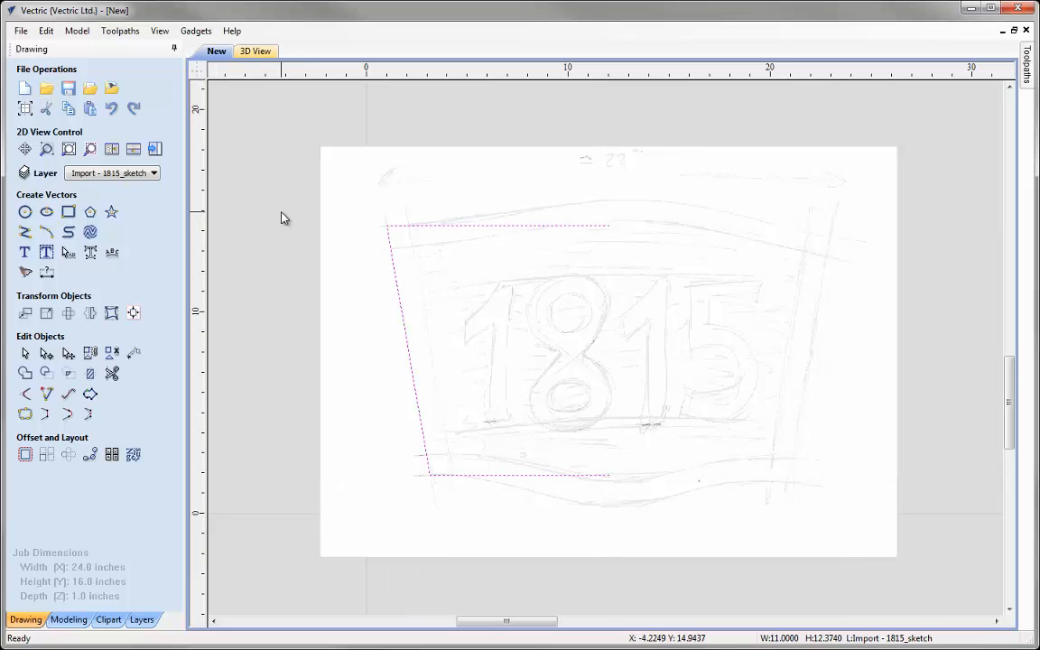
click(277, 350)
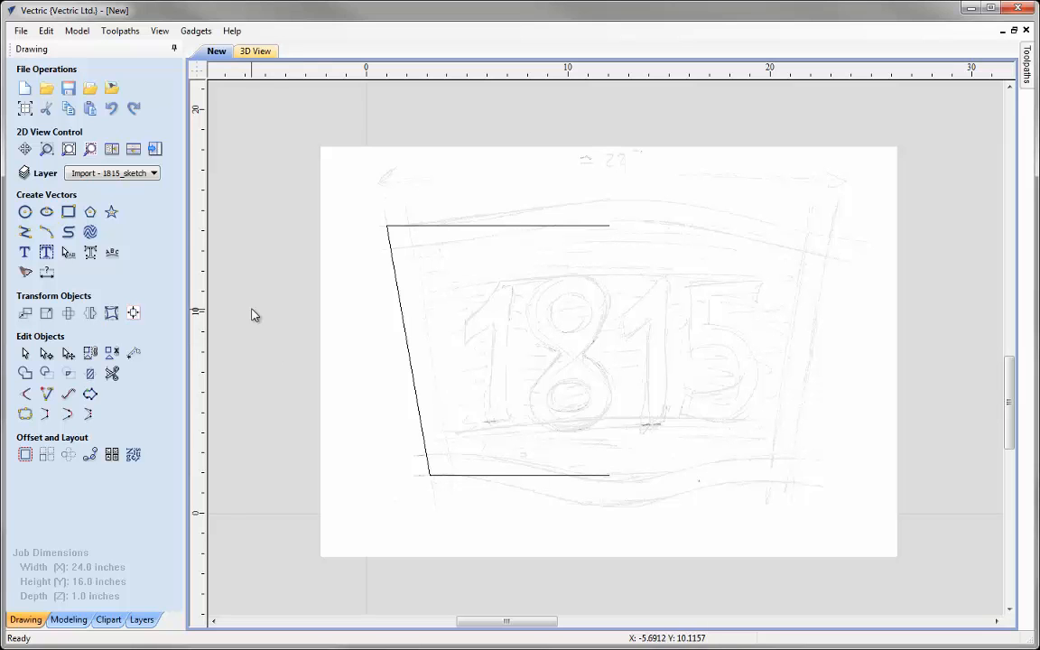
click(198, 74)
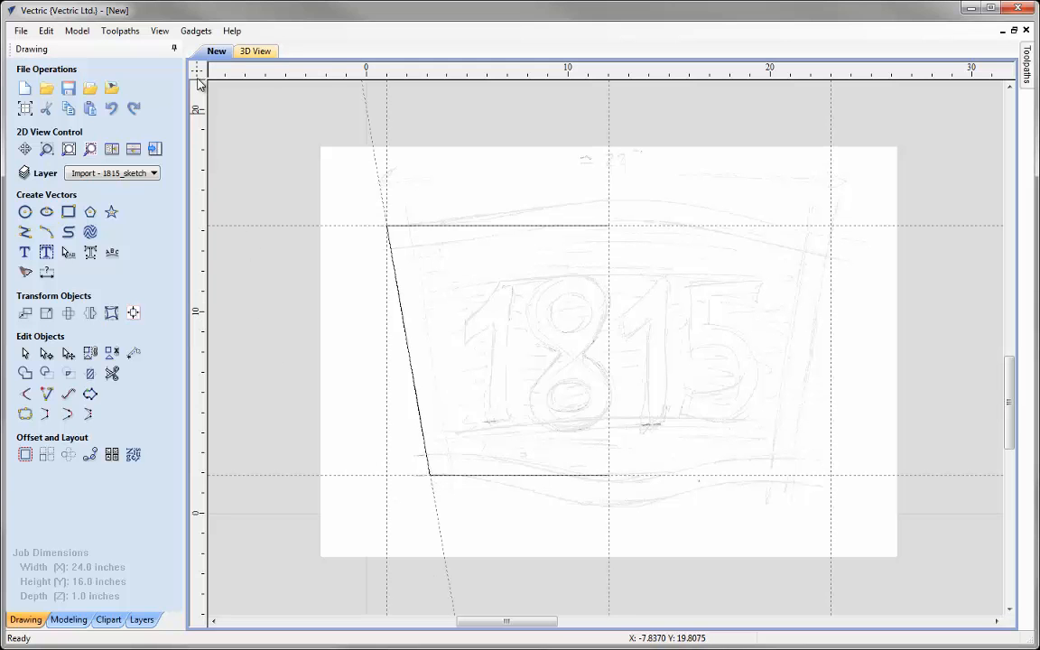
Clear all guides from the drawing, and place and remove a trial vertical guide near the sign's left side.
click(160, 30)
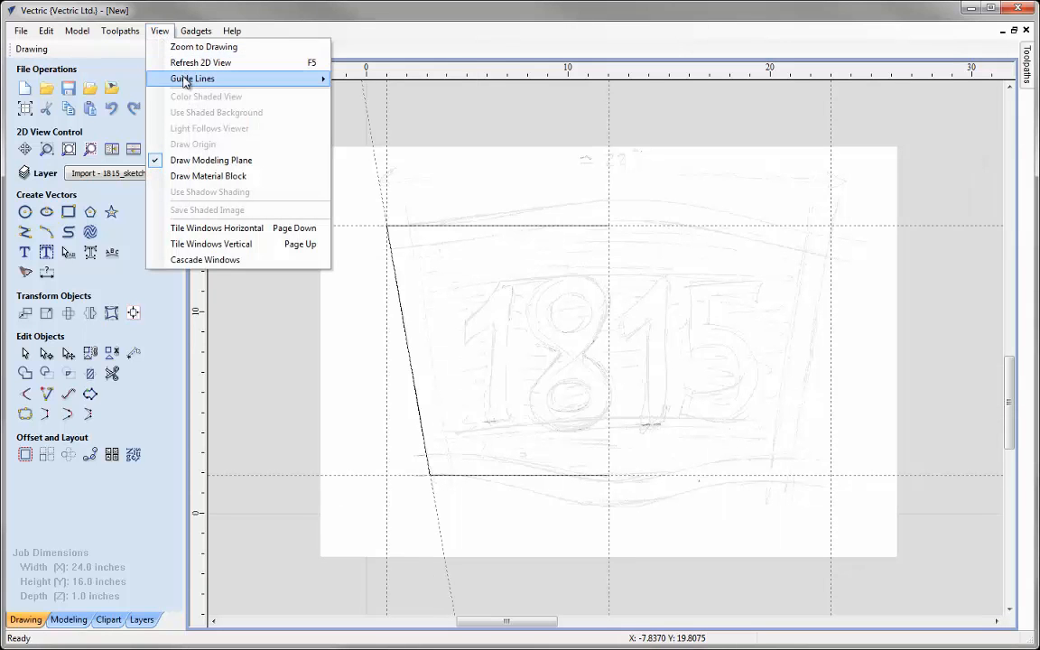
mouse_move(185, 79)
click(395, 95)
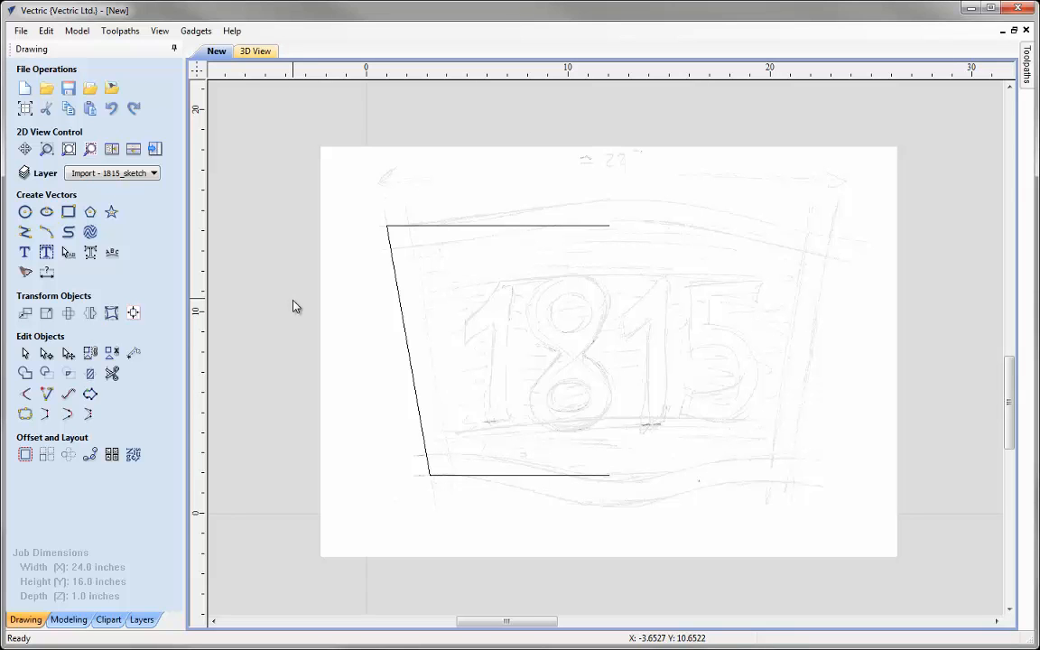
drag(199, 211, 406, 227)
drag(402, 369, 194, 424)
Save the job as 1815_Sign in the WhatsNewV8_Files folder and look up the Increment and Save command.
click(21, 31)
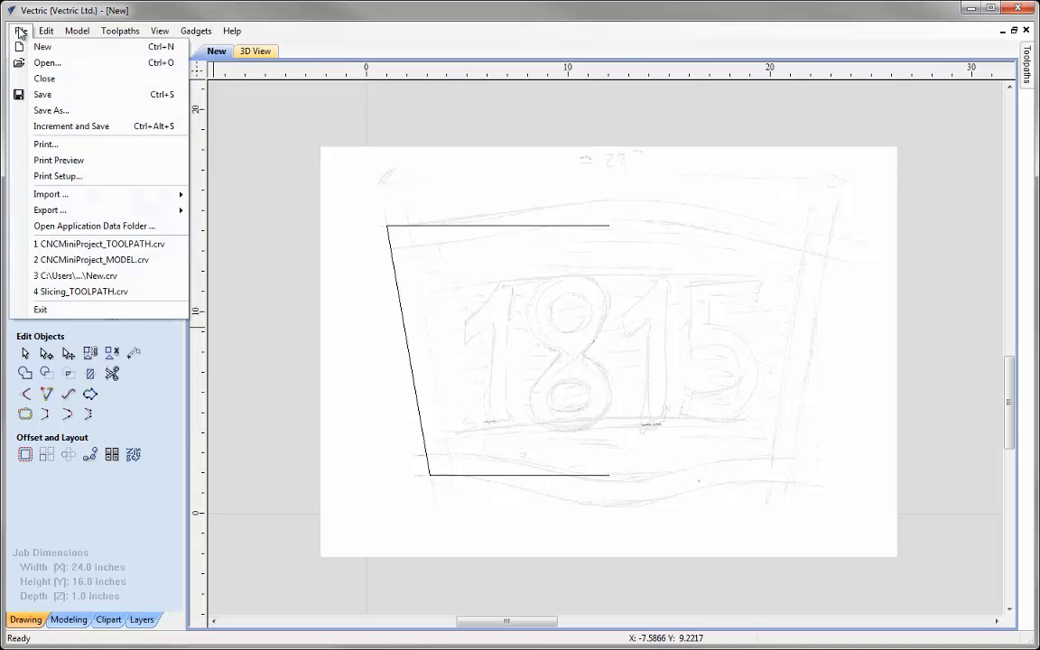
click(46, 110)
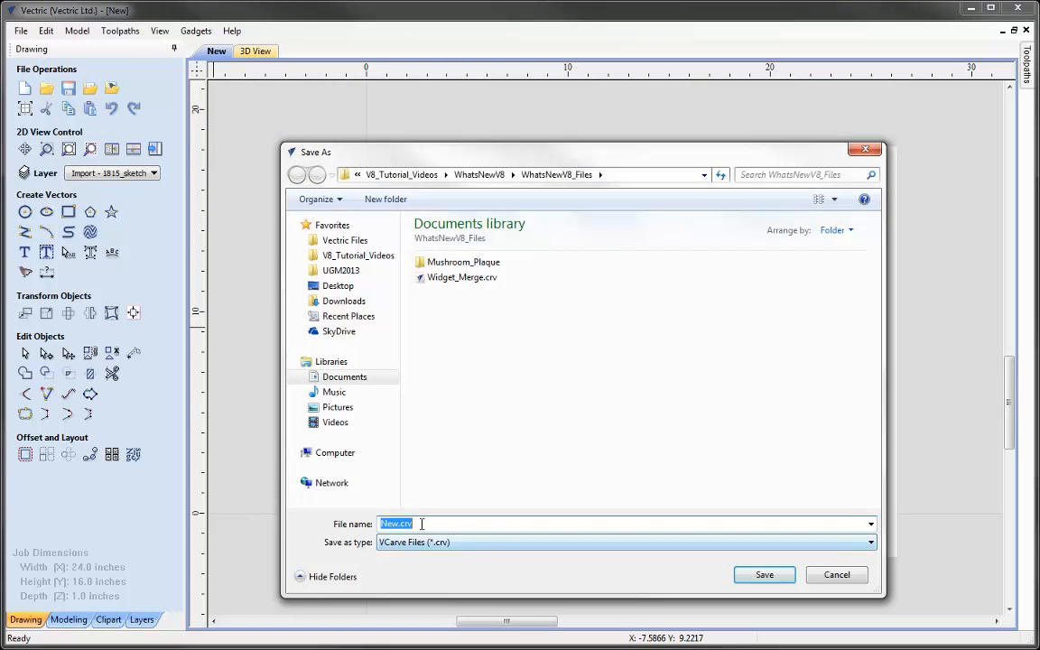
text(1815_)
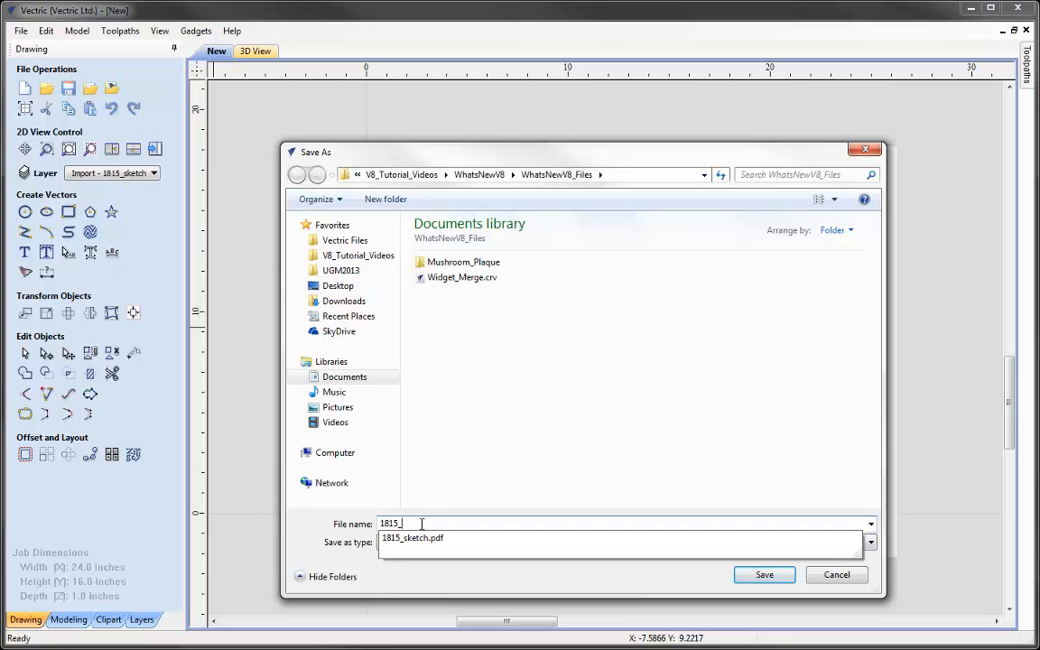
text(Sign)
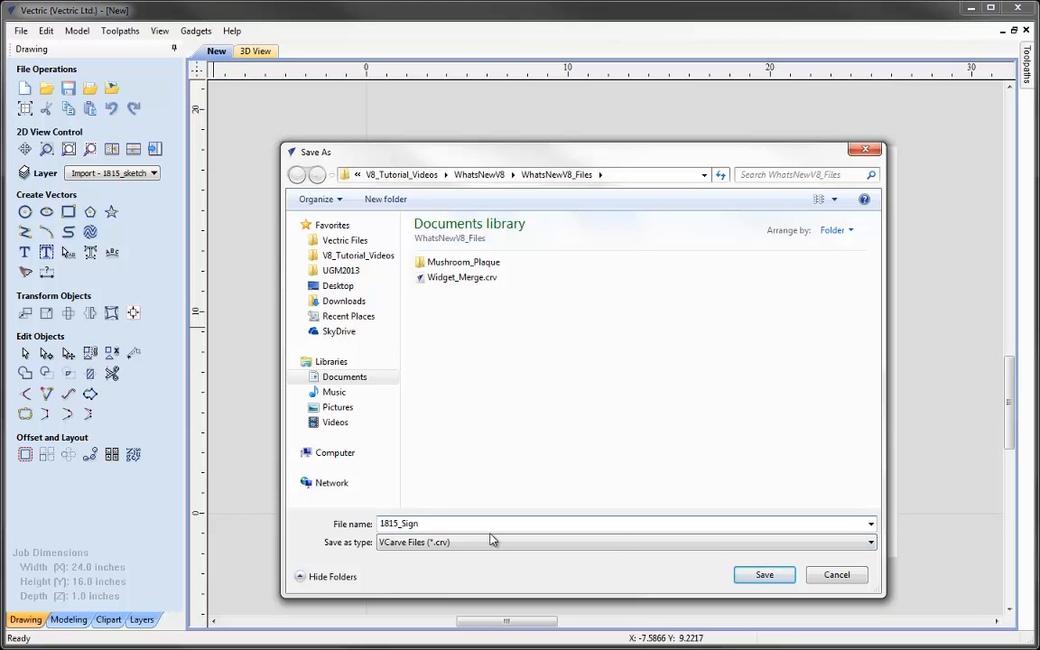
click(766, 575)
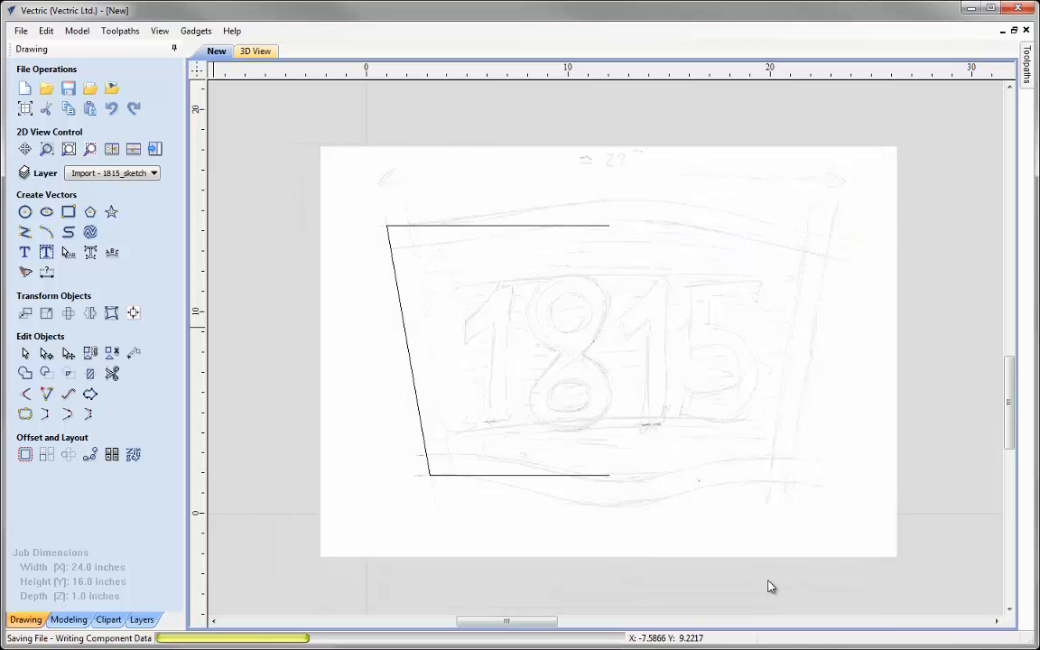
click(21, 31)
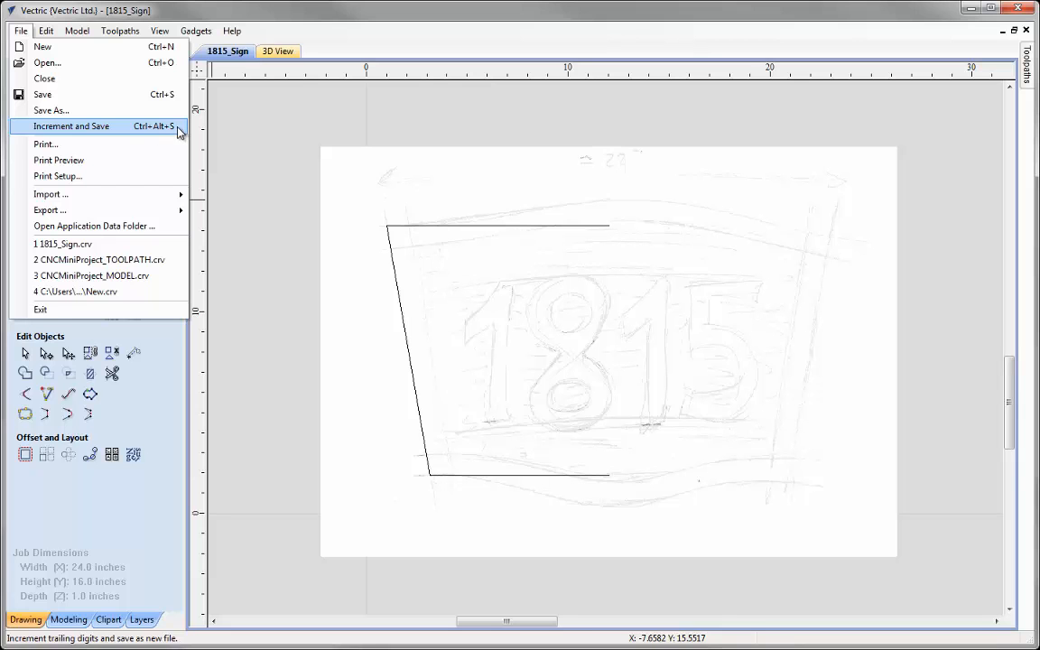
click(232, 132)
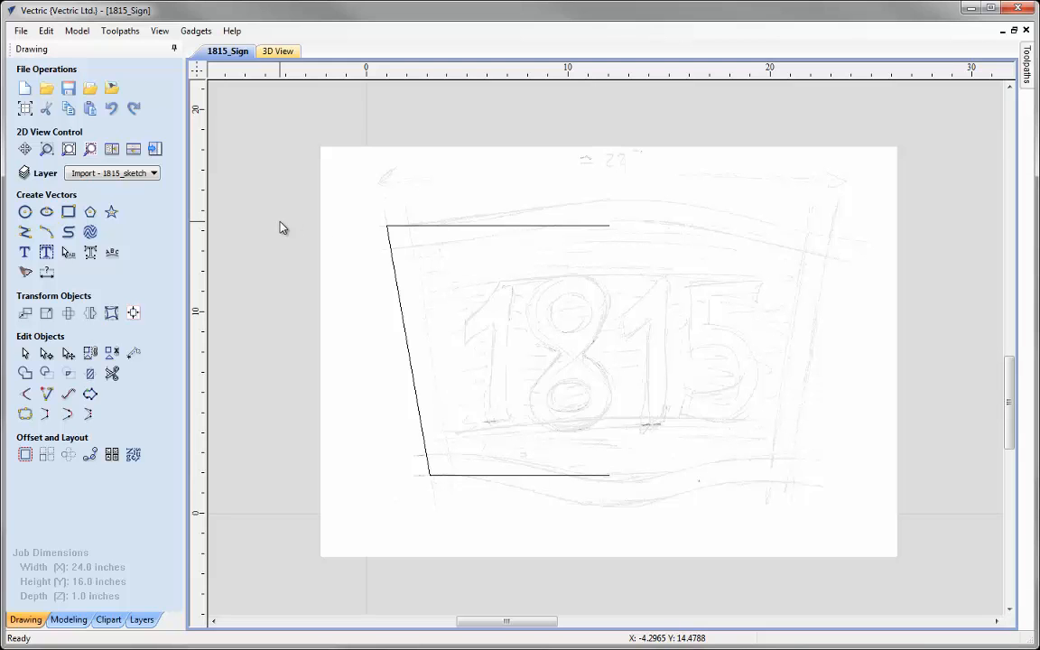
Convert the outline's upper and lower lines to Bezier curves and select their centre end nodes with the adjacent control points.
click(484, 227)
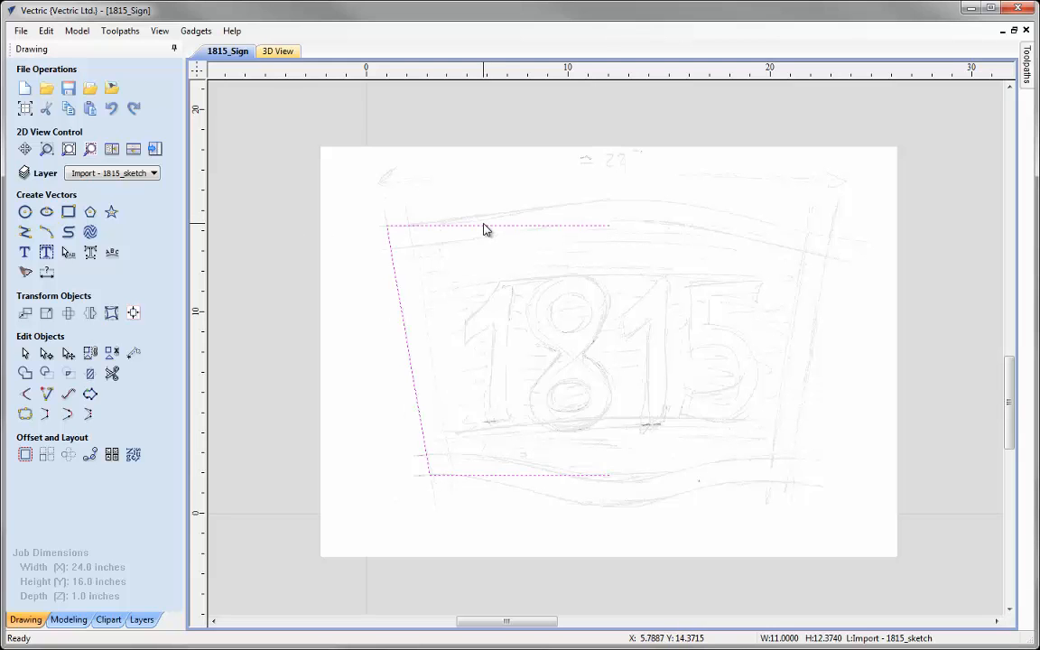
key(n)
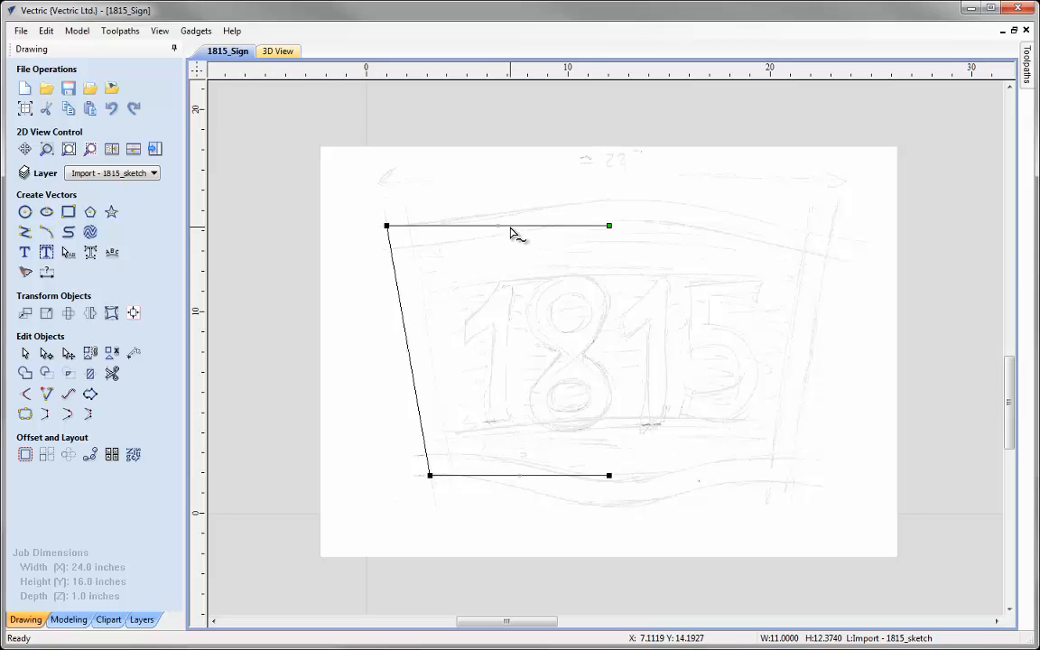
key(c)
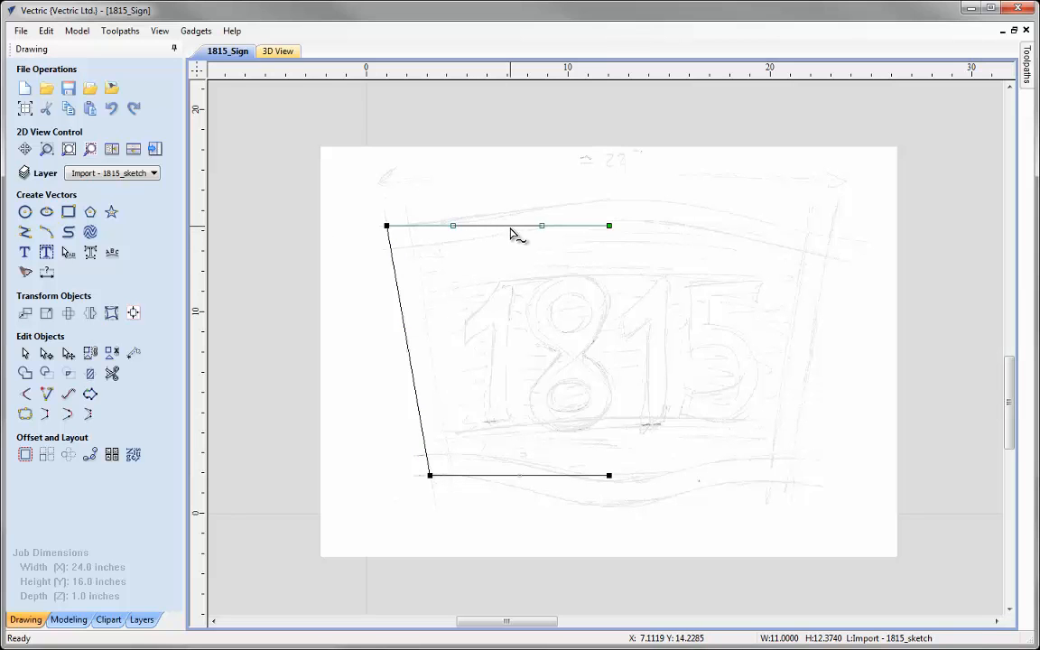
key(c)
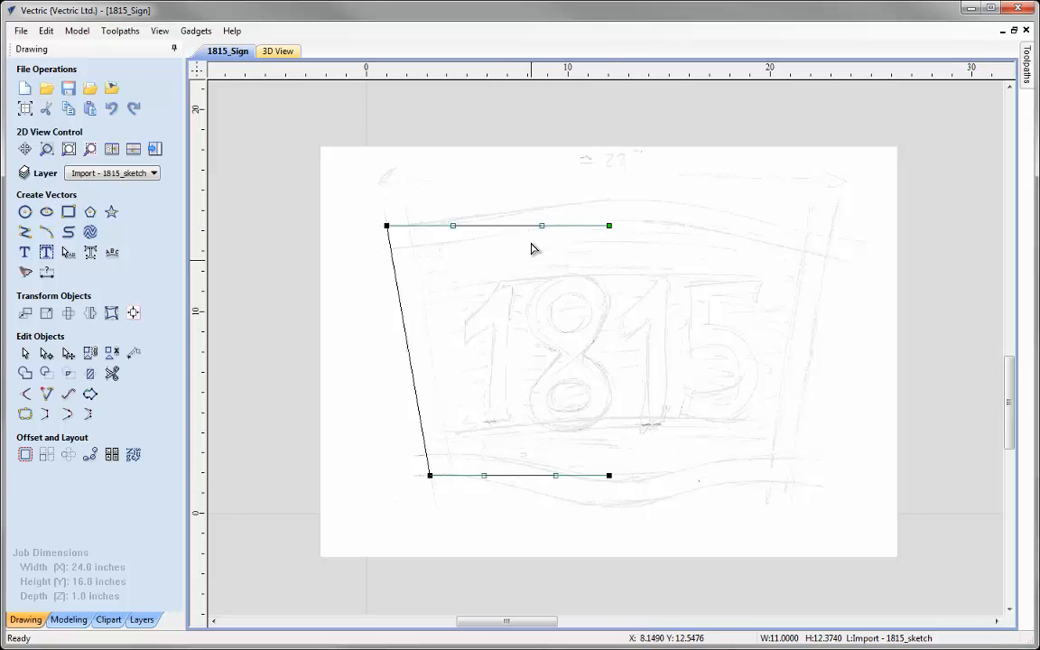
drag(534, 208, 630, 257)
shift+click(572, 474)
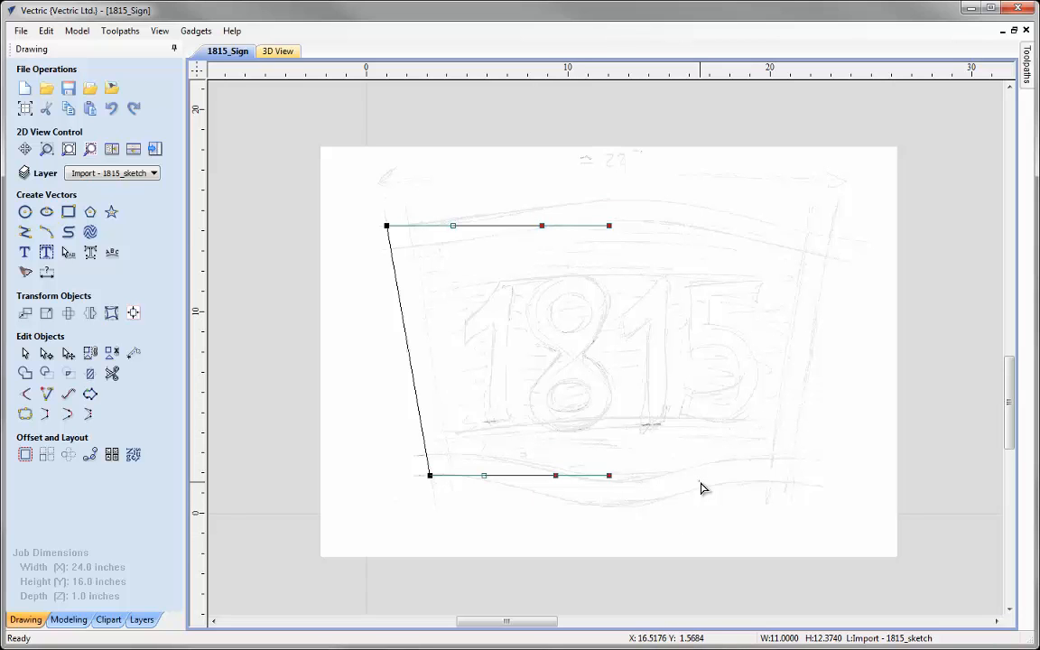
Try nudging the selected upper and lower nodes downward together and return them to their original height.
key(Up)
key(Down)
key(Down)
key(Down)
key(Down)
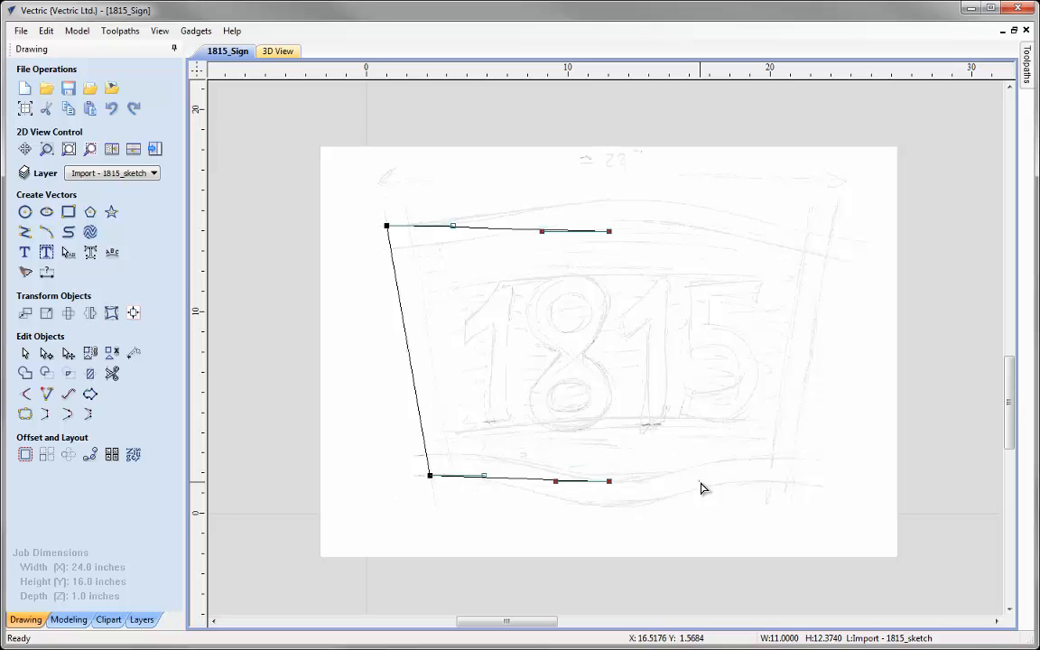
key(Up)
key(Up)
key(Up)
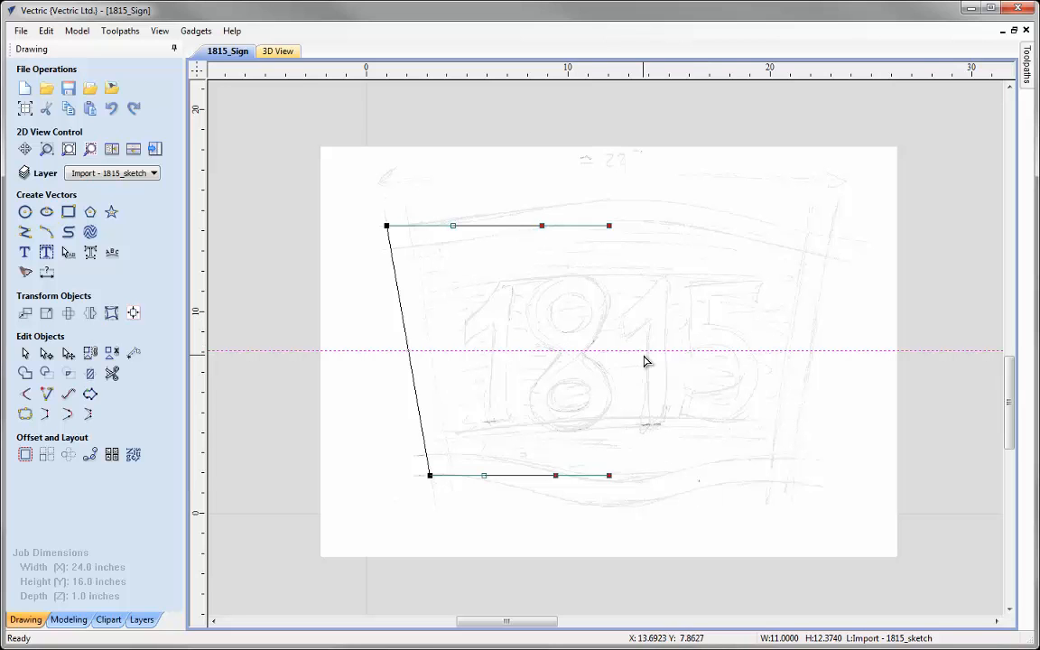
Spread the selected upper and lower nodes symmetrically apart to match the sketch's curved edges, and select the finished half outline.
key(Up)
key(Up)
key(Up)
key(Up)
key(Up)
key(Up)
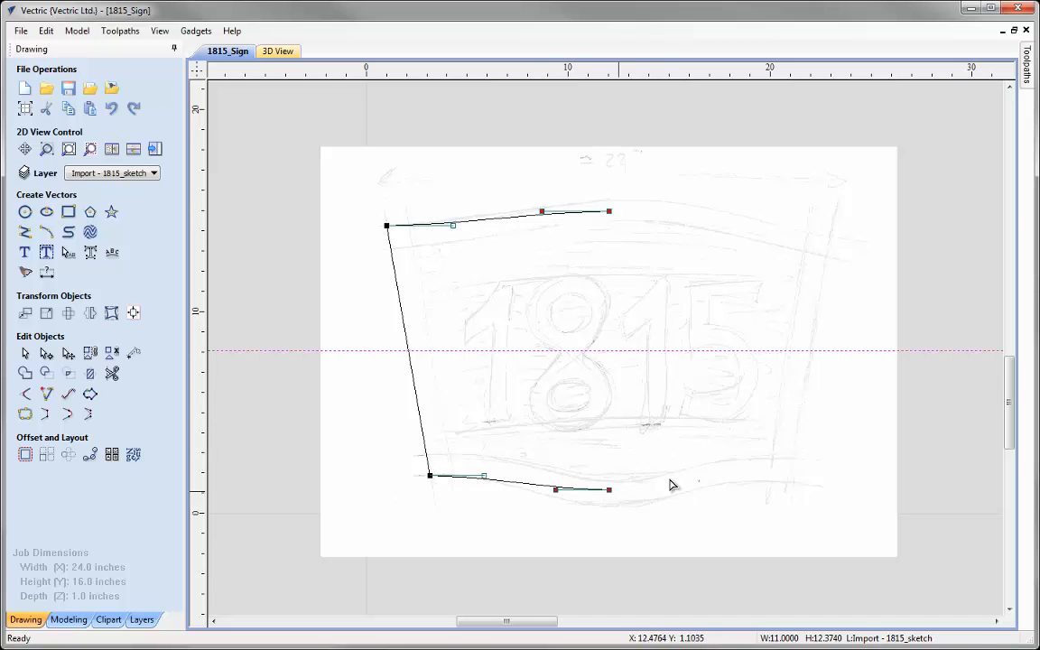
key(Up)
key(Up)
key(Up)
key(Up)
key(Up)
key(Up)
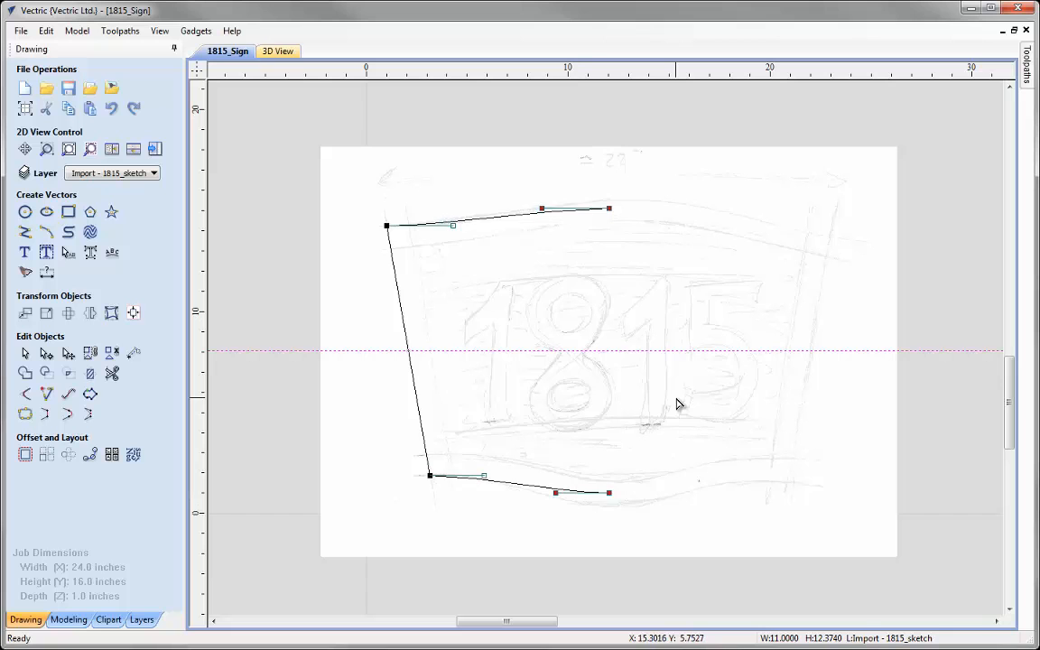
key(Down)
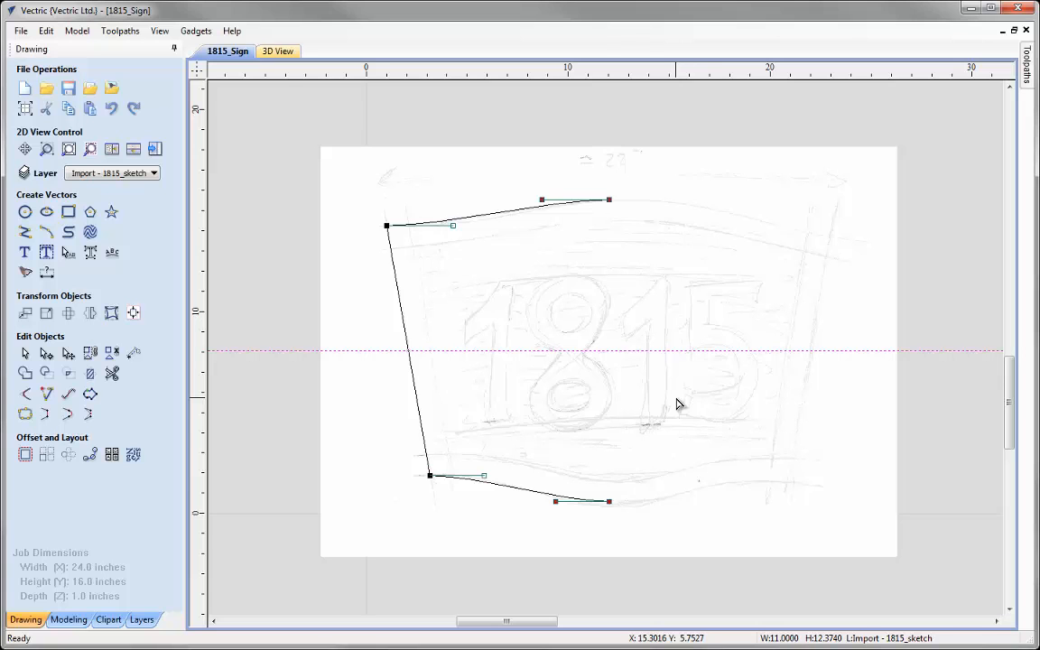
click(682, 402)
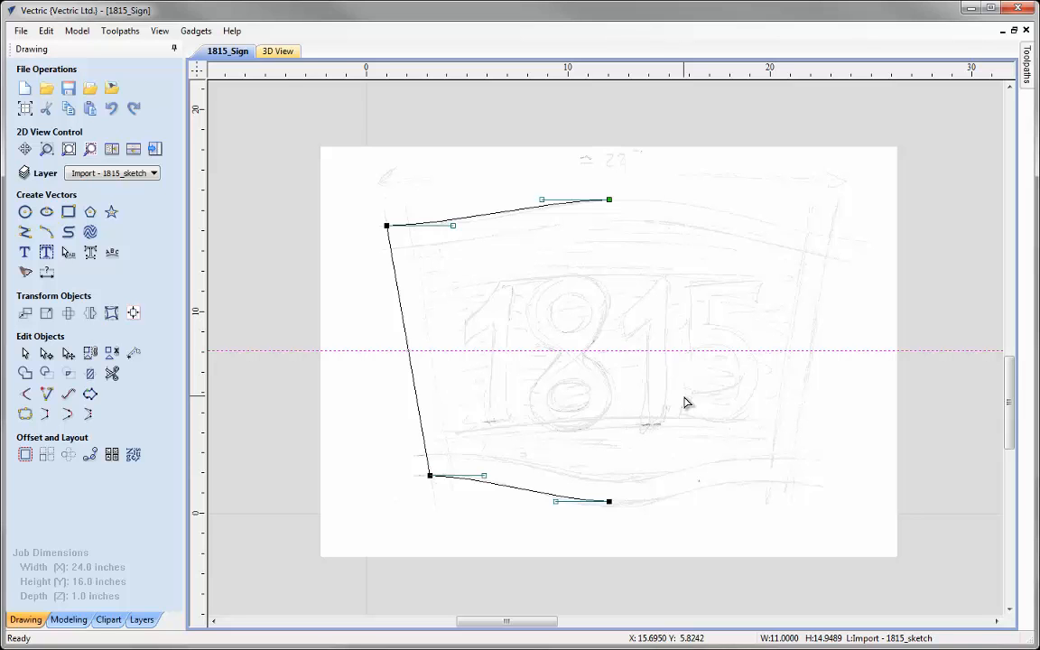
key(Escape)
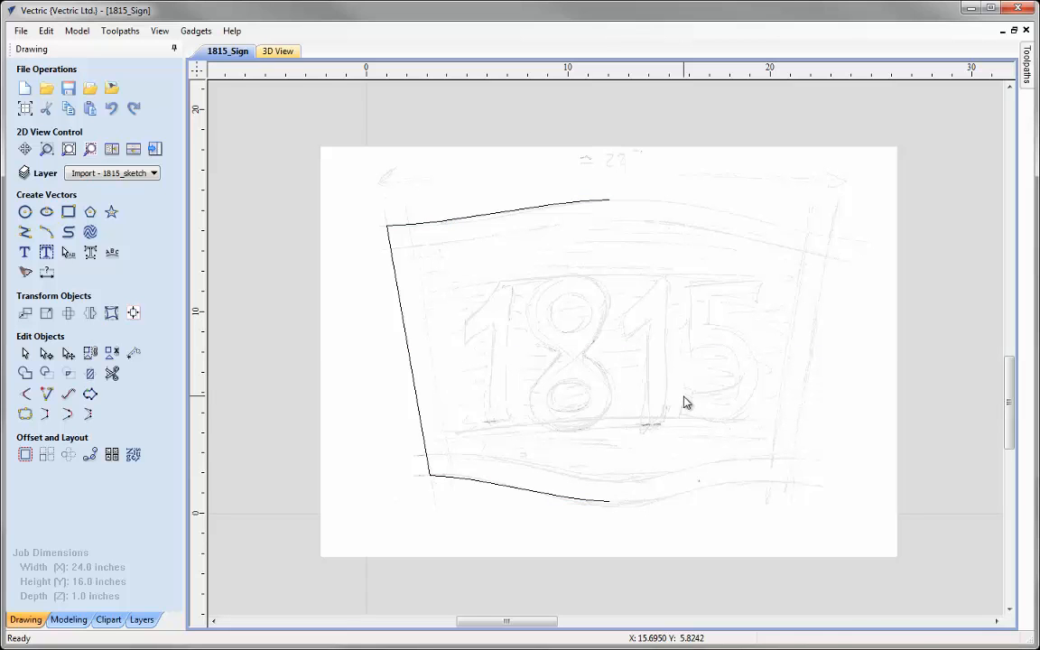
key(ctrl+a)
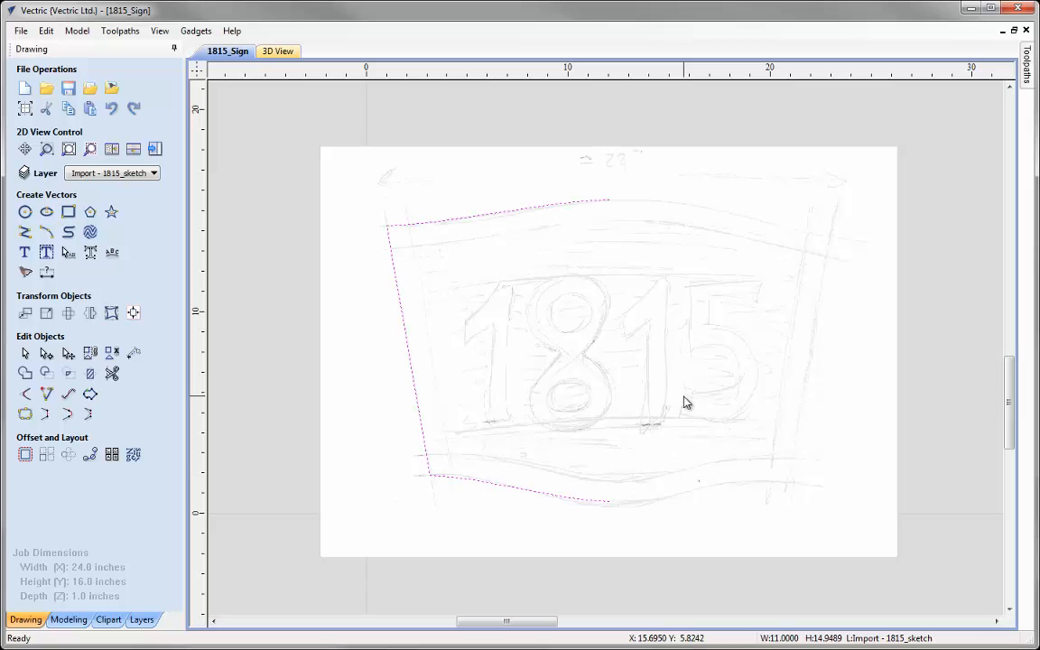
Mirror a copy of the half outline about its open centre side and join both halves into one closed vector.
key(ctrl+shift+h)
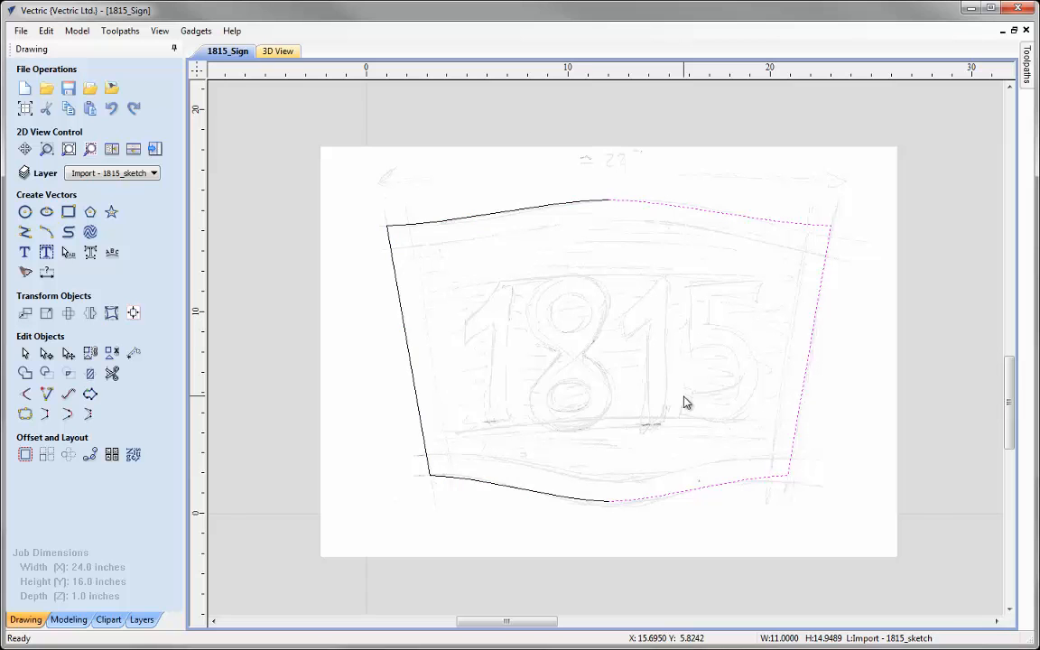
key(ctrl+a)
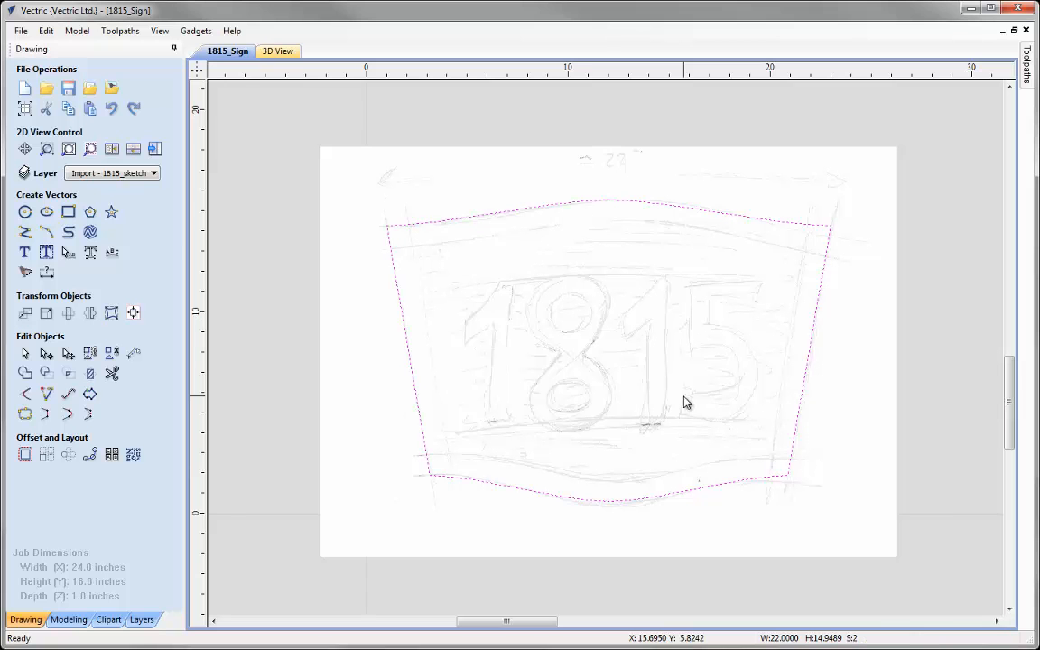
key(j)
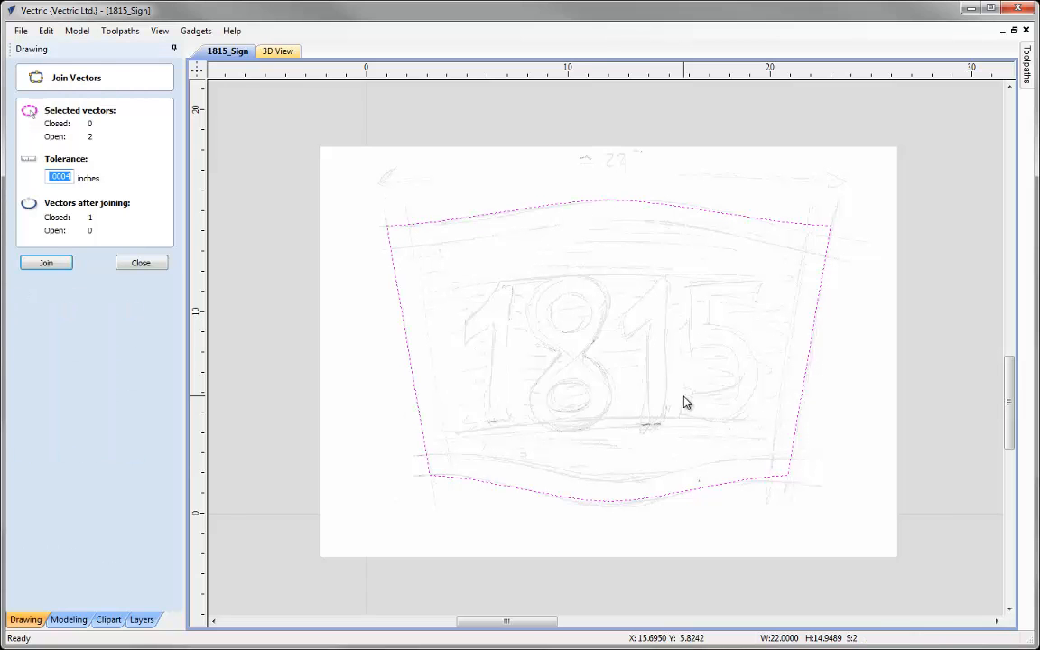
key(Return)
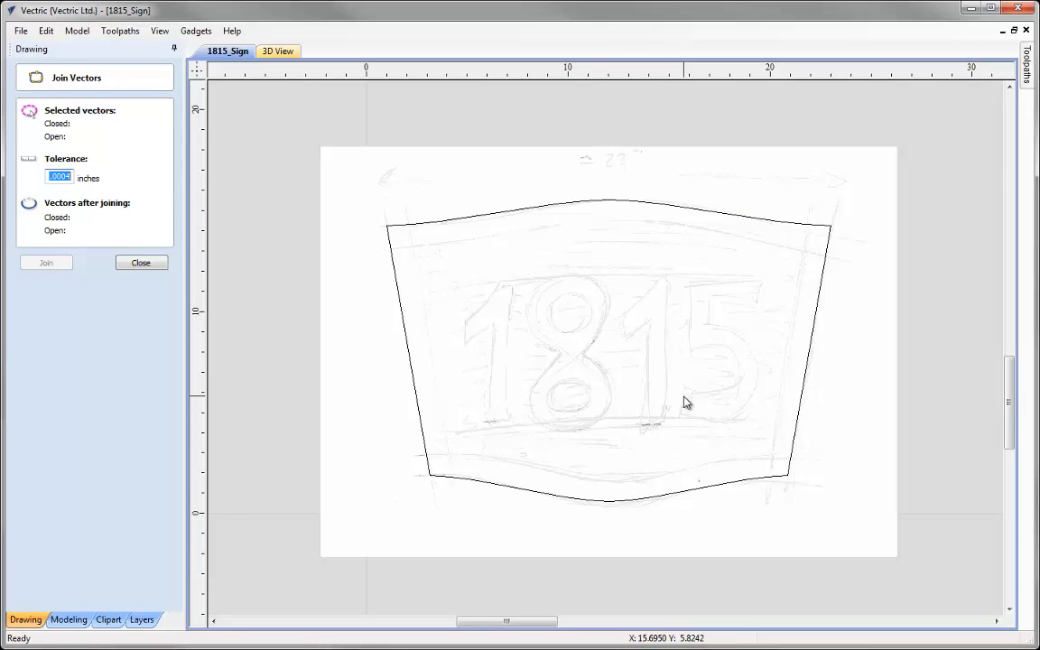
key(Escape)
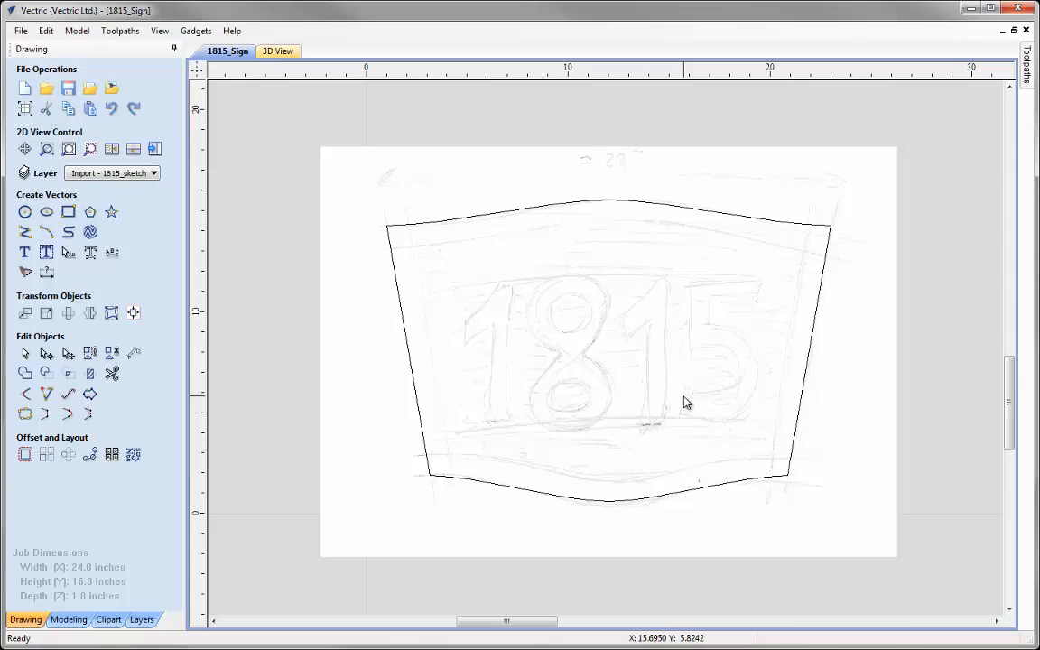
Node-edit the outline in vertical mirror mode, shifting both lower corners' control points slightly outward and upward to match the sketch.
key(ctrl+a)
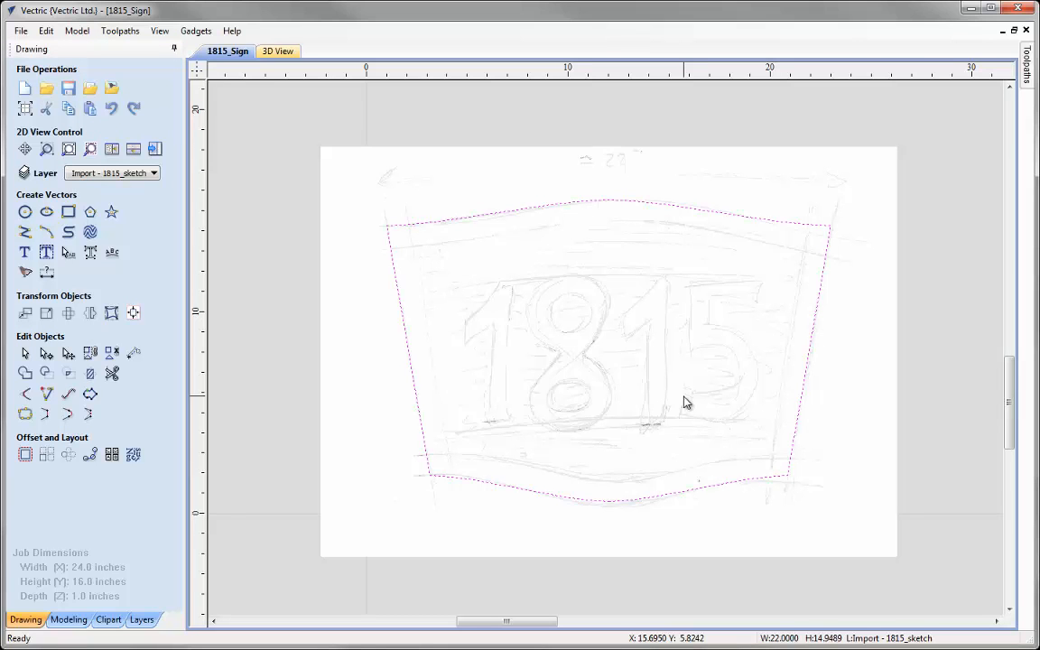
key(n)
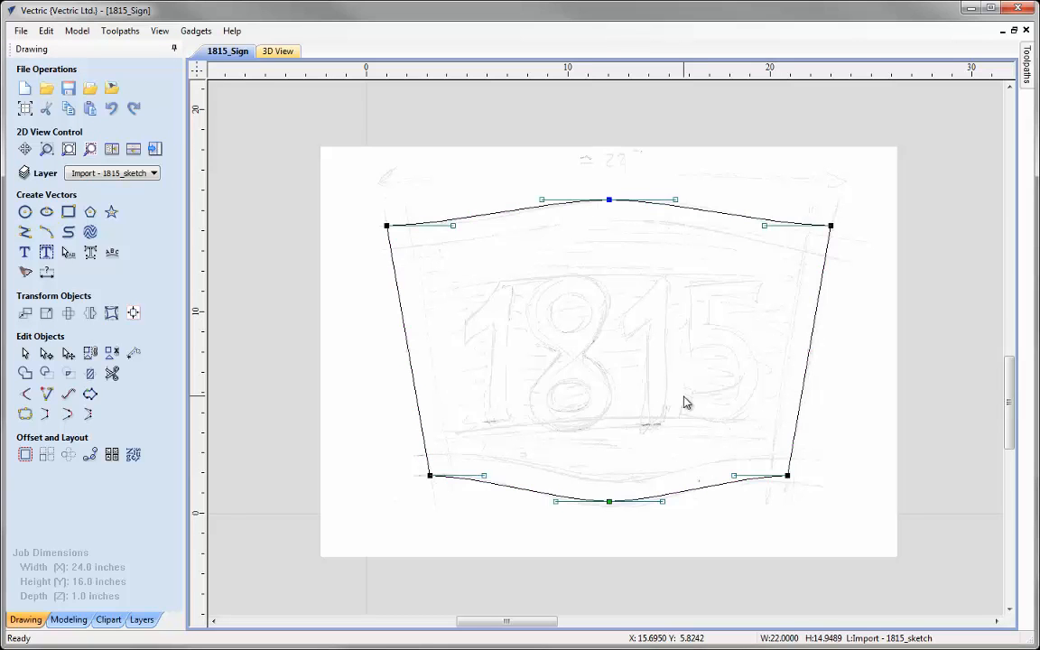
key(m)
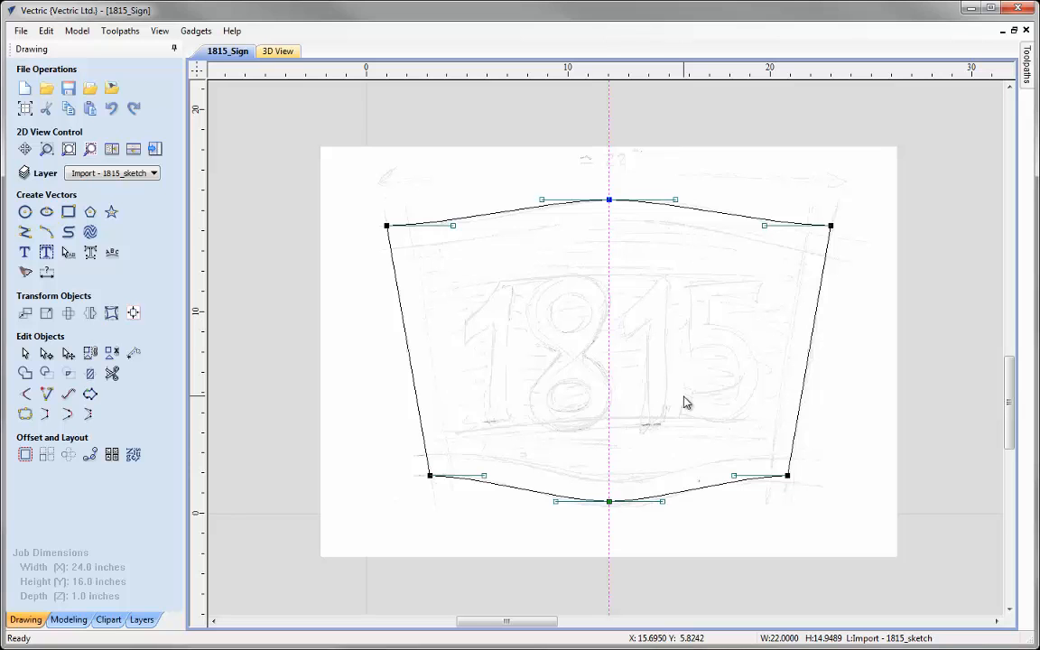
click(484, 476)
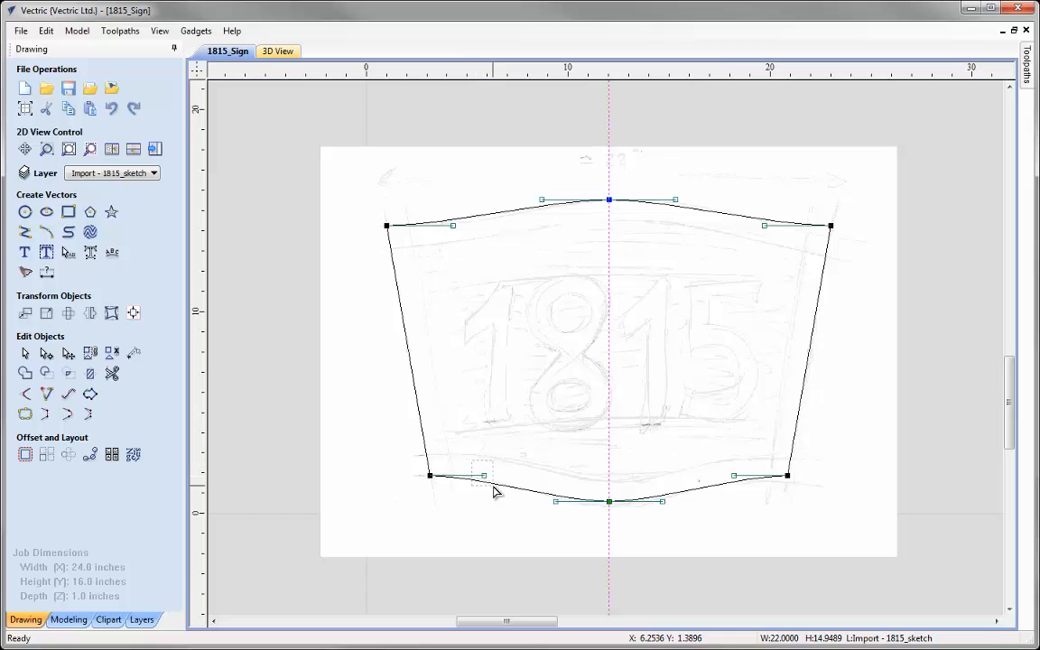
shift+click(733, 476)
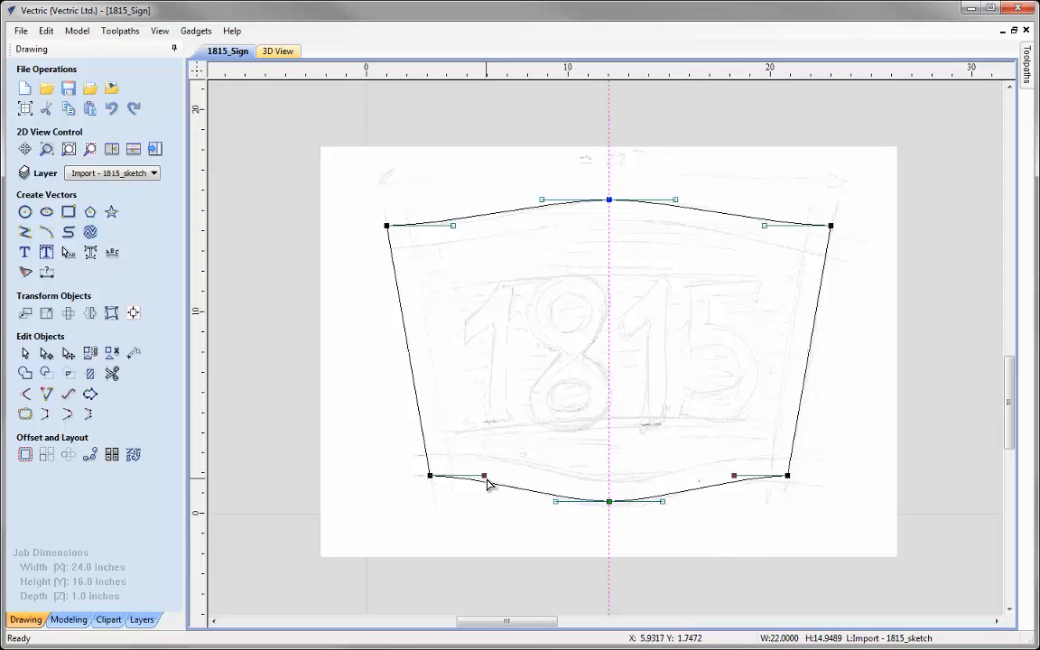
mouse_move(484, 475)
mouse_down()
mouse_move(489, 447)
mouse_move(492, 463)
mouse_move(538, 436)
mouse_move(495, 429)
mouse_move(526, 420)
mouse_move(470, 468)
mouse_up()
key(Escape)
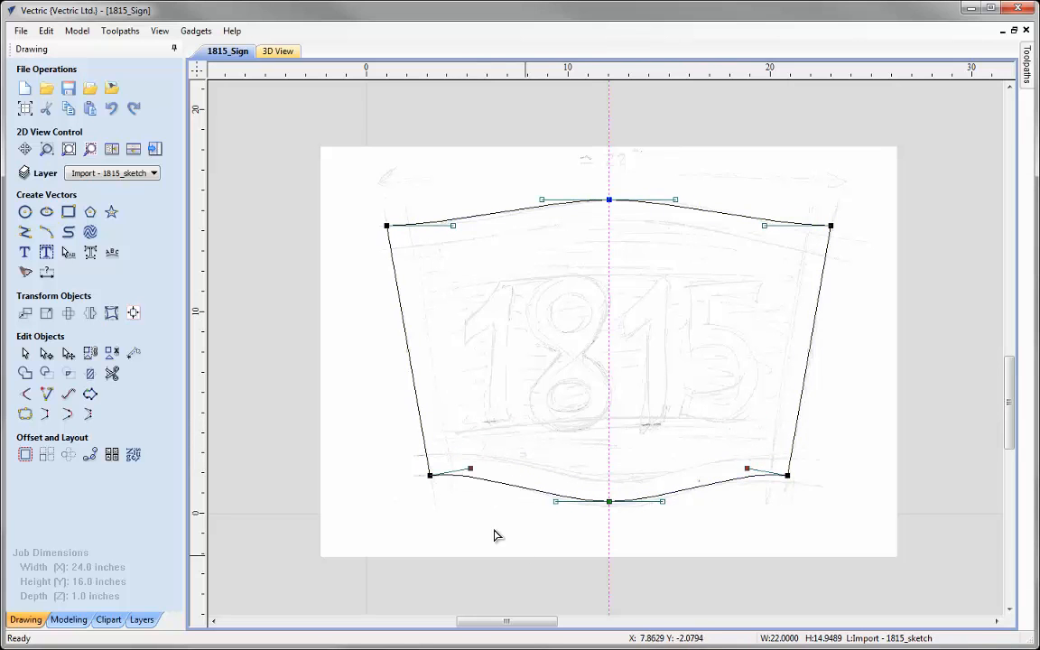
click(737, 578)
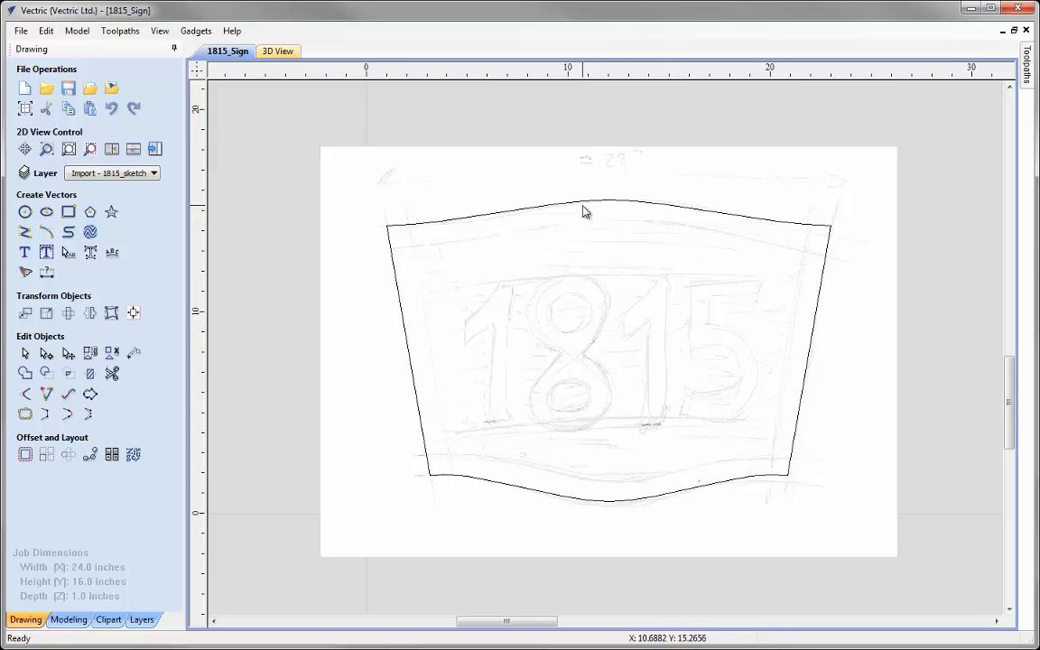
Measure the sketched border's width at the top centre of the outline.
click(134, 352)
drag(608, 202, 610, 221)
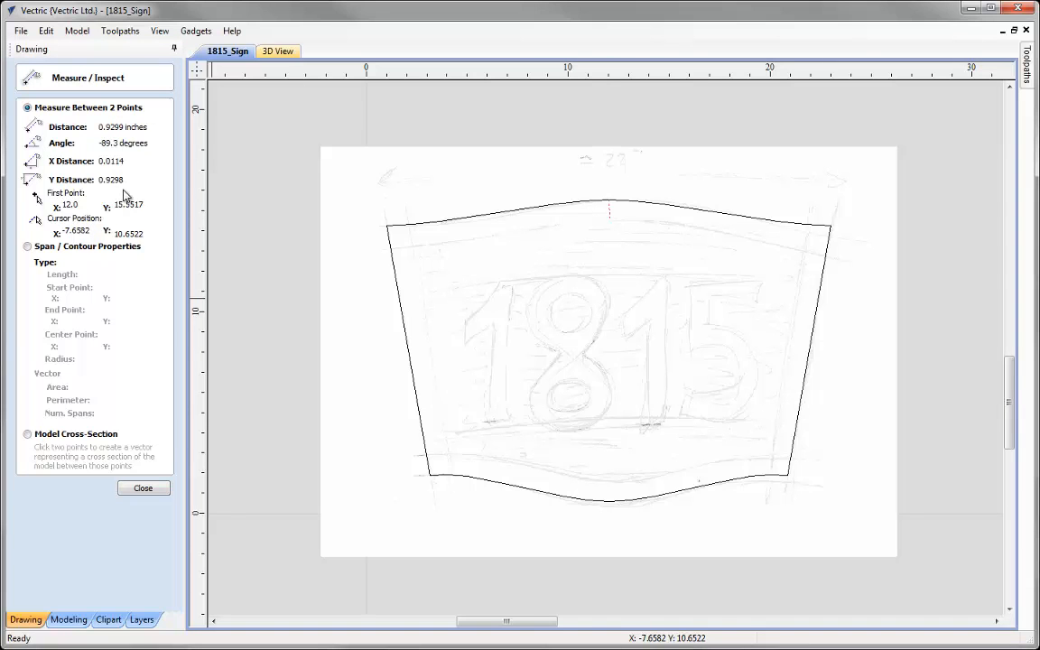
click(143, 488)
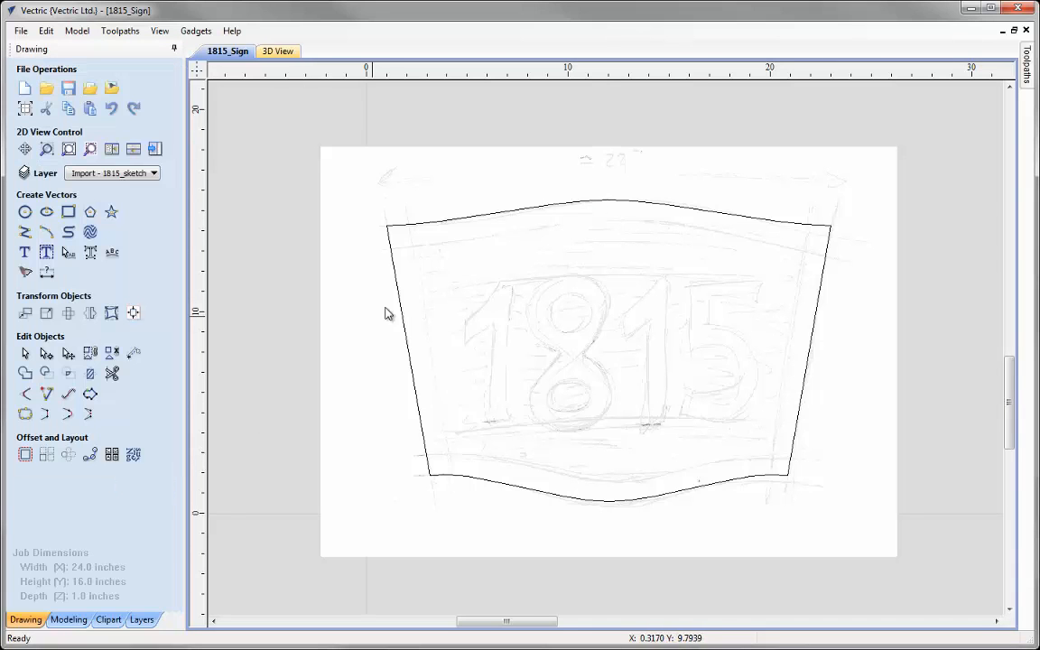
Offset the sign outline inwards by 1 inch to create the inner border.
click(398, 296)
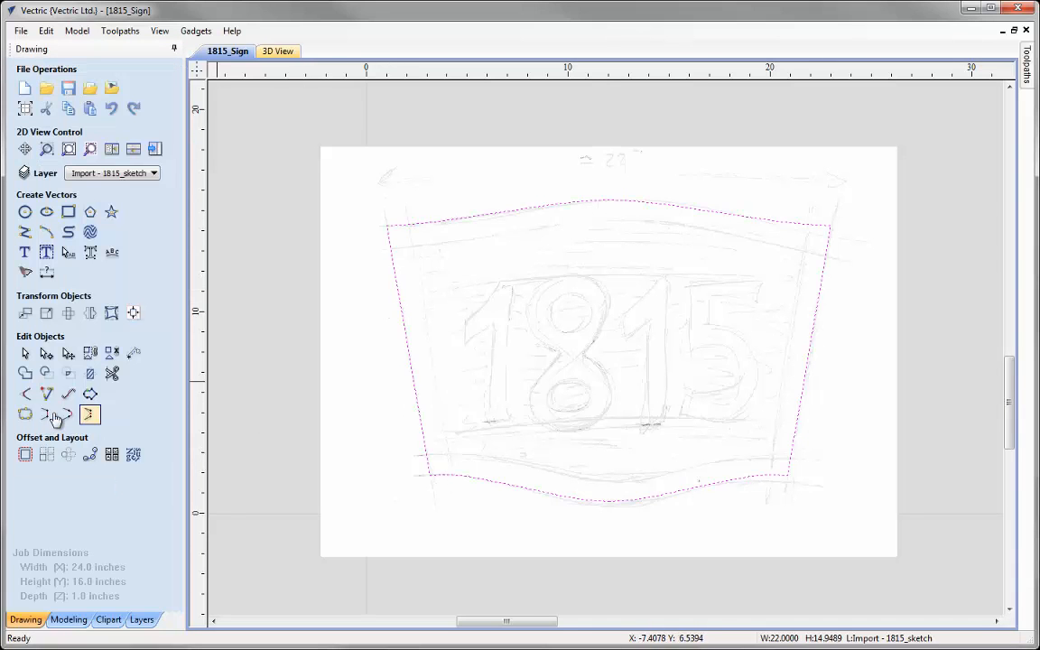
click(26, 455)
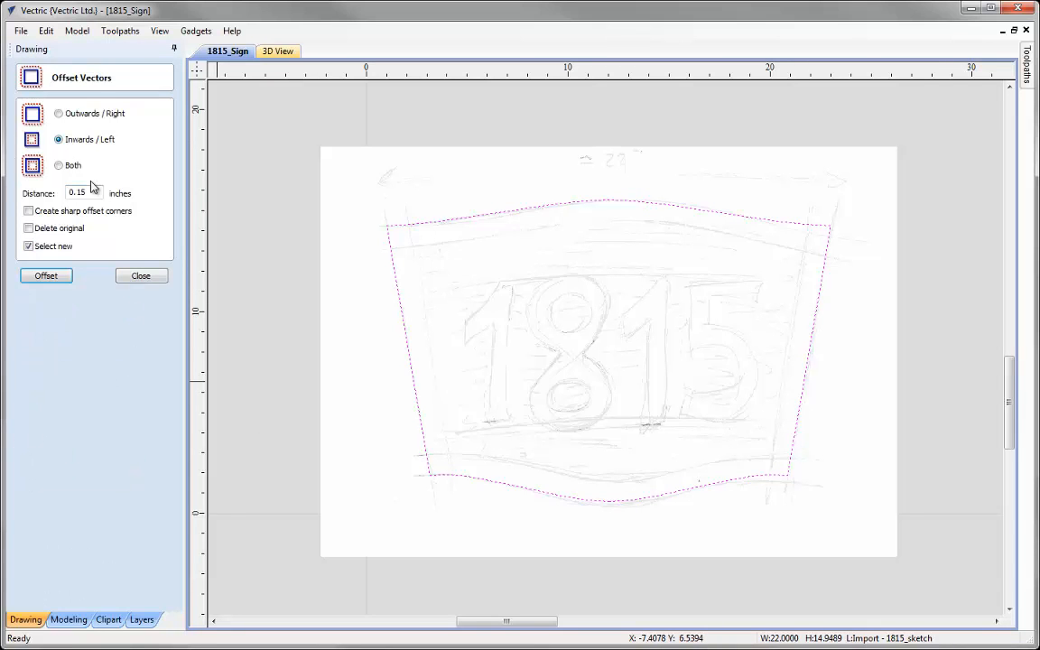
text(1)
click(54, 276)
click(140, 277)
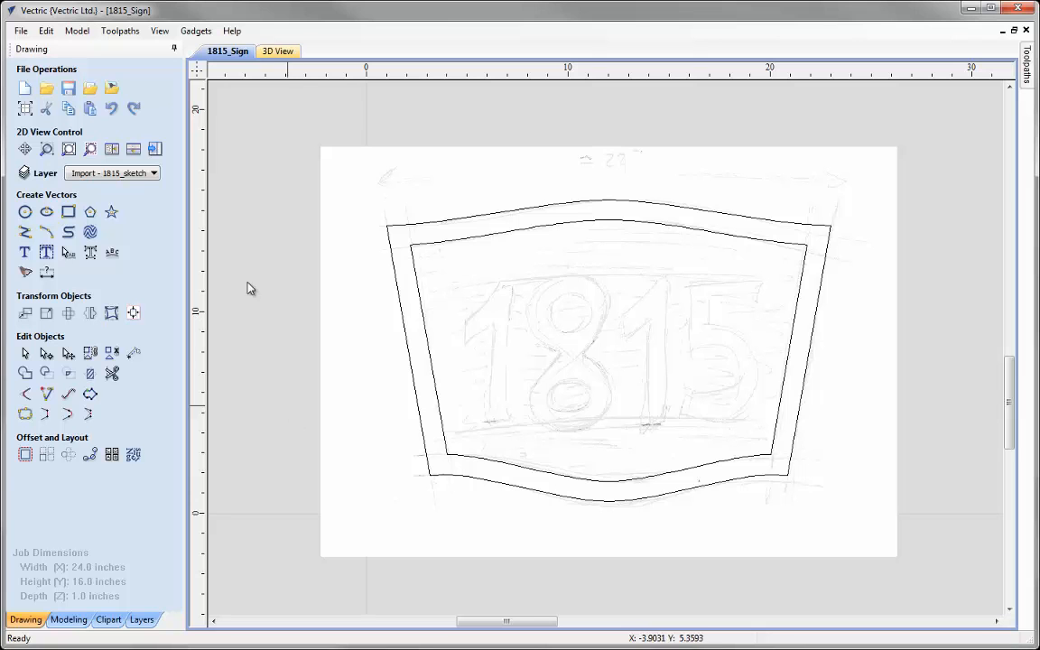
Save the job with Increment and Save and check the original and incremented versions in the WhatsNewV8_Files folder.
click(20, 32)
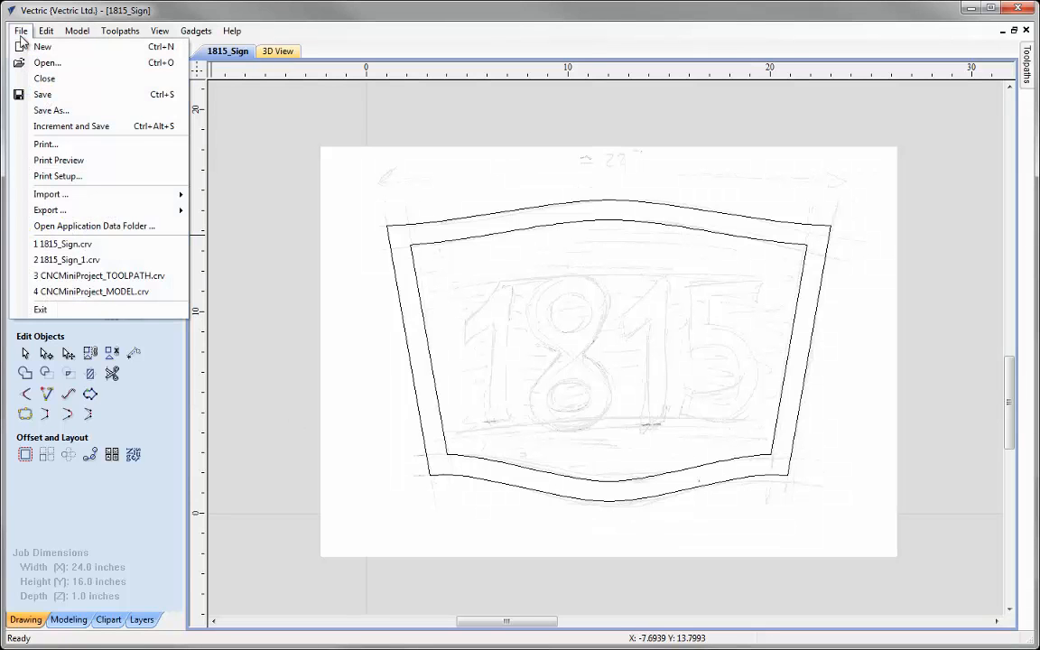
click(60, 127)
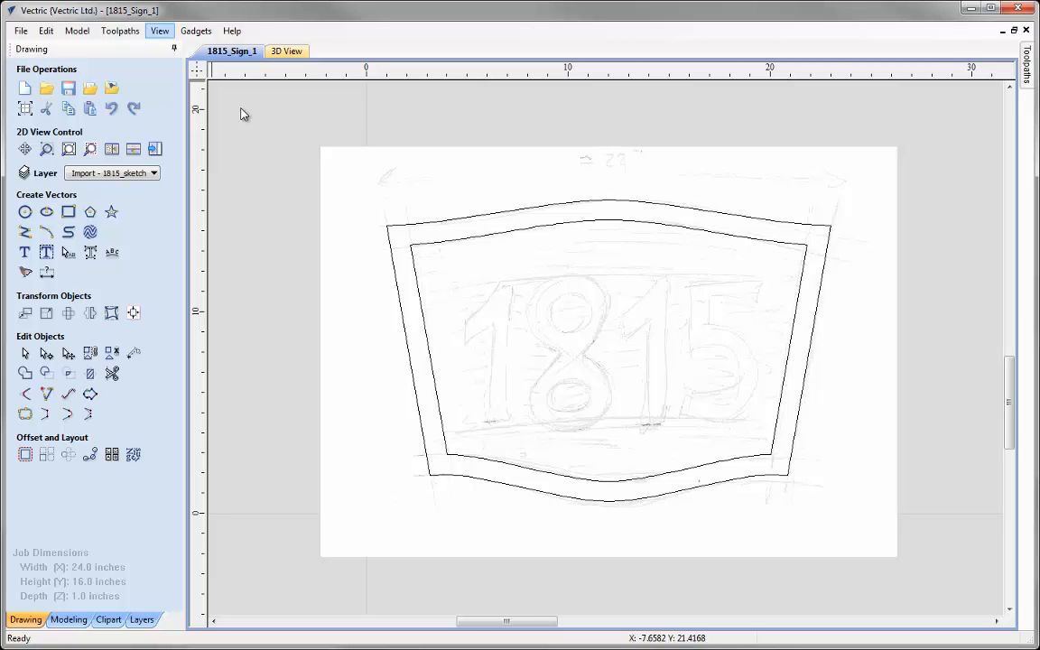
click(20, 31)
click(48, 112)
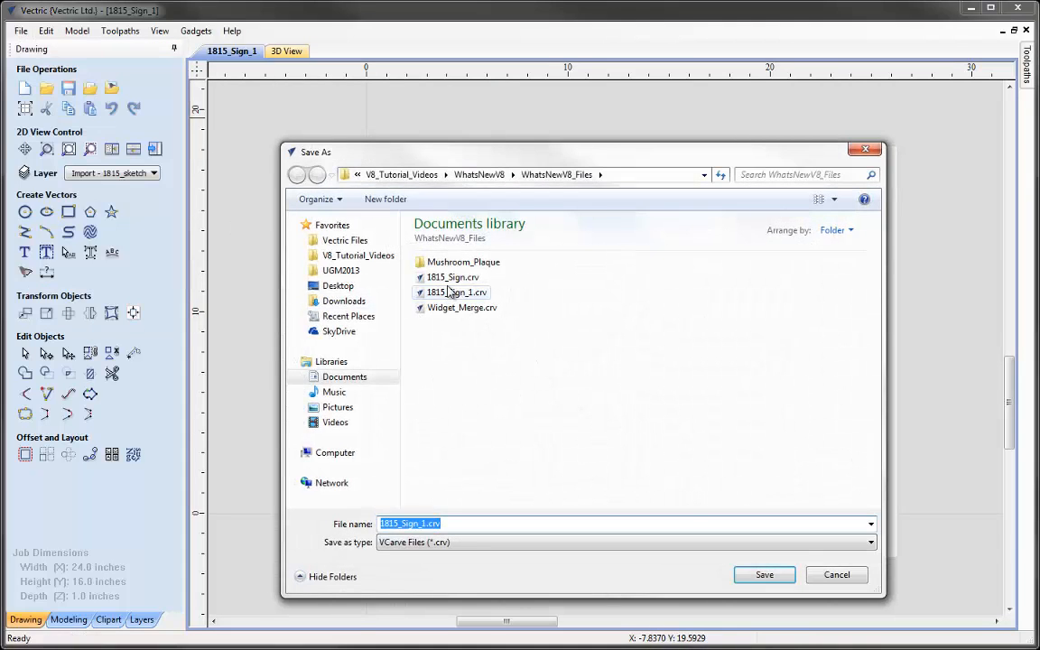
click(452, 277)
click(458, 294)
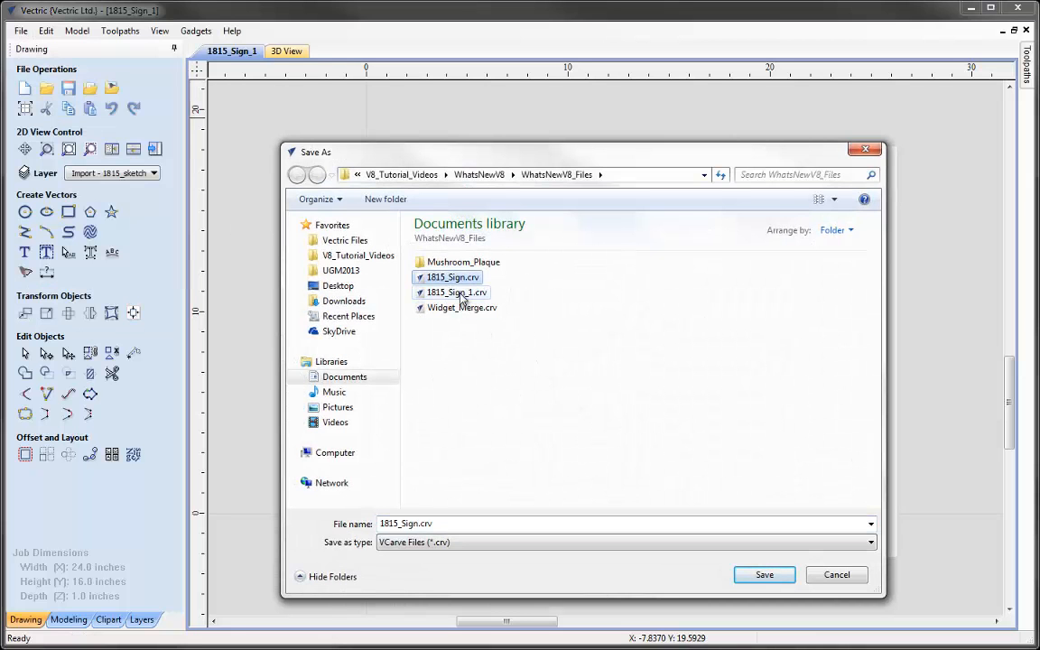
click(839, 575)
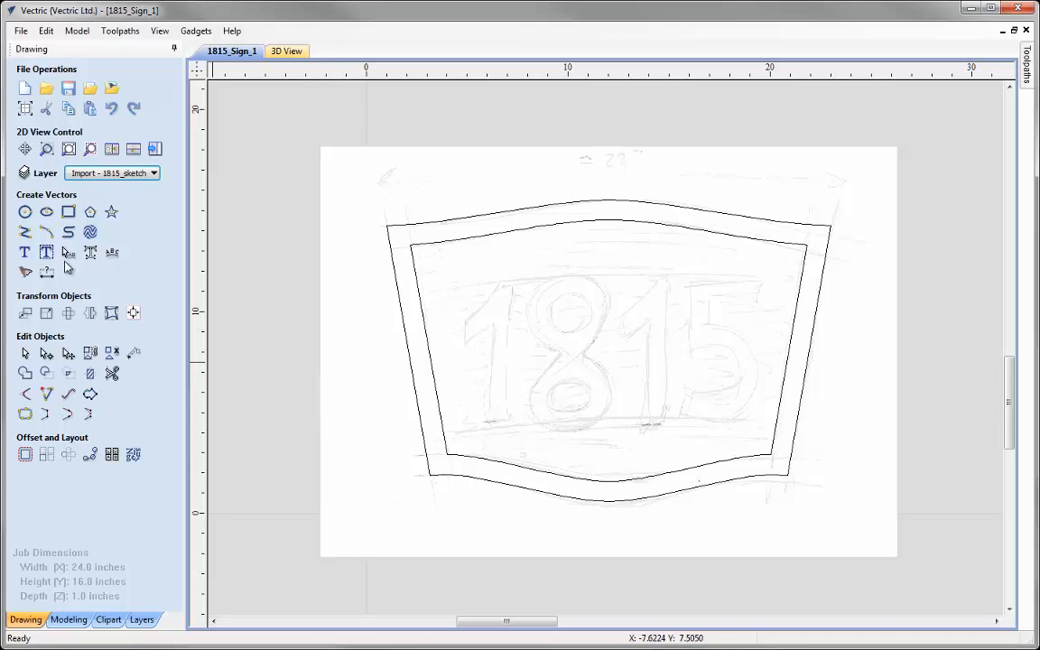
Create the text 1815 in Trebuchet MS, centre-aligned at 7.0 inches high, and centre it in the job.
click(25, 253)
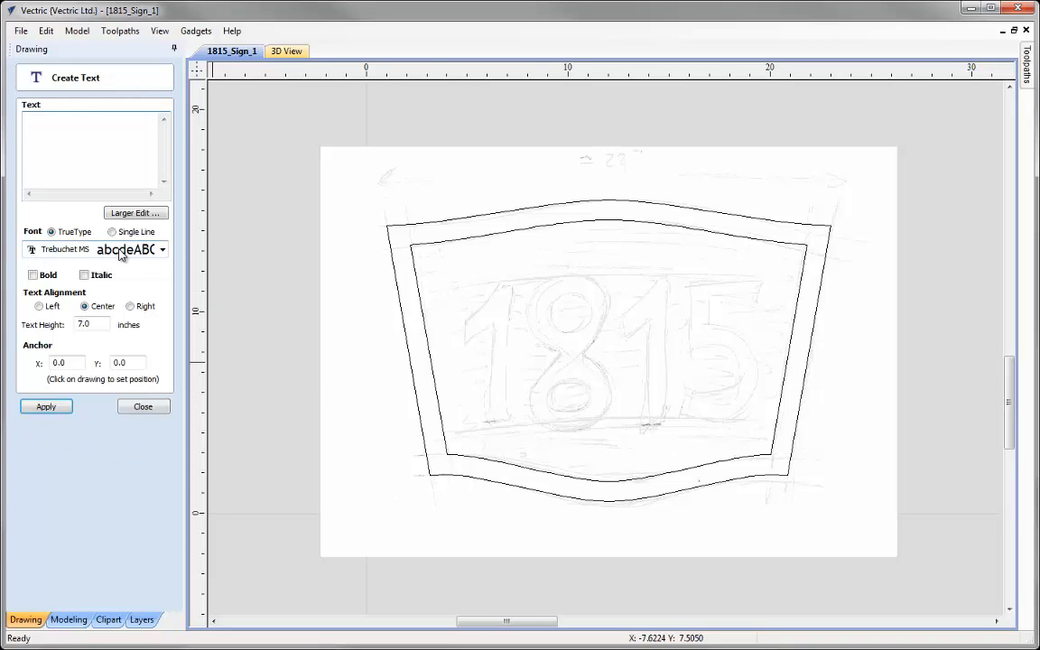
text(1815)
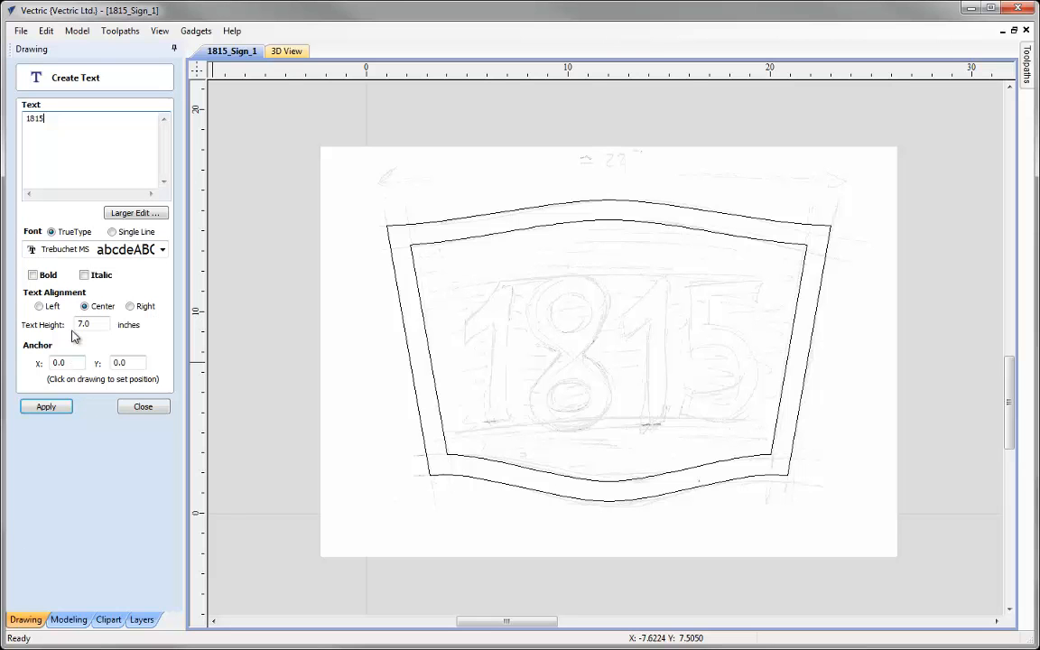
click(69, 407)
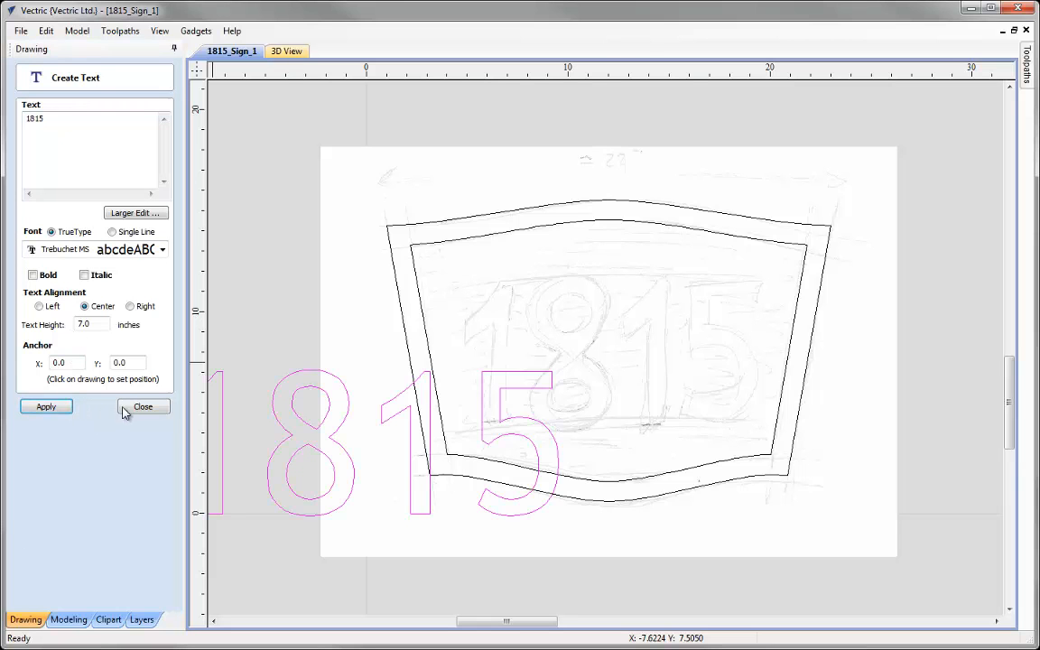
click(143, 407)
key(F9)
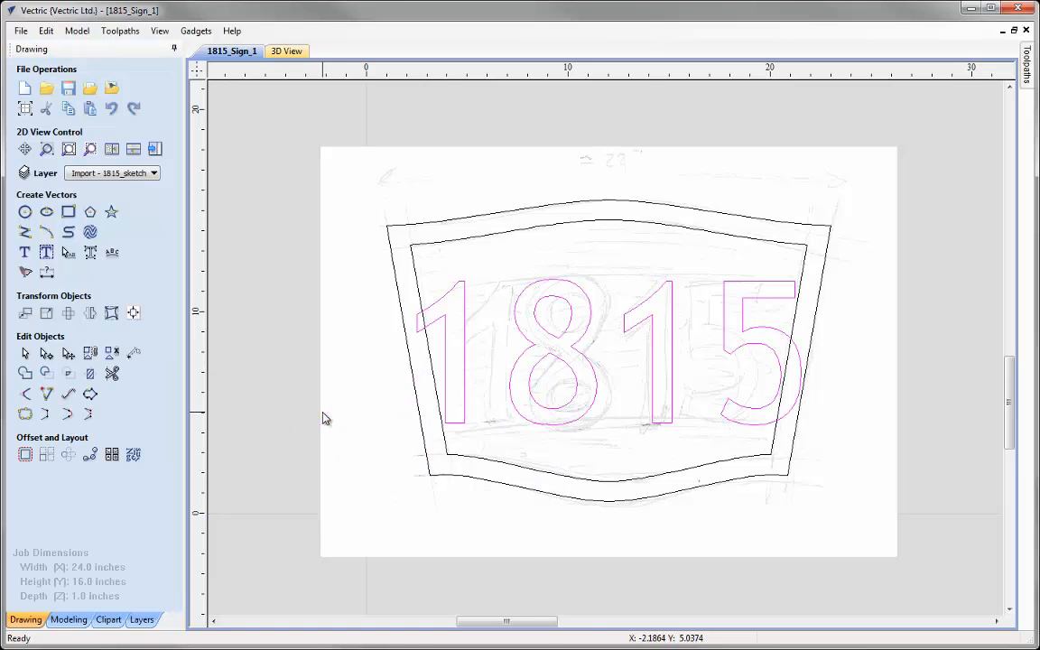
Tighten the kerning between all four digits of the 1815 text so they fit inside the inner border.
click(69, 253)
drag(513, 349, 495, 363)
key(Left)
key(Left)
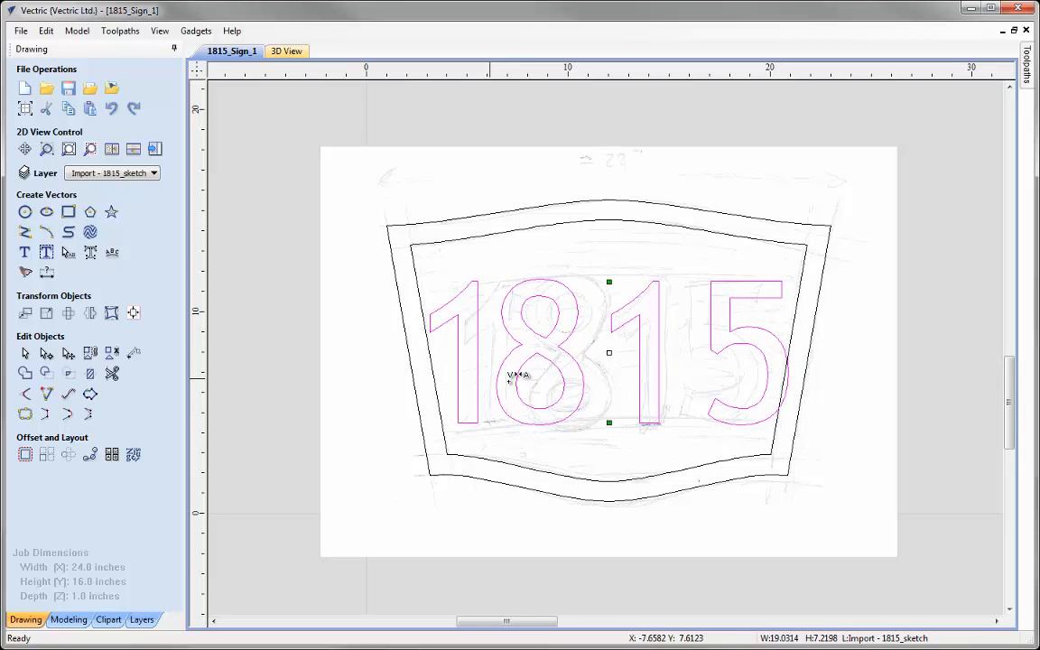
key(Left)
key(Left)
key(Left)
key(Left)
key(Left)
key(Left)
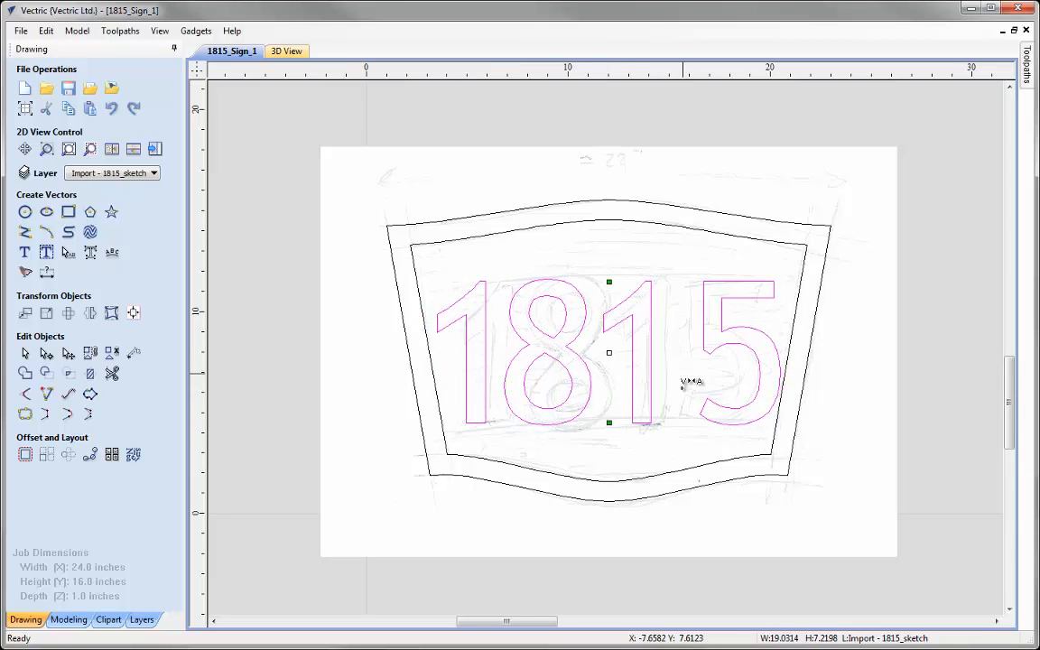
key(Left)
key(Left)
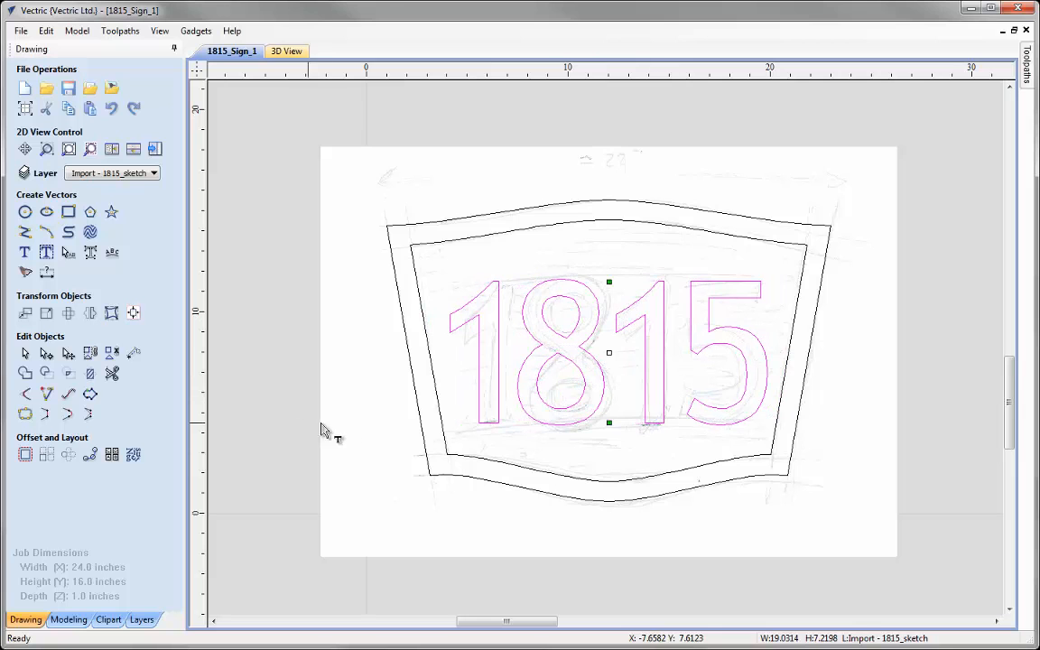
click(26, 354)
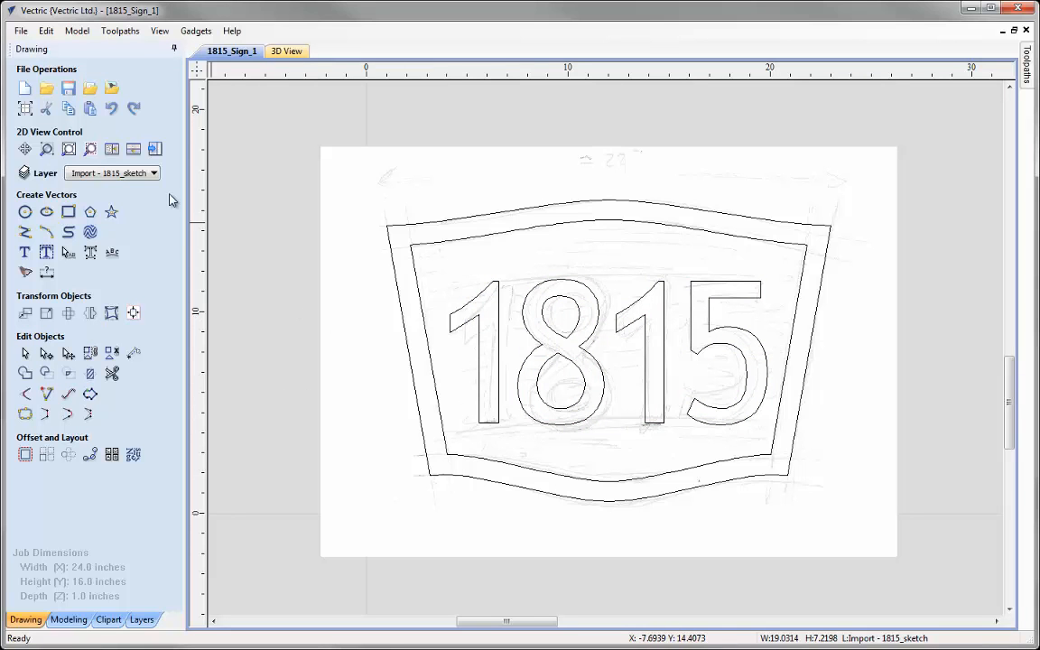
Move both border outlines and the 1815 text from the Import - 1815_sketch layer to Layer 1 and show the full layer list.
click(152, 177)
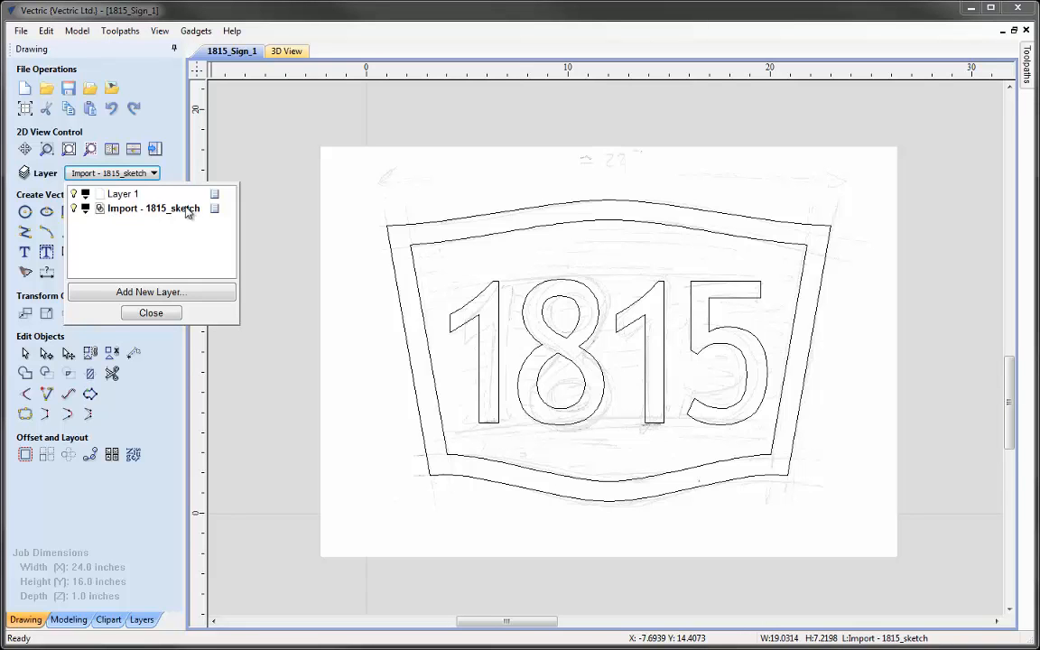
click(175, 316)
key(ctrl+a)
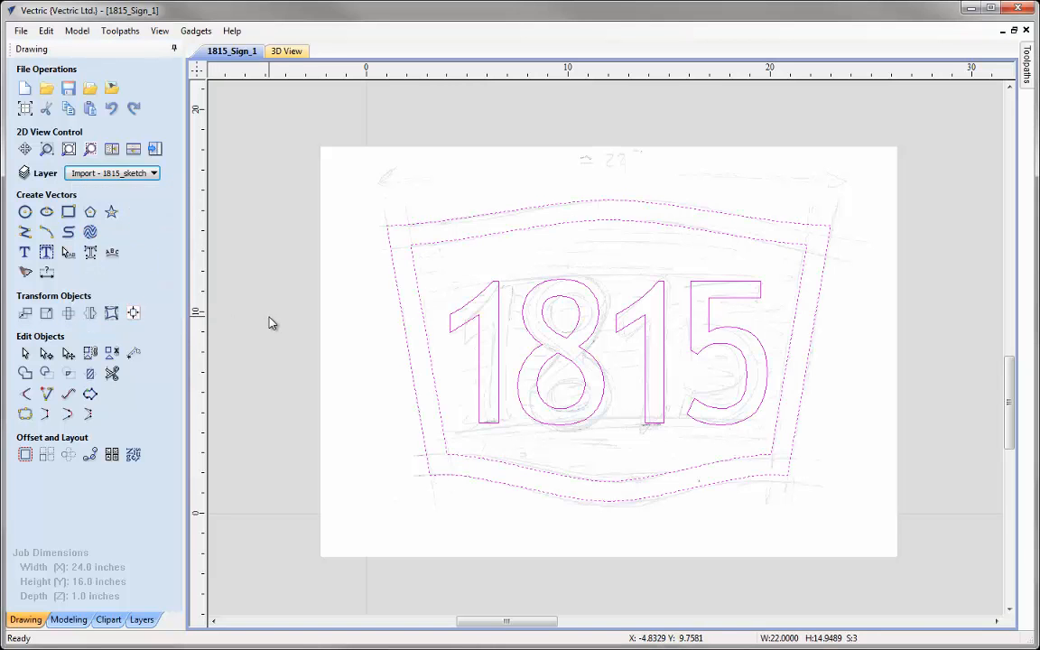
right_click(383, 185)
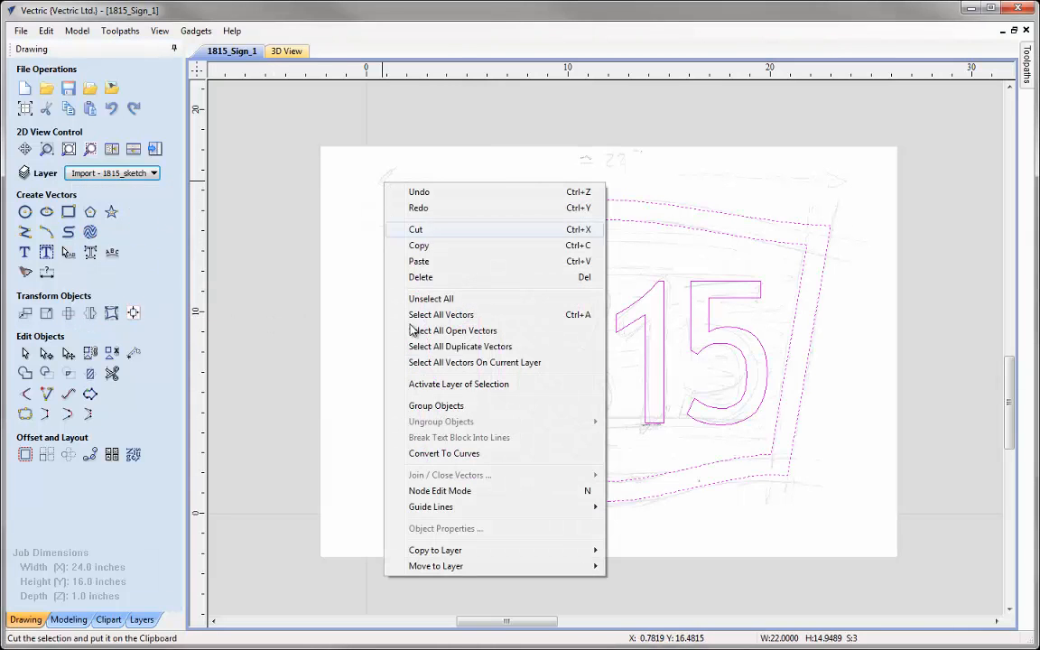
mouse_move(434, 566)
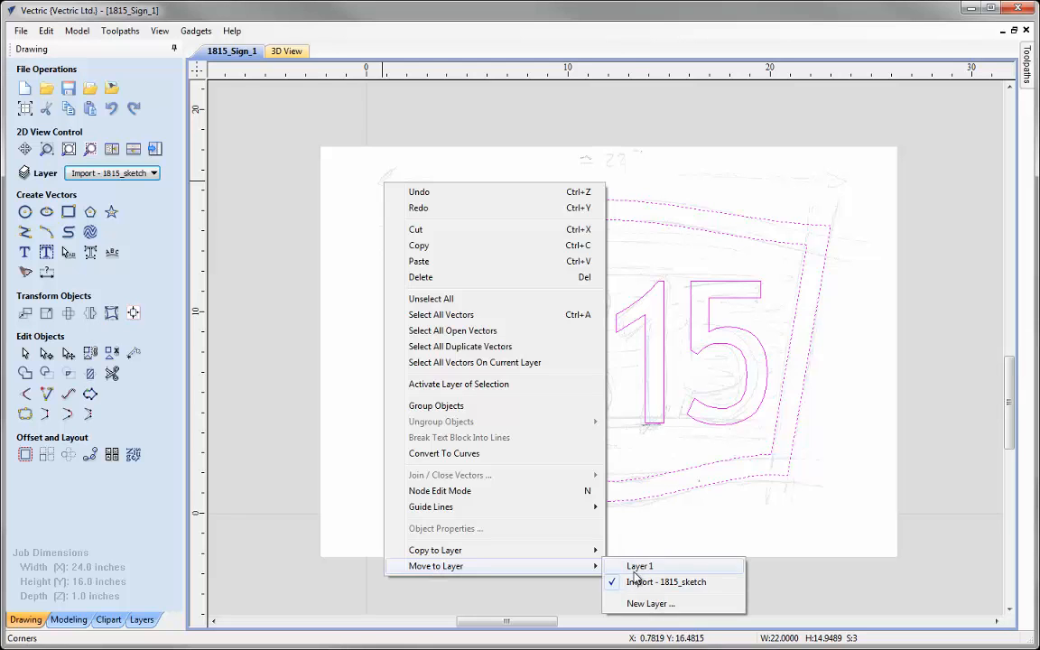
click(639, 566)
click(142, 620)
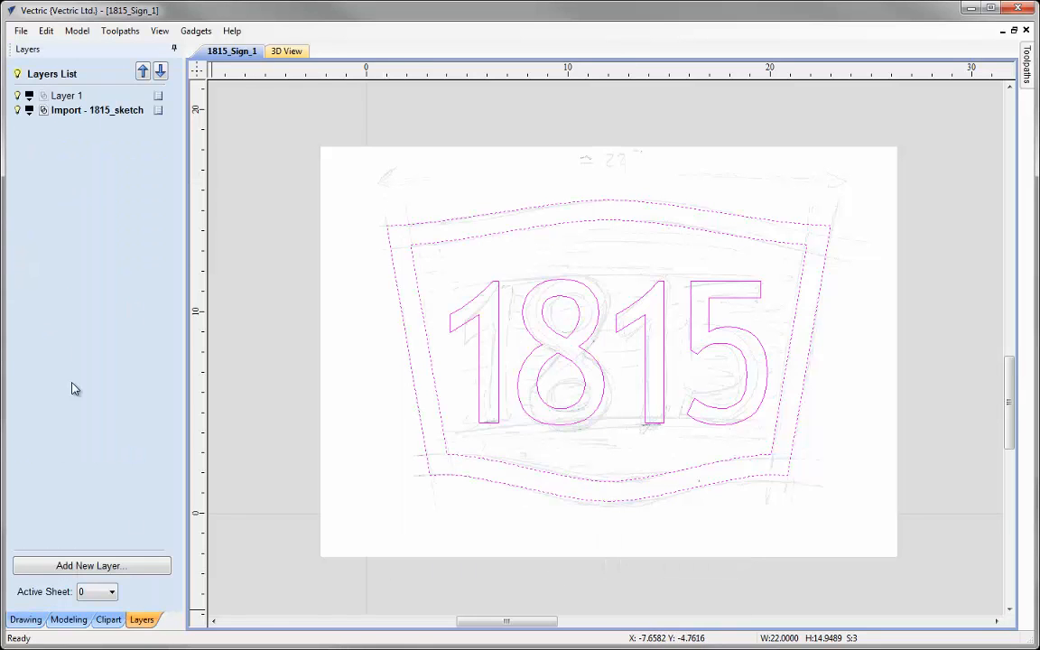
Move the Import - 1815_sketch layer above Layer 1, hide it and make Layer 1 the active layer.
click(143, 71)
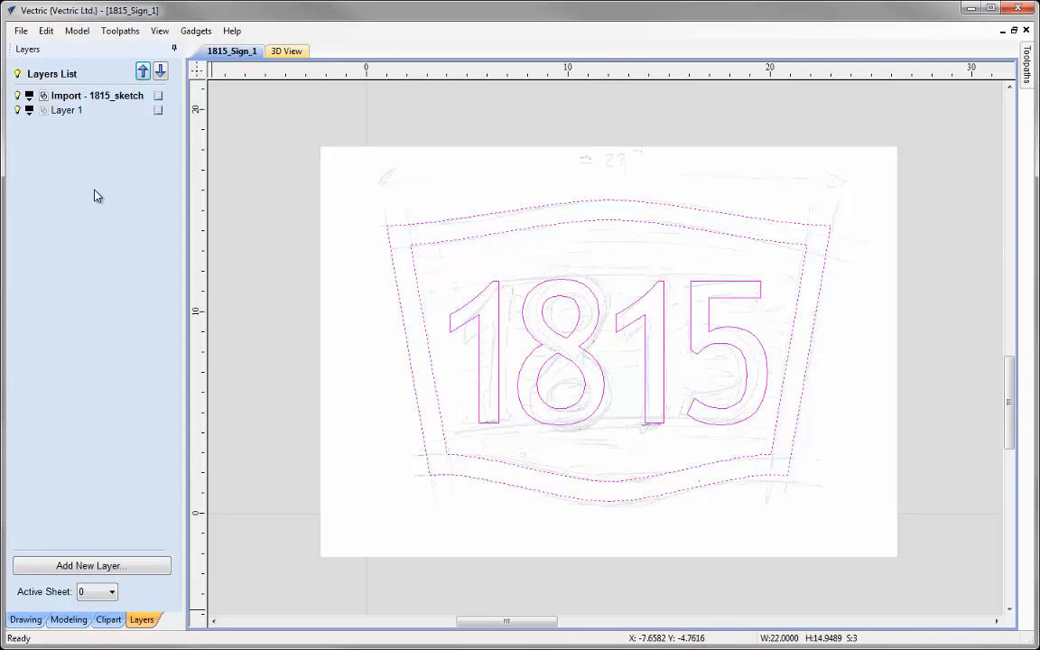
click(18, 95)
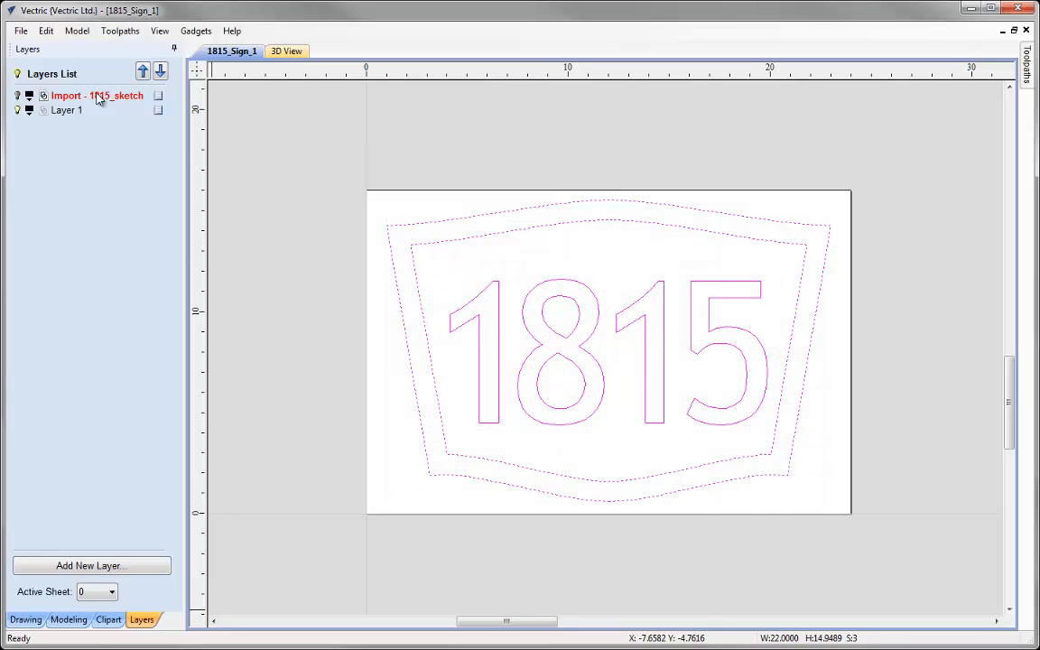
click(70, 110)
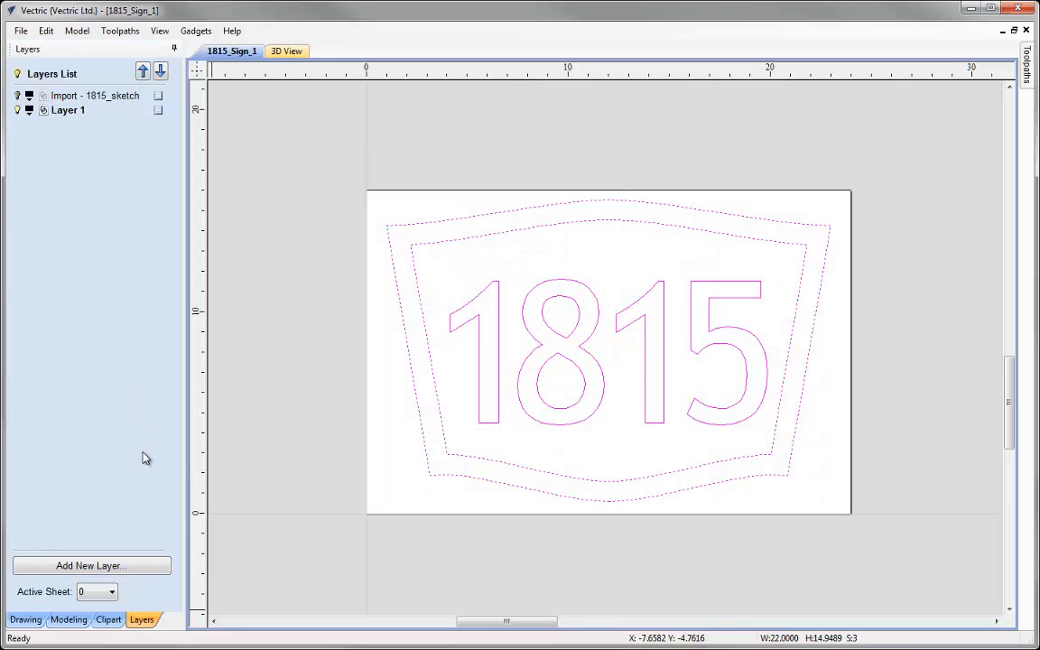
click(35, 623)
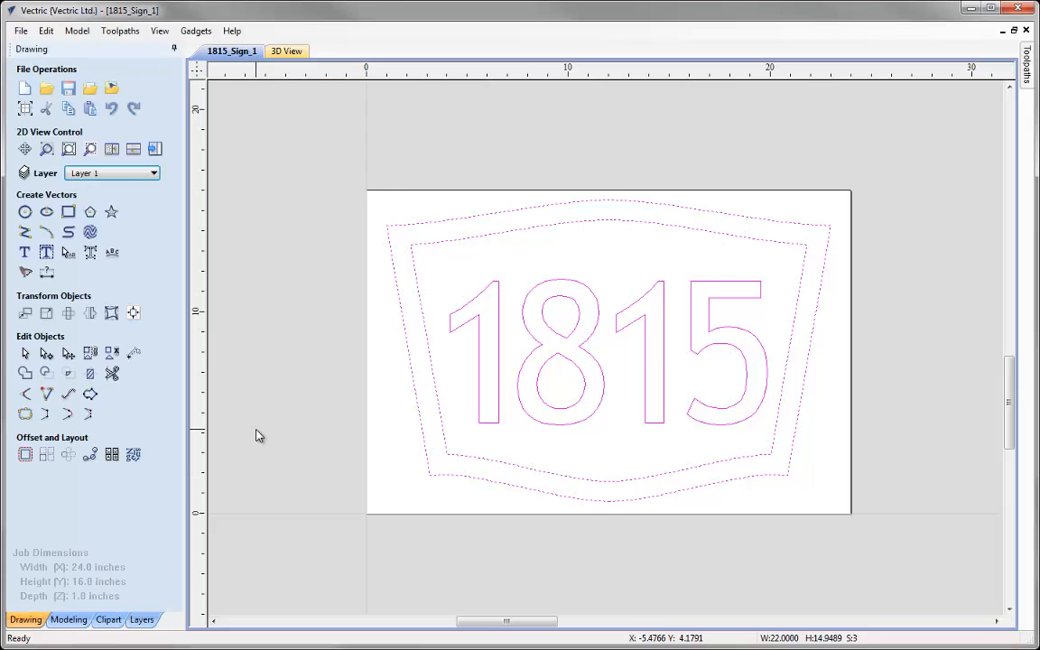
click(262, 435)
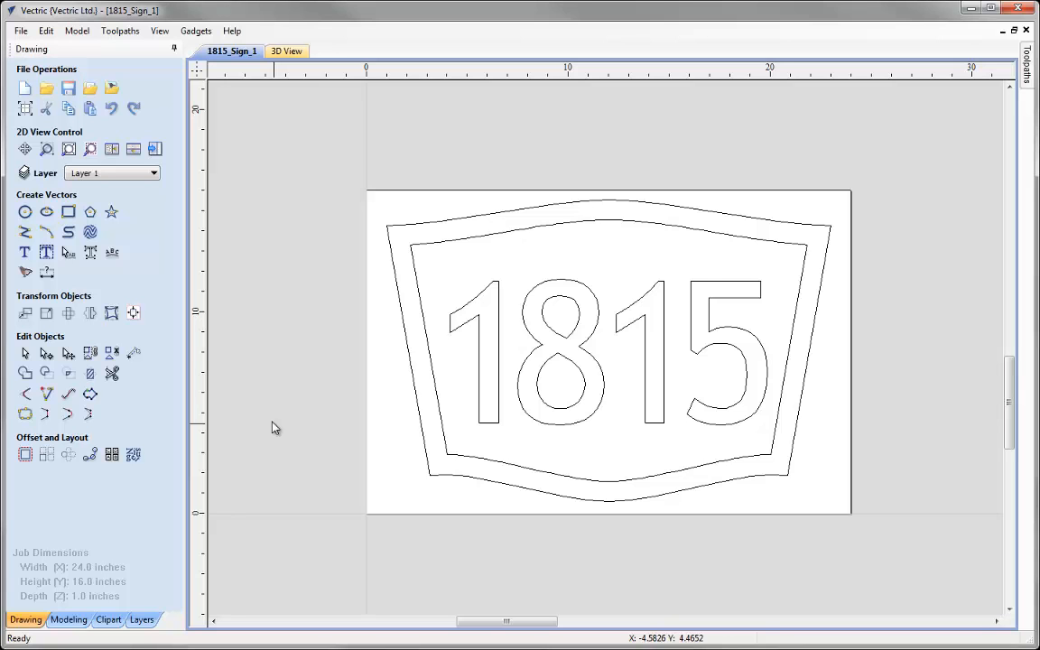
Create a square-cornered rectangle 8.0 by 2.0 inches, centre it in the job and move it straight down below the 1815 text.
click(69, 211)
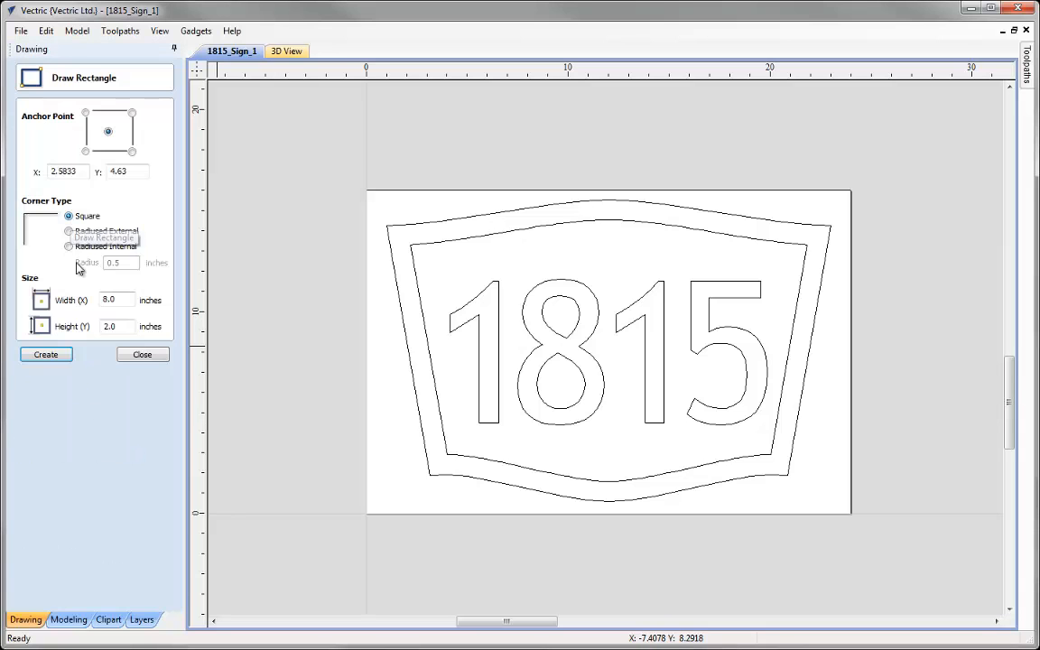
click(47, 357)
click(145, 358)
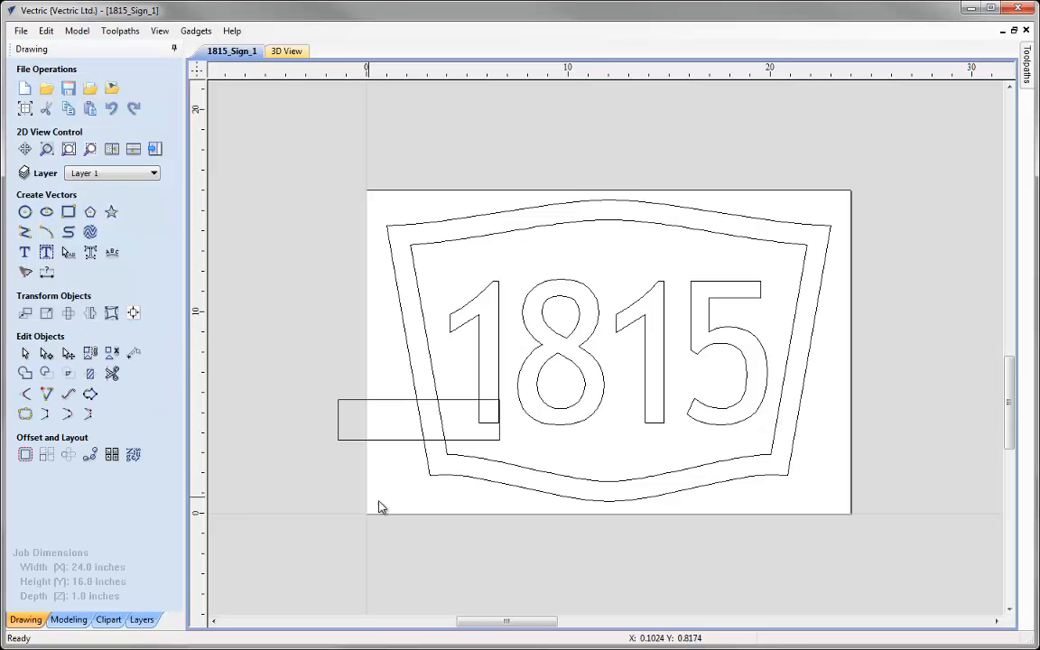
click(361, 441)
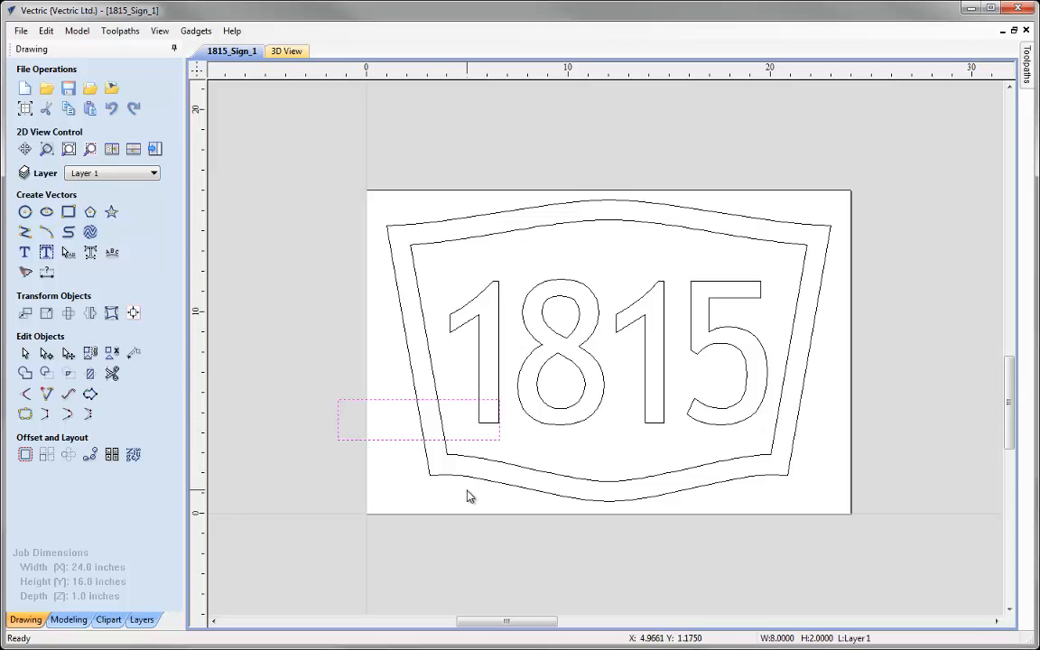
key(F9)
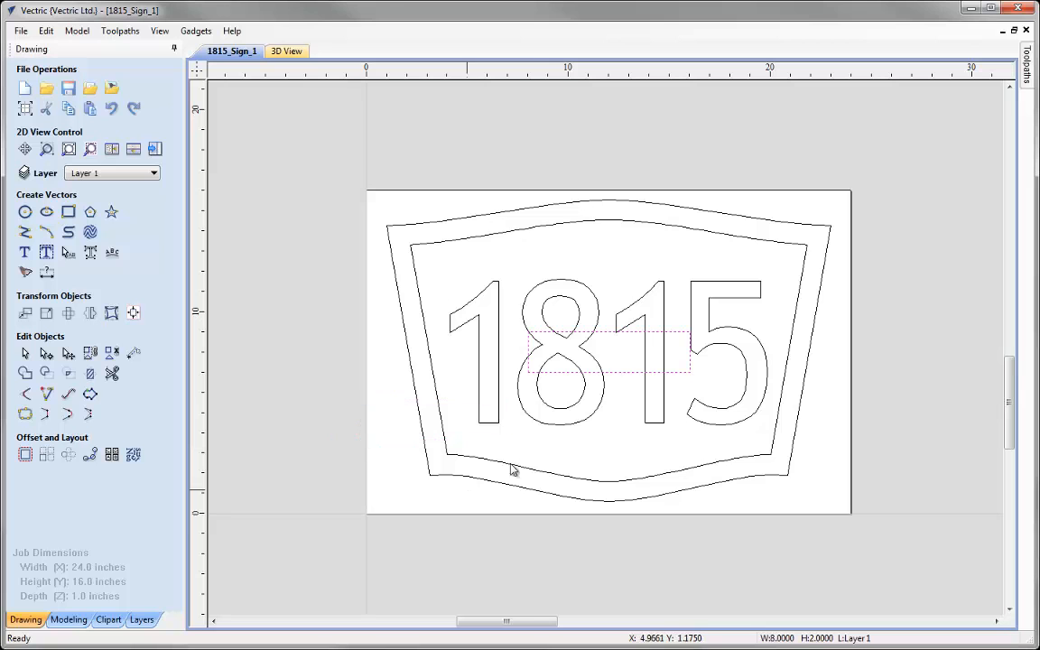
click(621, 376)
drag(621, 377, 635, 487)
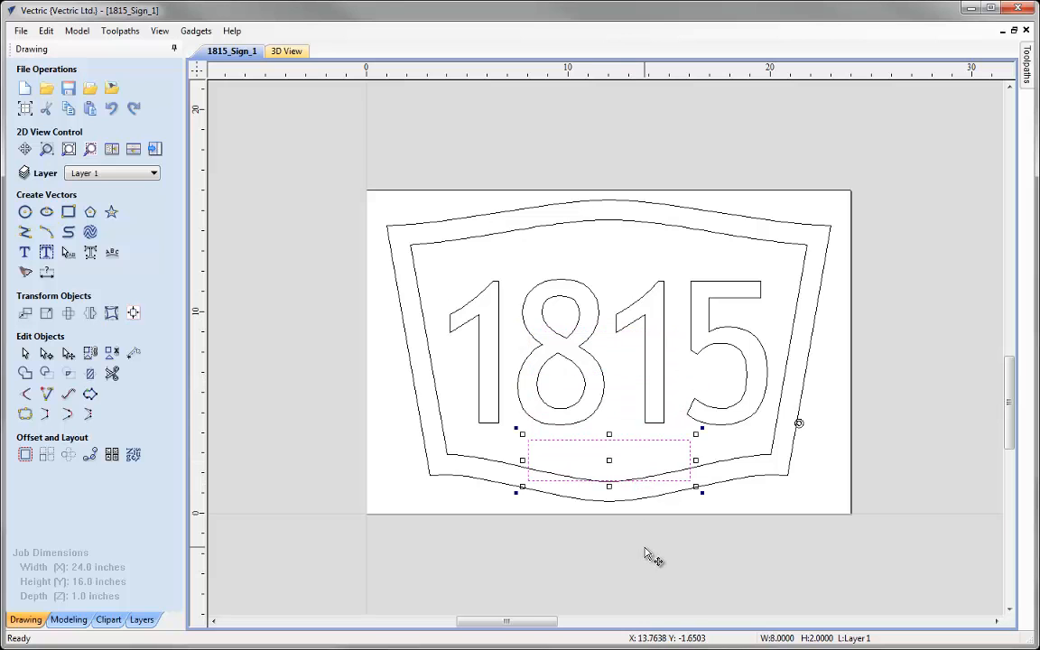
Centre the 1815 text and the rectangle together in the job.
shift+click(587, 417)
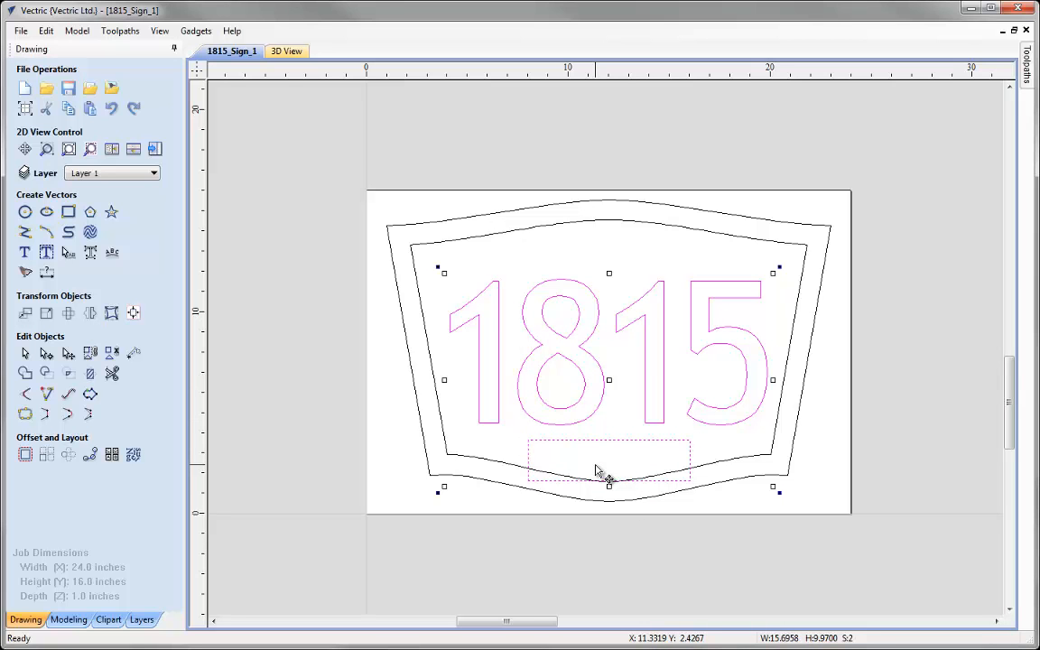
key(F9)
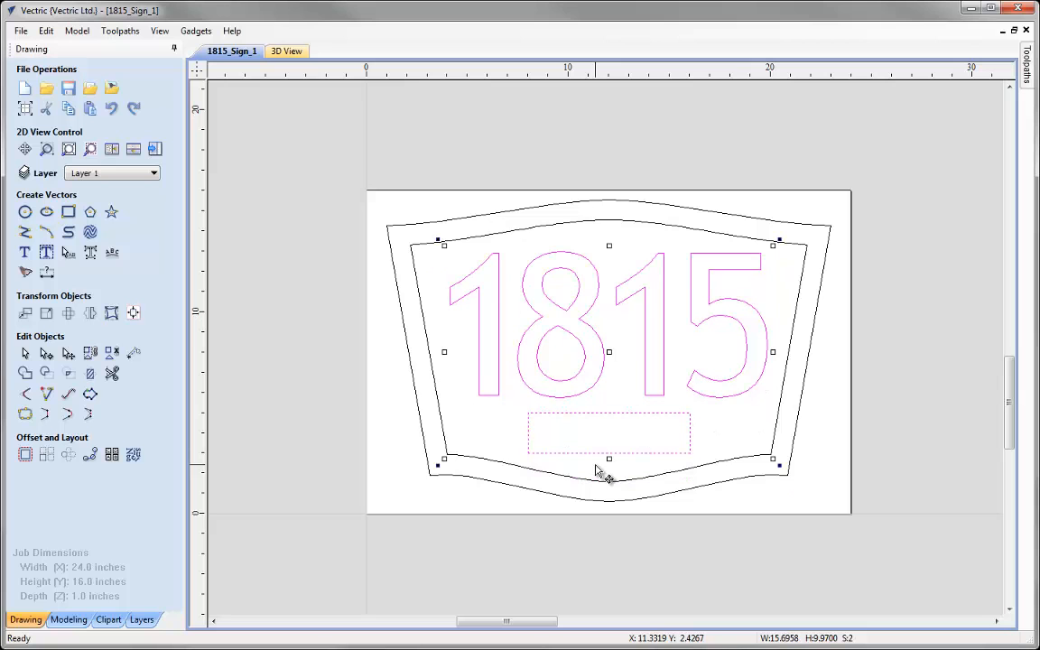
click(280, 445)
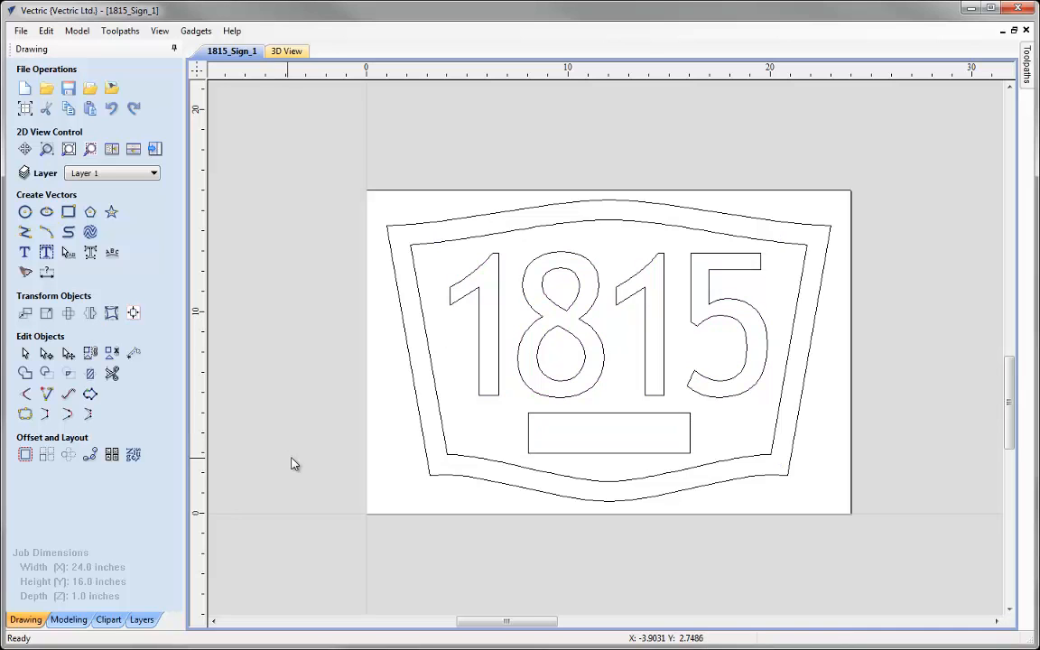
Group the inner border, the 1815 text and the rectangle.
click(436, 395)
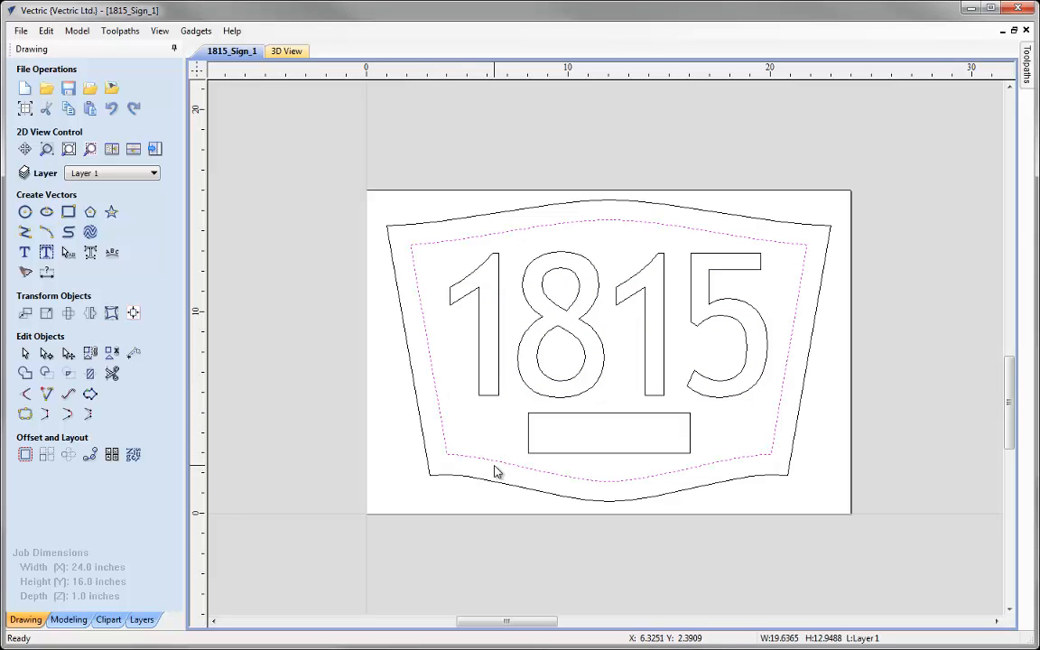
shift+click(489, 396)
shift+click(532, 413)
key(Escape)
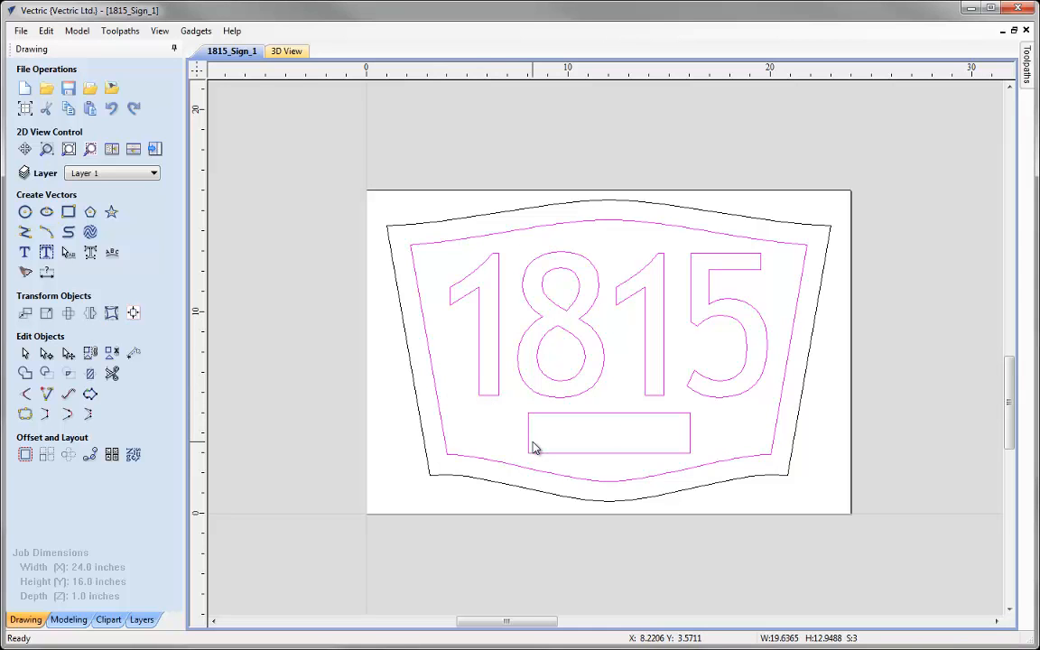
click(485, 427)
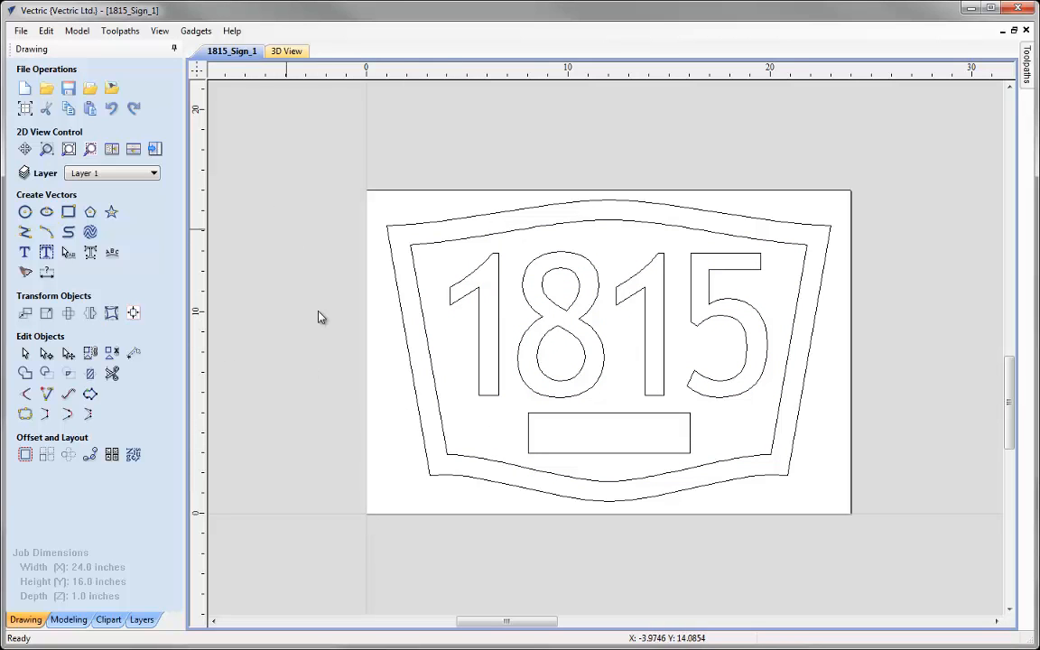
Draw a three-point arc from the job origin at 0, 0 to about X -6.84, Y 15.87, outside the job's upper corner.
click(47, 236)
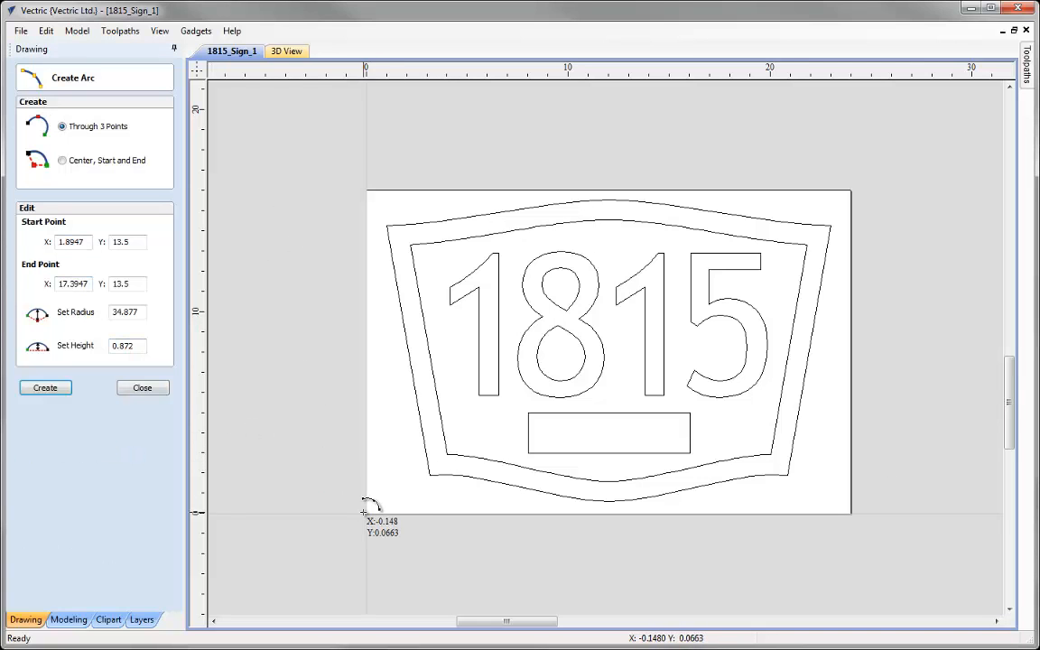
click(237, 191)
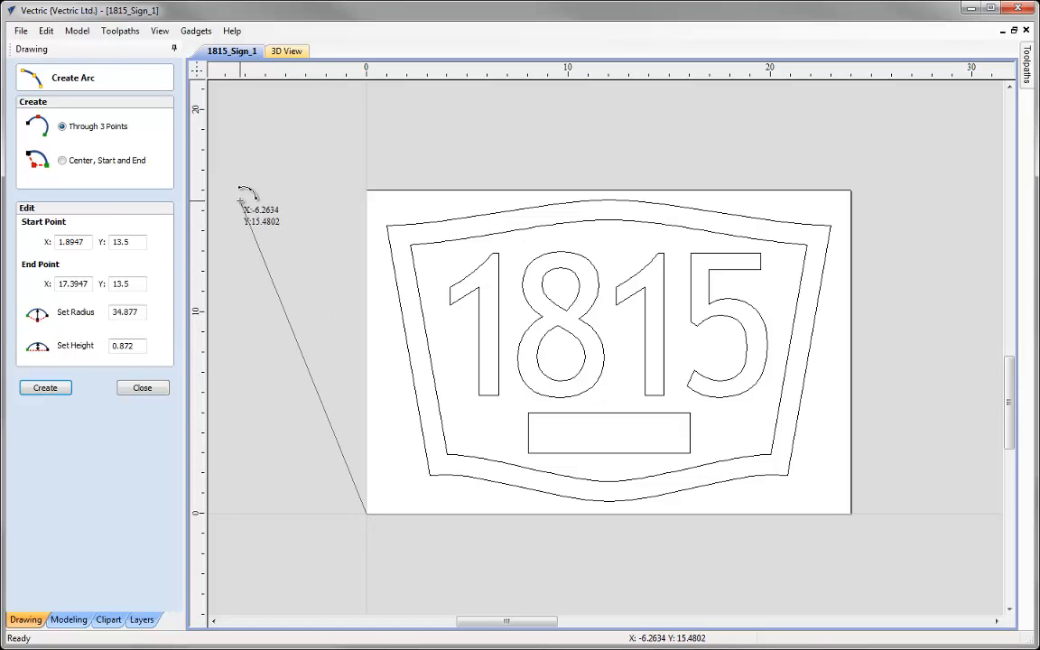
click(228, 192)
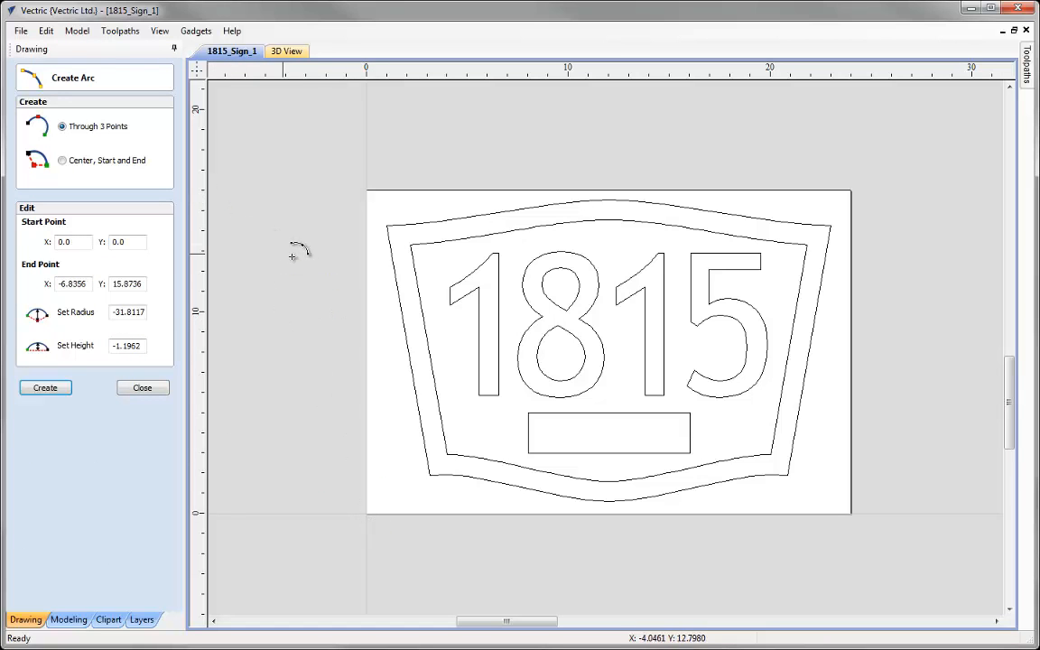
click(286, 257)
key(Escape)
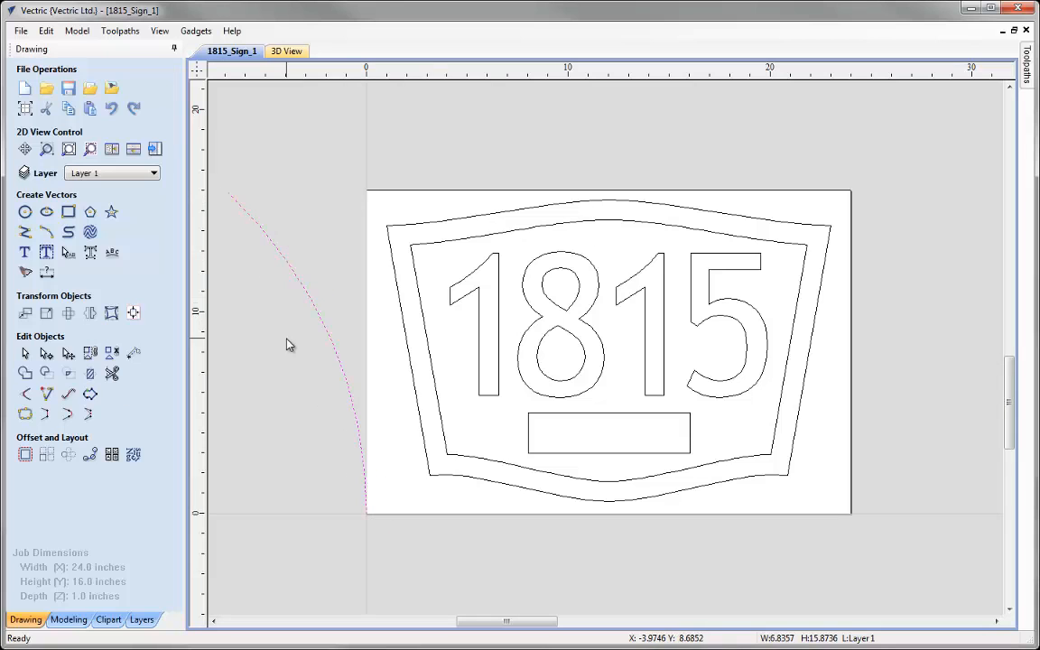
Array-copy the arc in 1 row and 50 columns with offset spacing of X 0.4 and Y 0 inches.
click(46, 456)
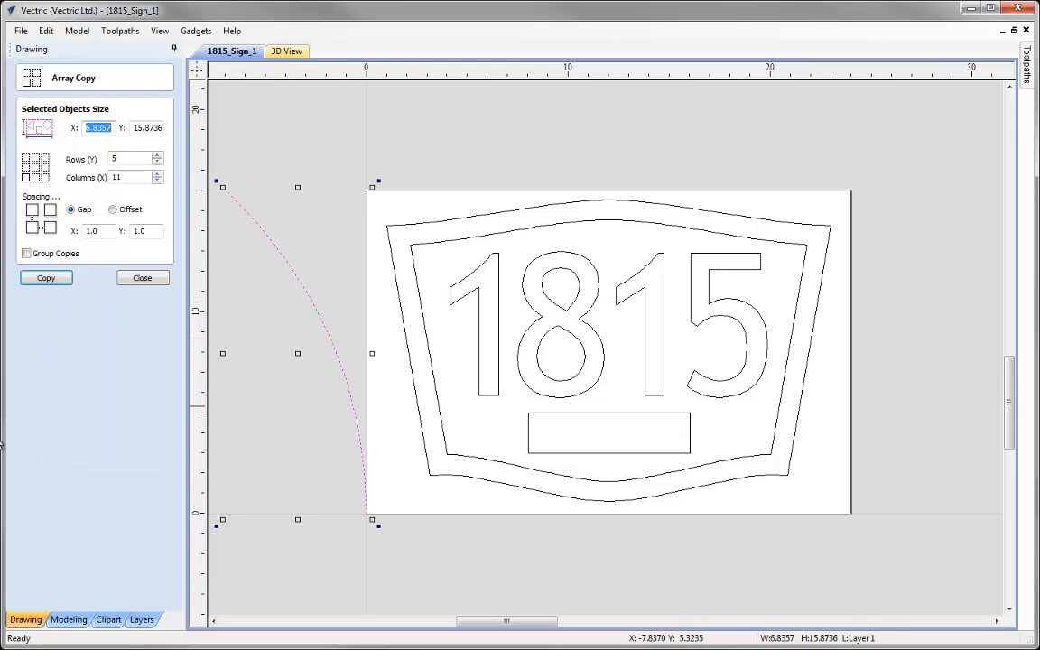
double_click(131, 158)
text(1)
click(109, 177)
double_click(116, 179)
text(50)
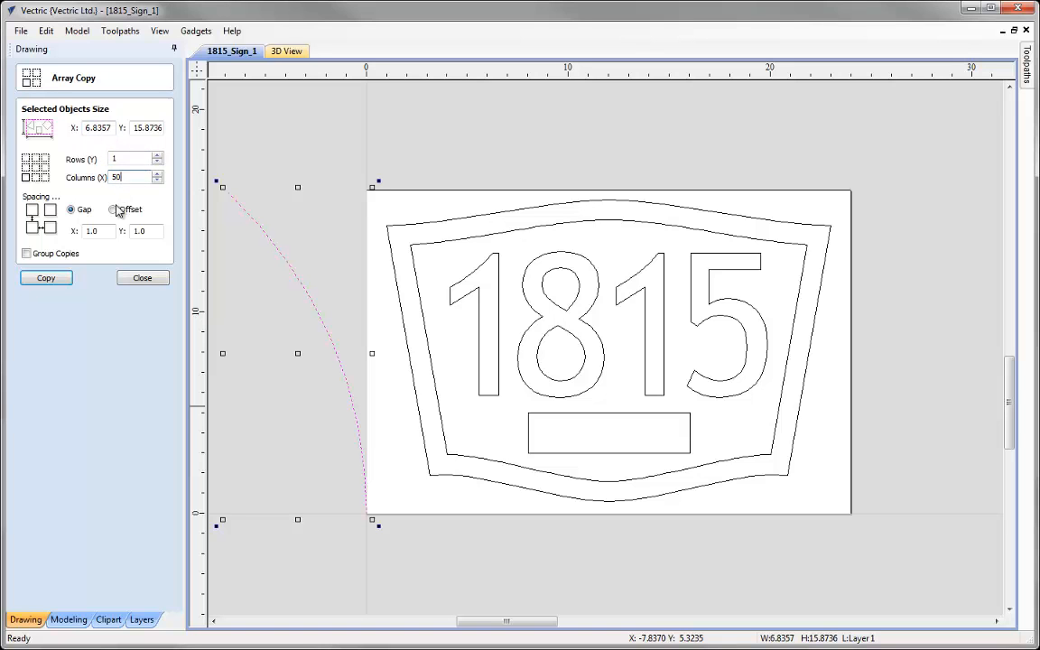
click(96, 231)
click(112, 210)
double_click(93, 231)
text(0.4)
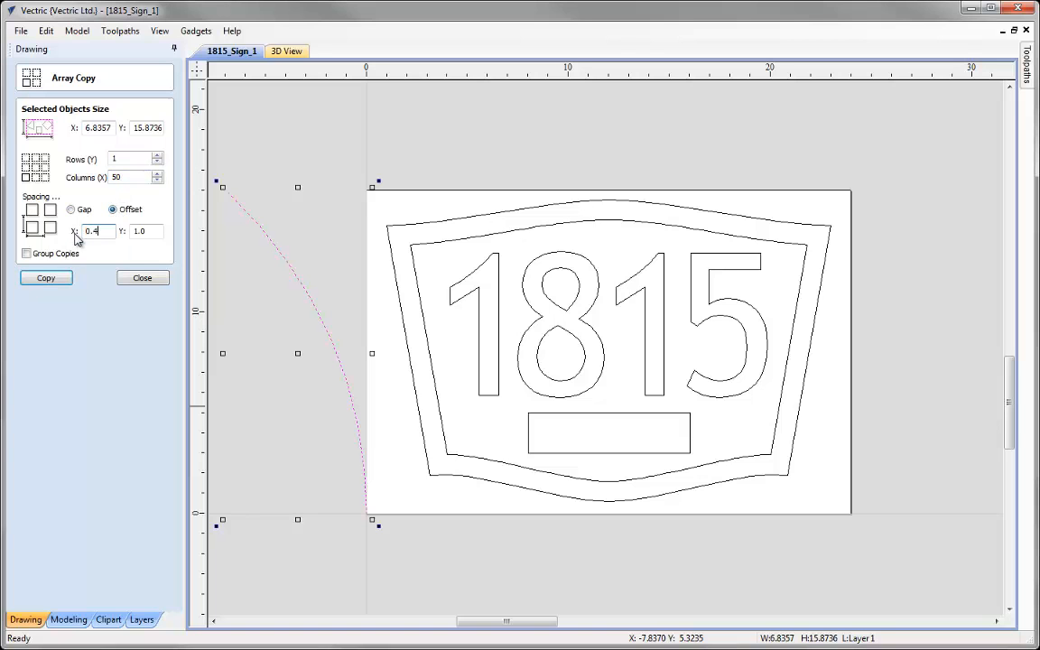
double_click(150, 233)
text(0)
click(66, 281)
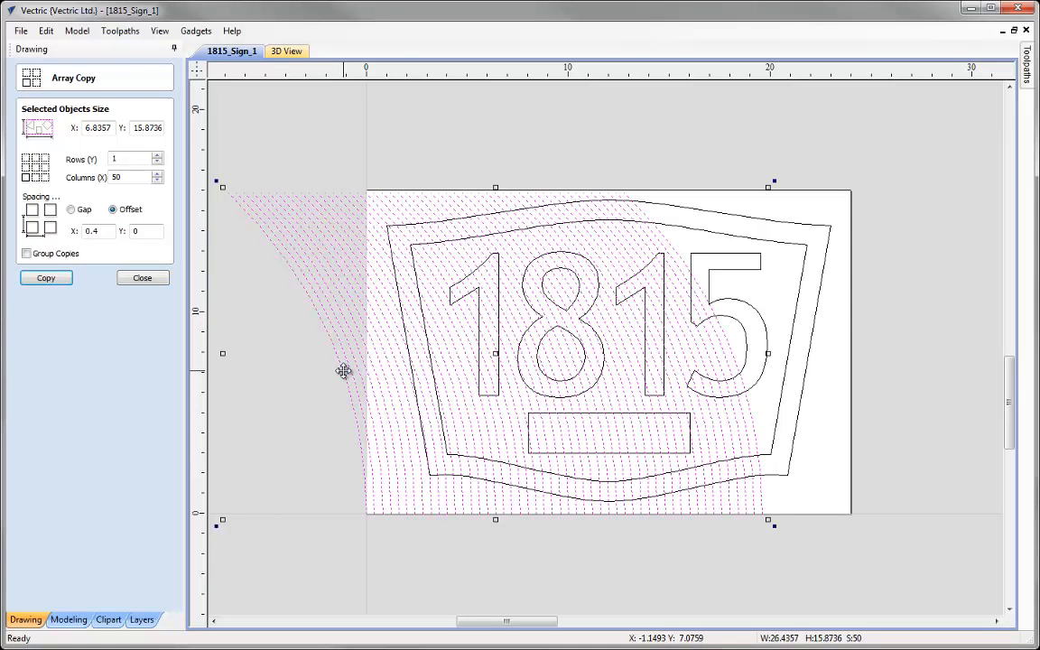
Undo the array copy of the arc and repeat it with 70 columns.
key(ctrl+z)
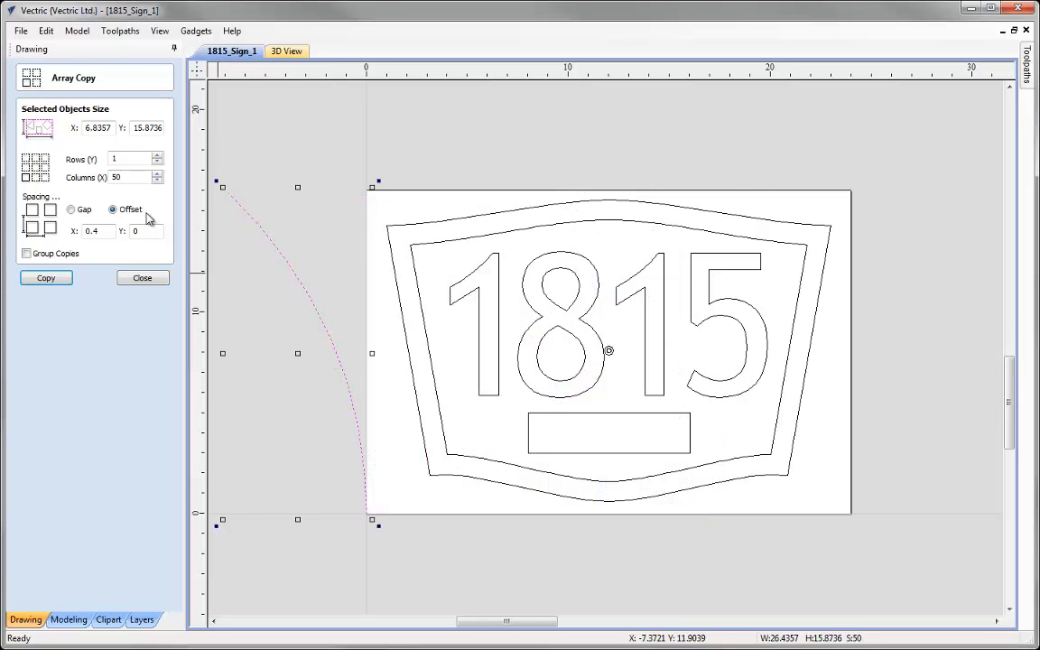
double_click(117, 177)
text(70)
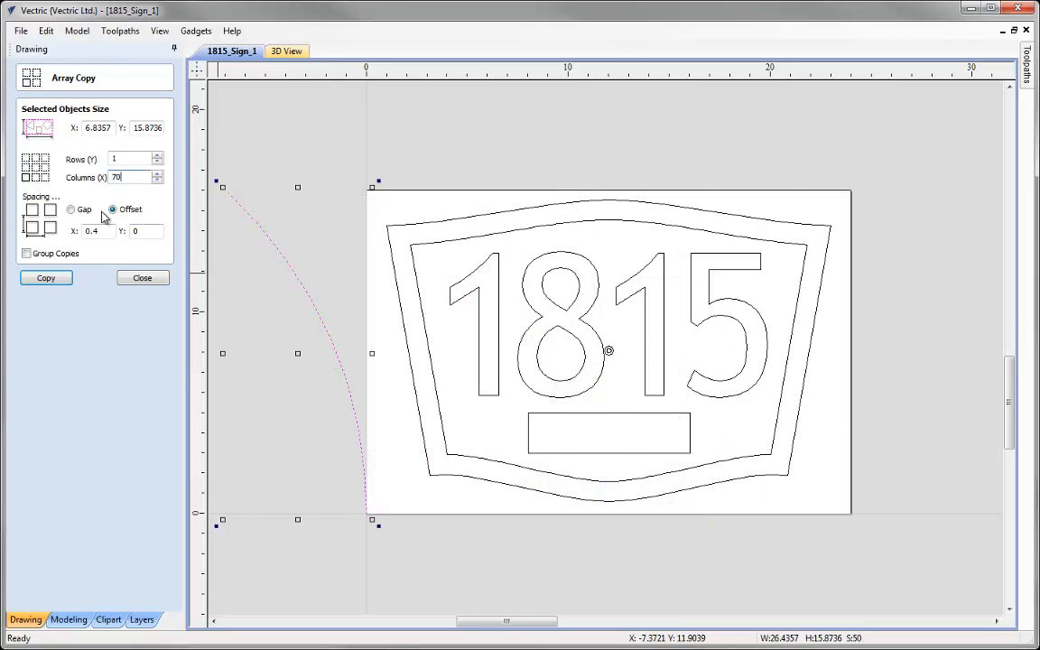
click(63, 284)
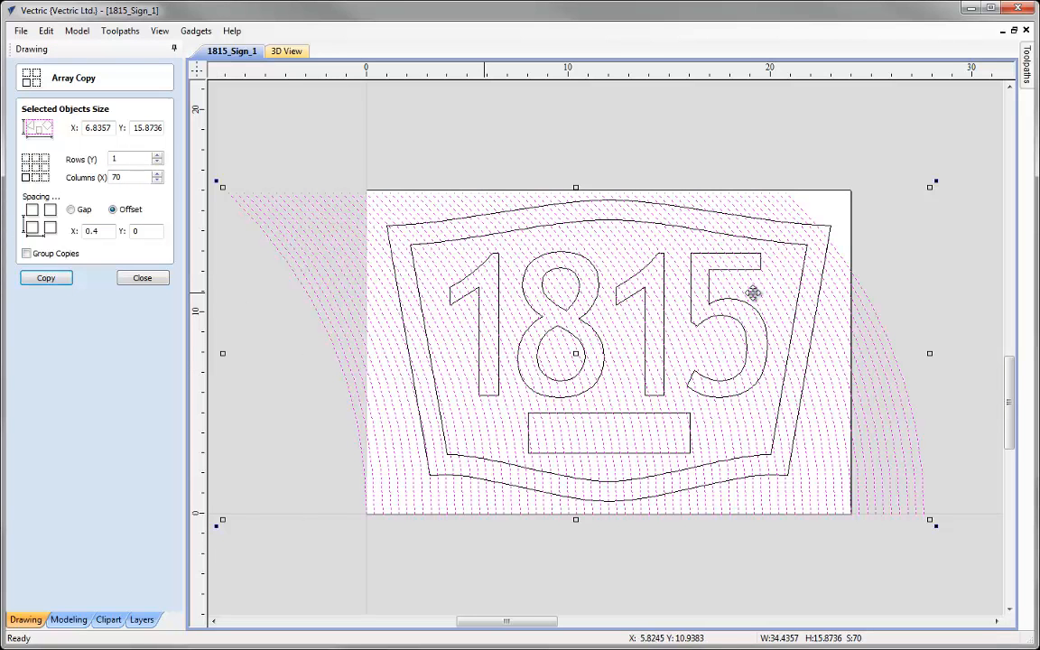
click(141, 278)
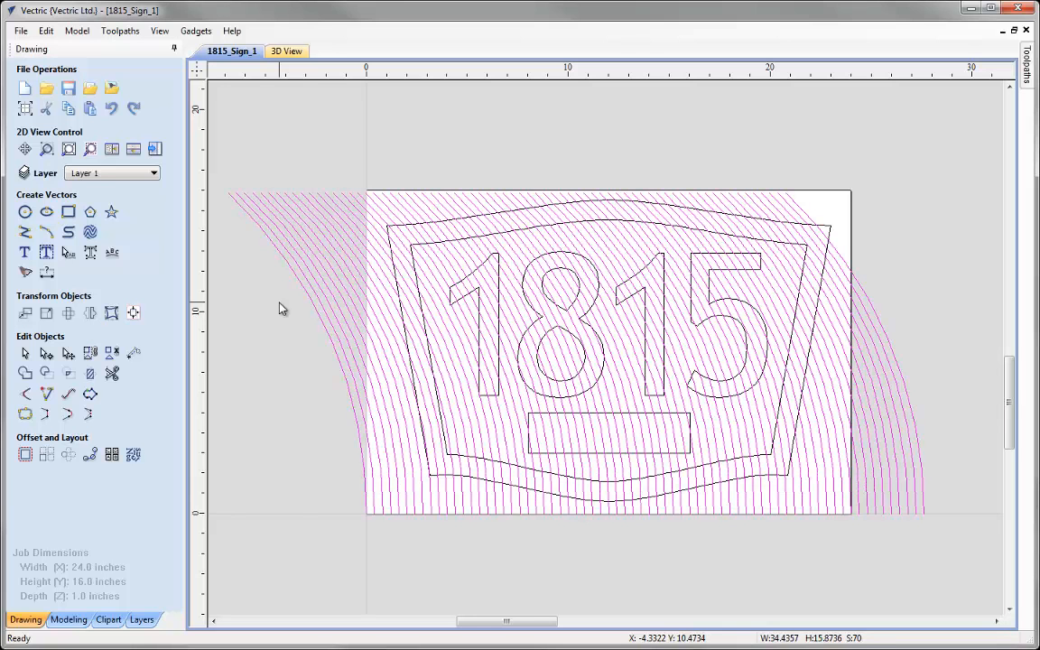
Mirror a copy of the grouped arcs horizontally about the job centre and select both arc sets.
key(ctrl+shift+h)
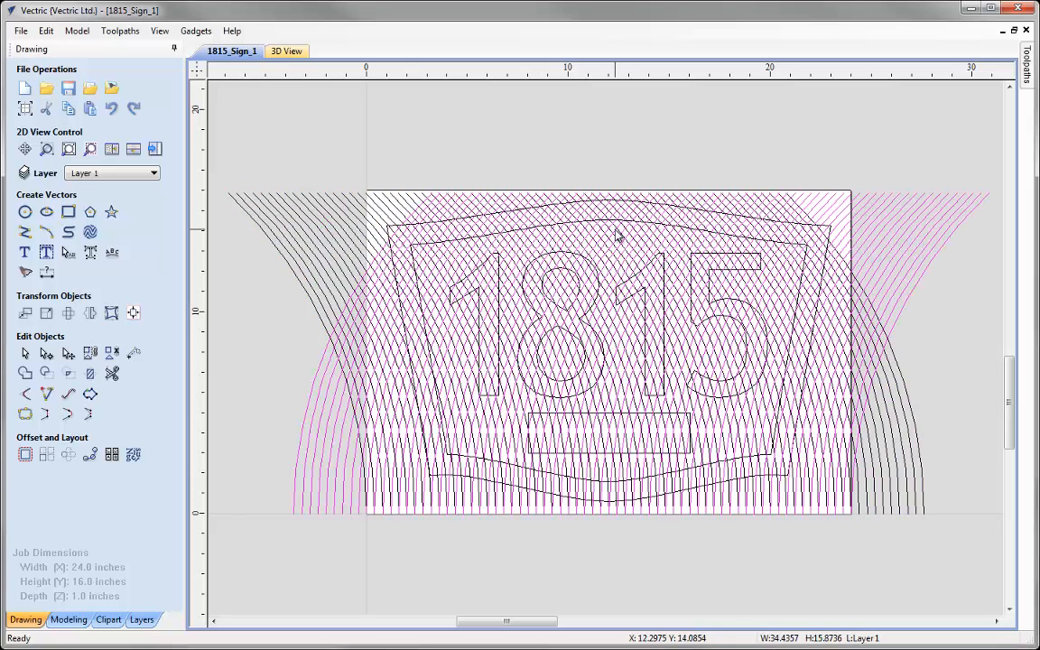
shift+click(361, 252)
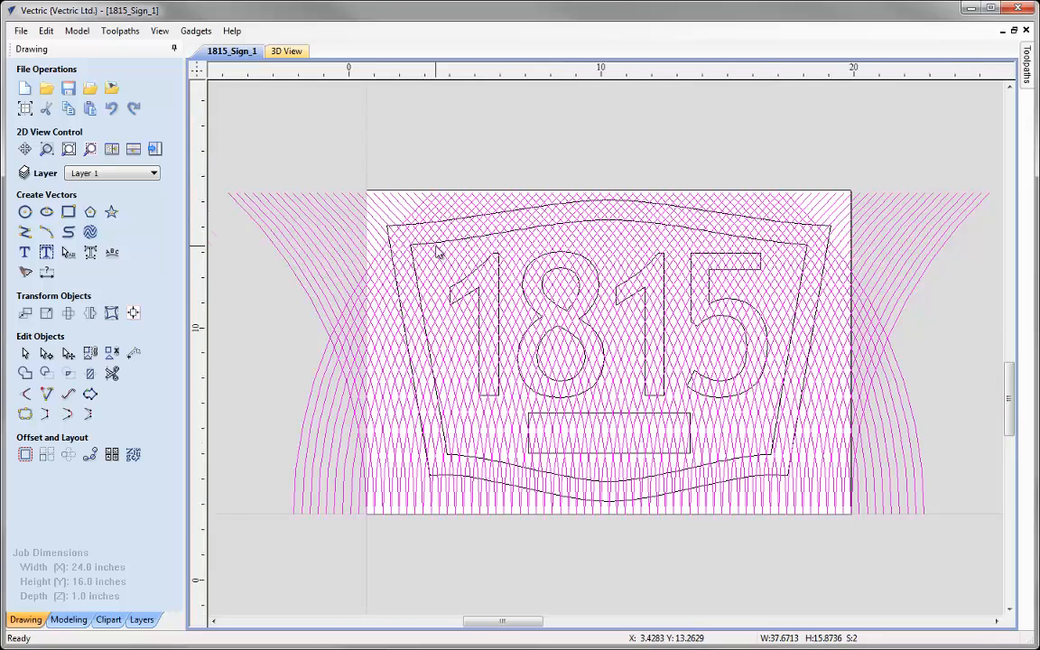
Trim both arc sets inside the boundary of the grouped inner border, 1815 text and rectangle using Clear inside boundary.
scroll(436, 252, up, 5)
shift+click(424, 233)
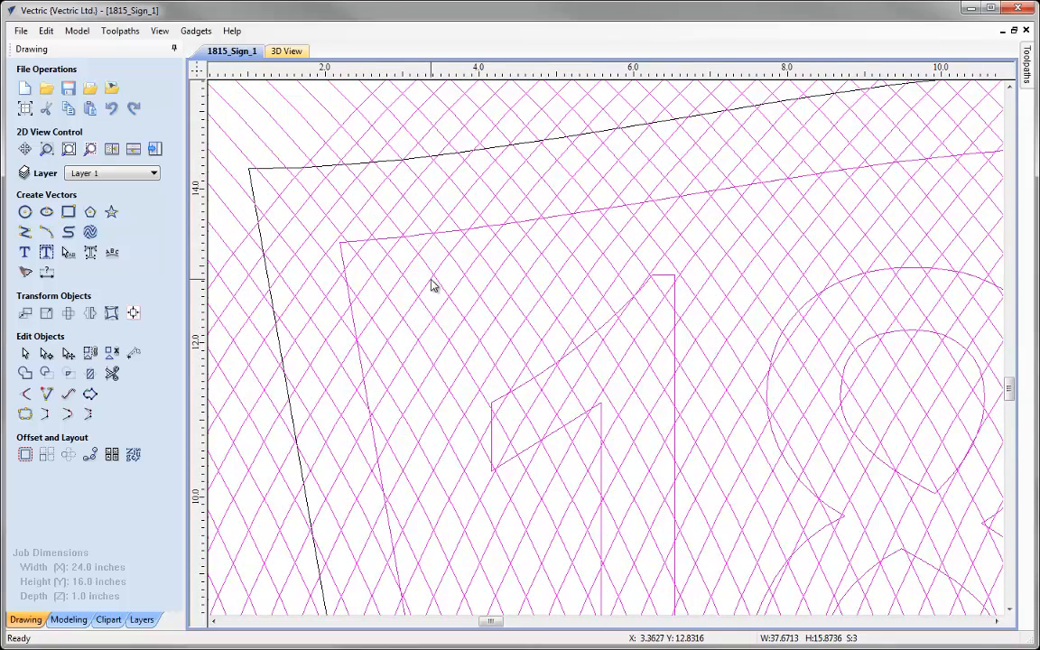
key(F6)
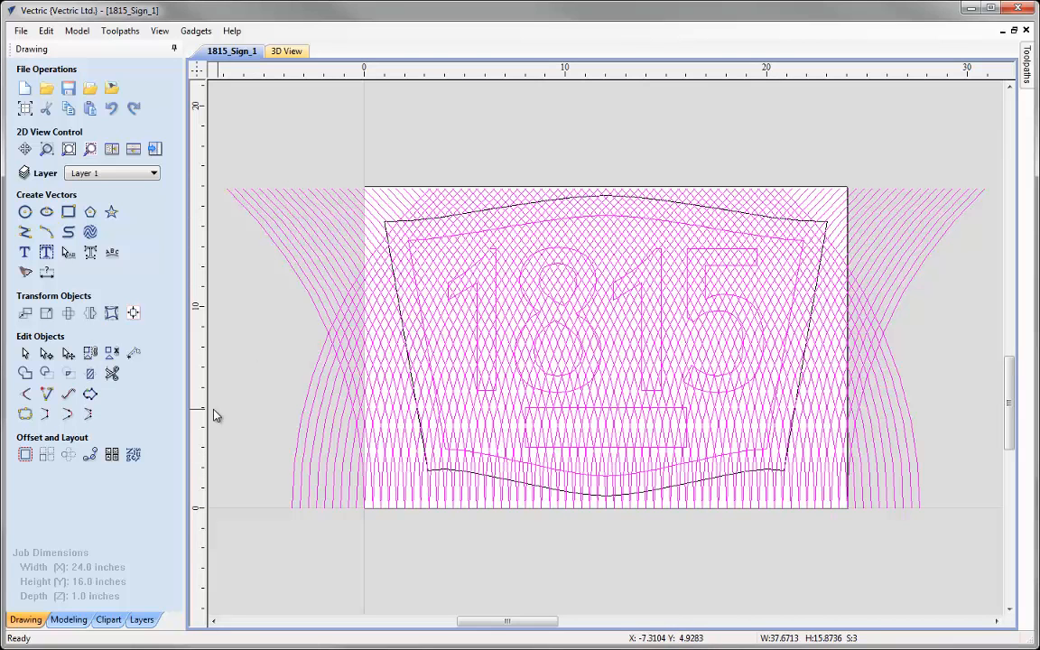
click(89, 375)
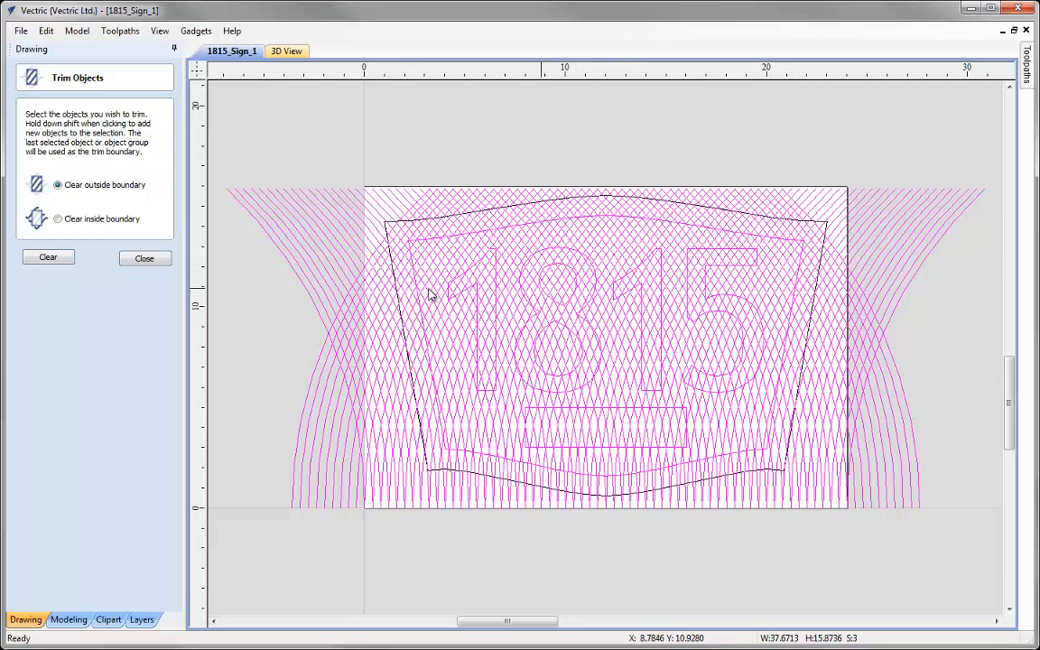
click(77, 222)
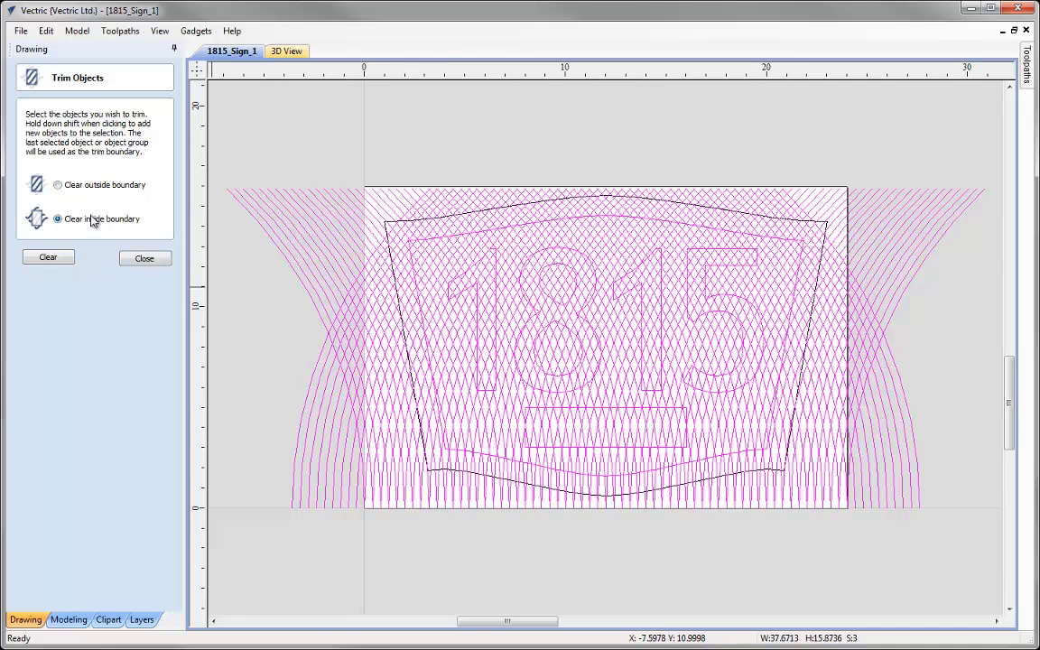
click(50, 258)
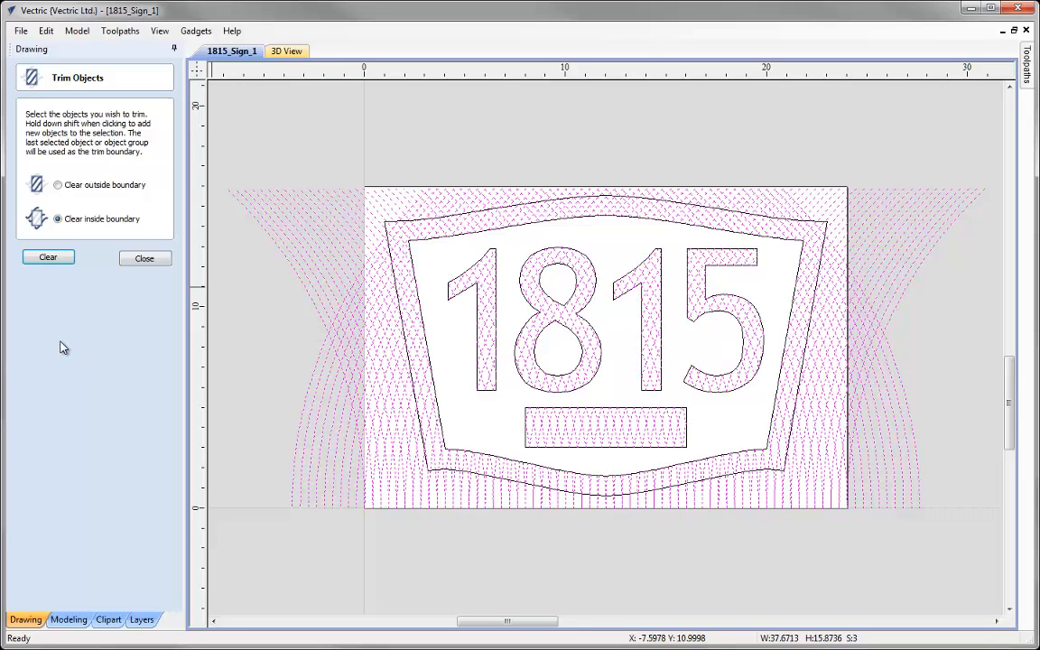
Undo the inside trim and trim both arc sets with Clear outside boundary, using the grouped border, text and rectangle as boundary.
key(ctrl+z)
click(58, 184)
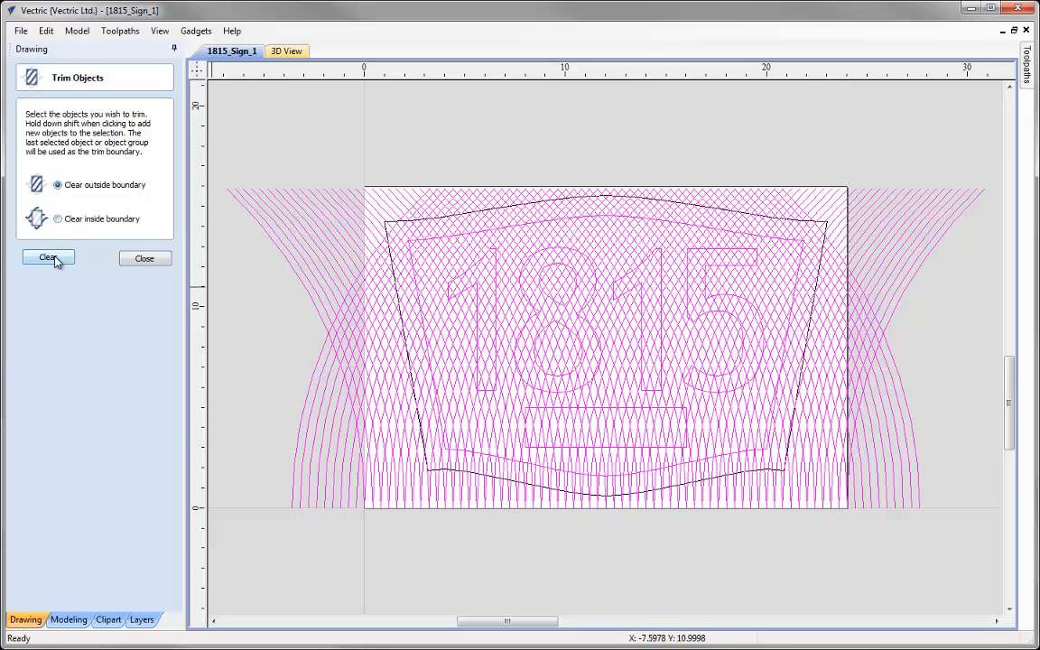
click(54, 258)
click(141, 260)
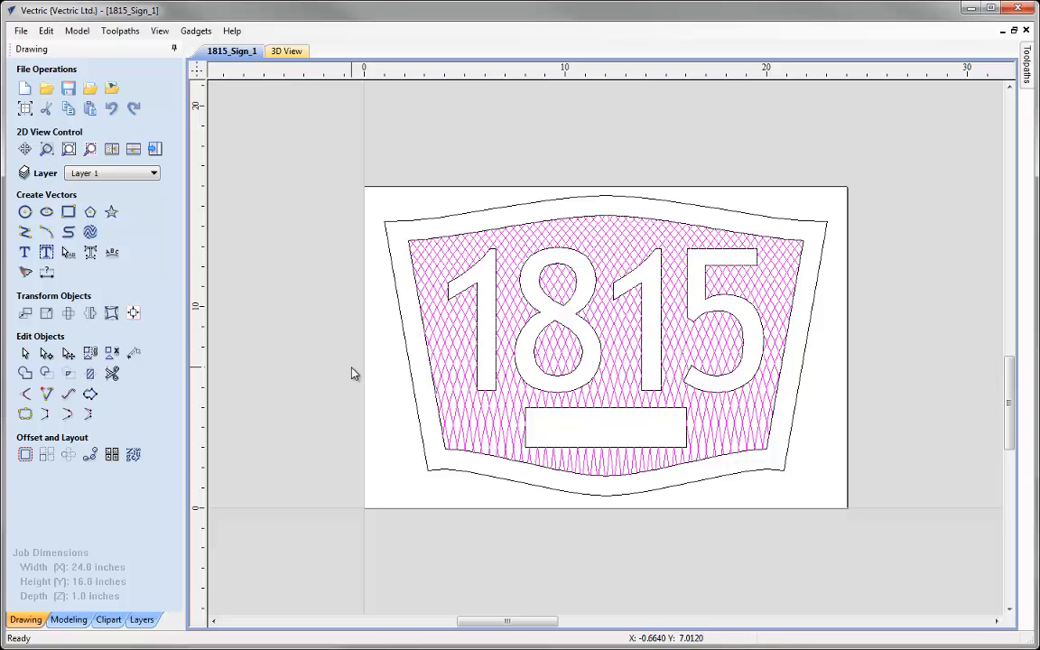
Move the trimmed arc pattern to a new layer named Hatch that is not visible.
click(353, 373)
click(439, 319)
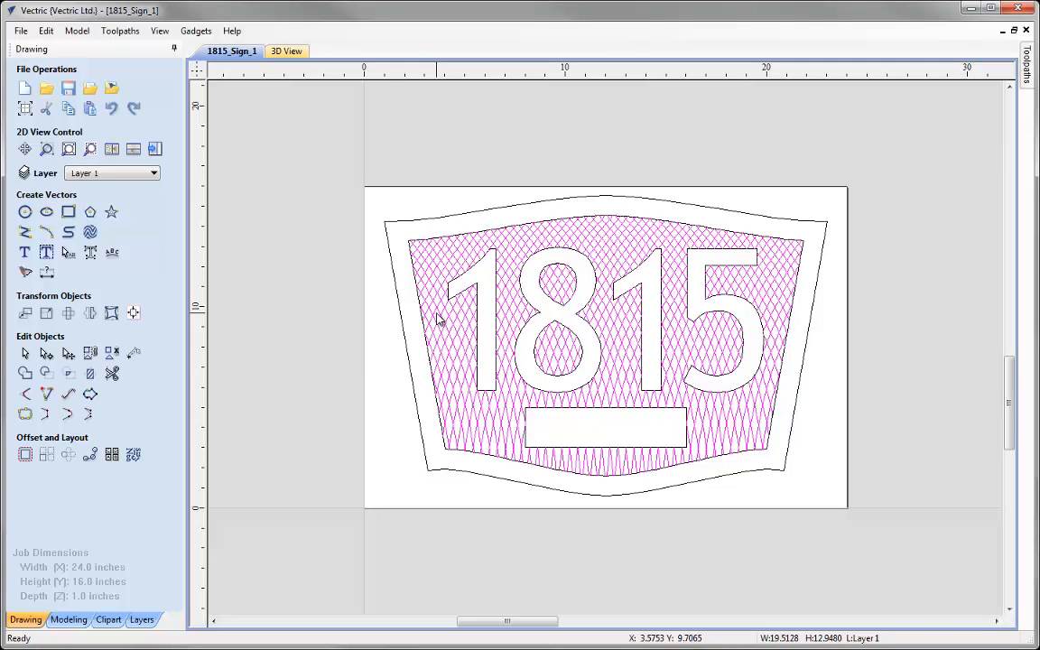
right_click(434, 255)
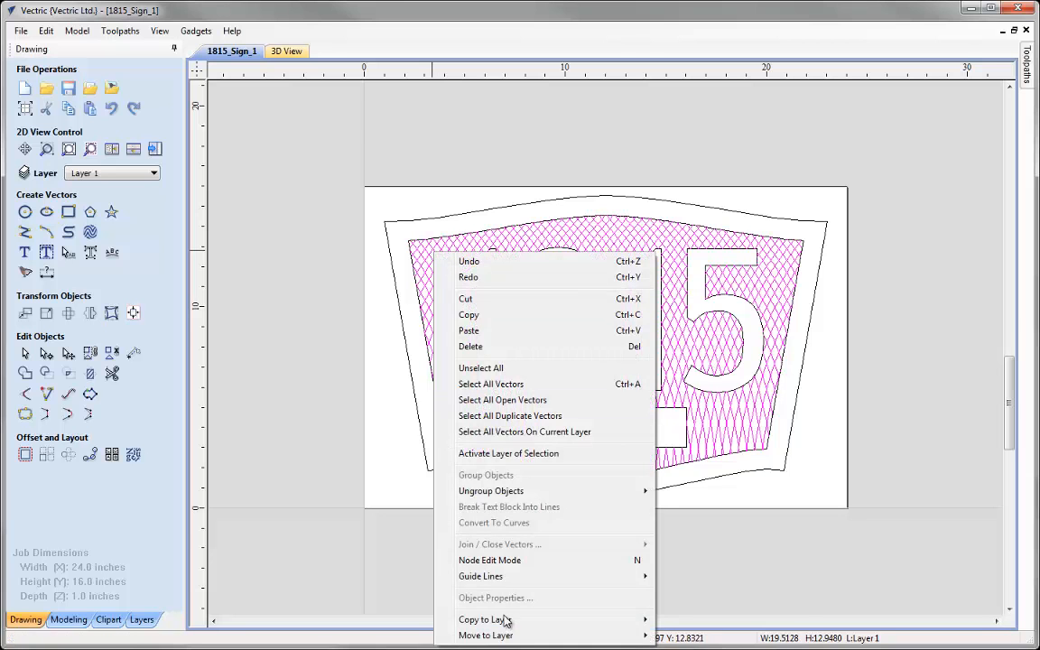
mouse_move(507, 637)
click(708, 636)
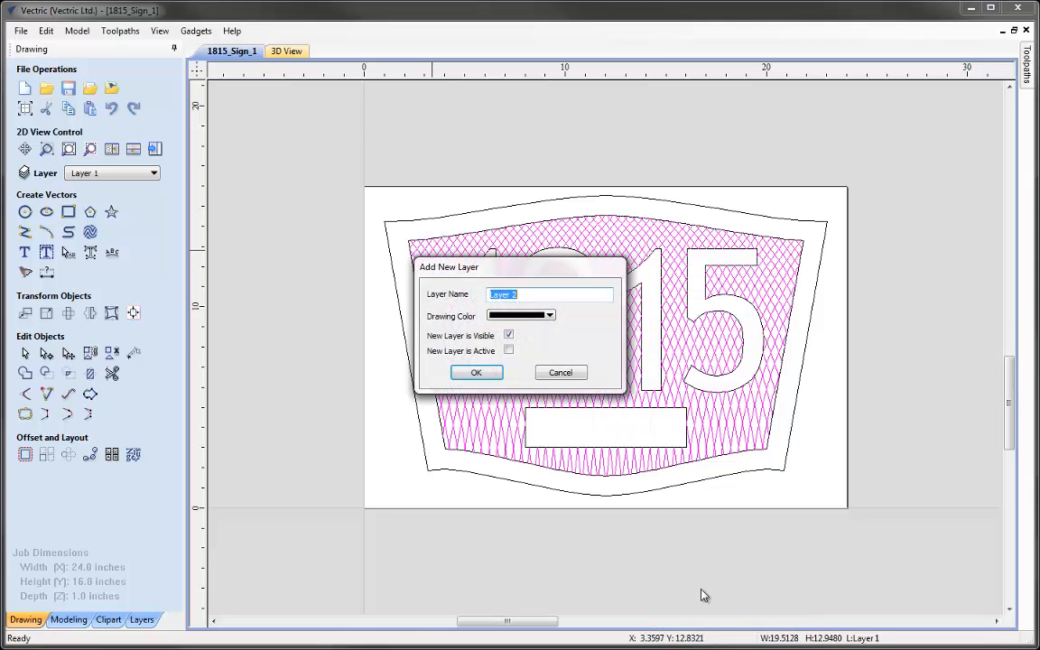
text(Hatch)
click(508, 335)
click(476, 372)
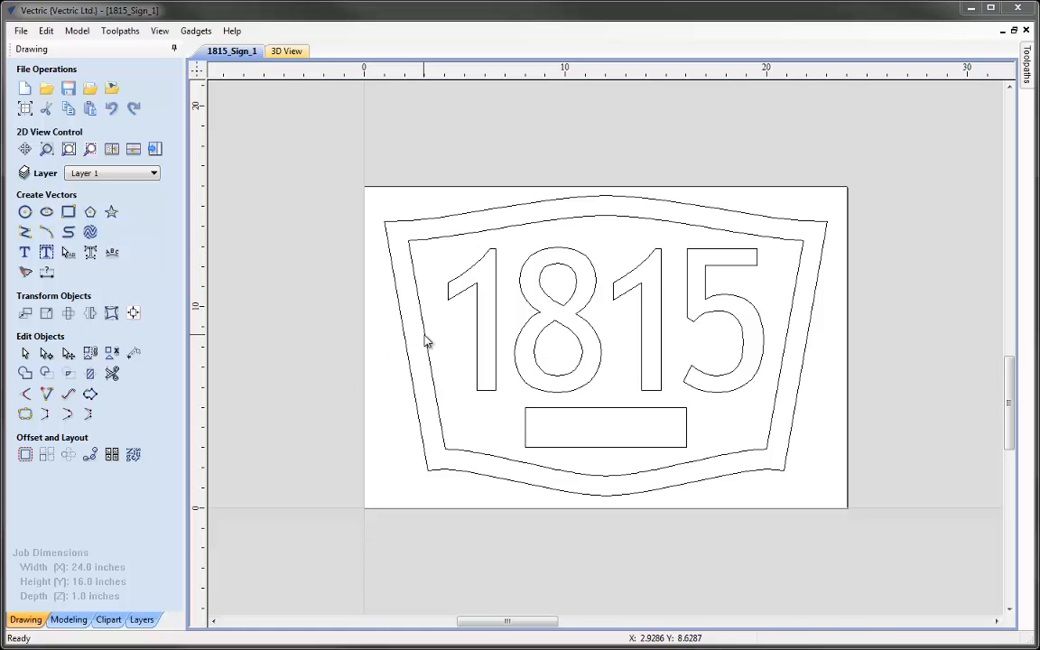
Ungroup the inner border, 1815 text and rectangle, and select only the inner border and the text.
click(428, 397)
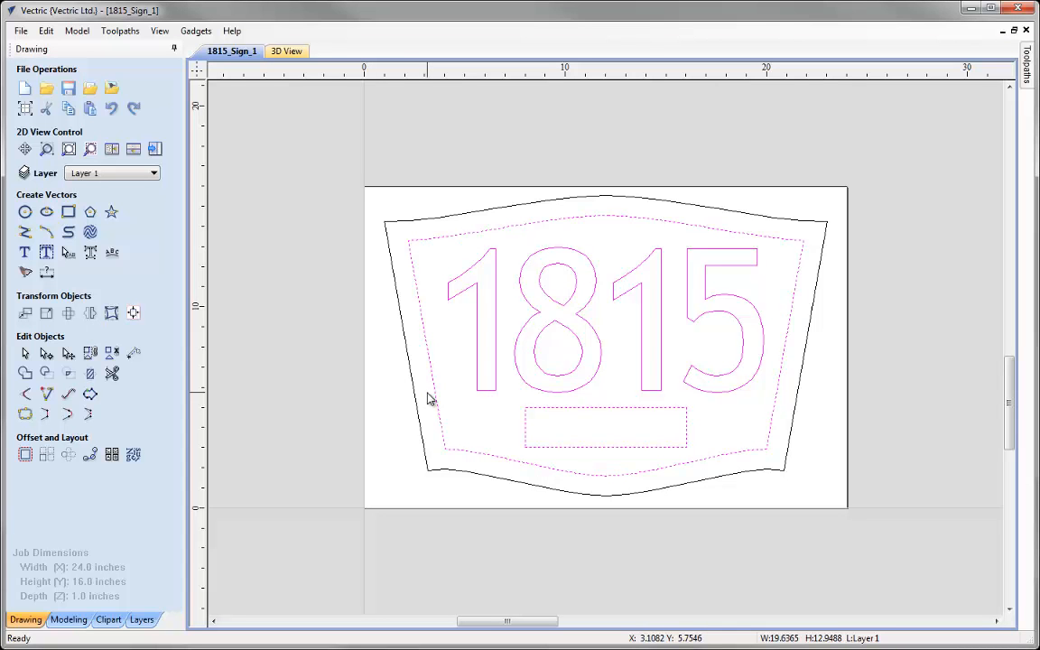
click(440, 407)
click(440, 407)
shift+click(479, 380)
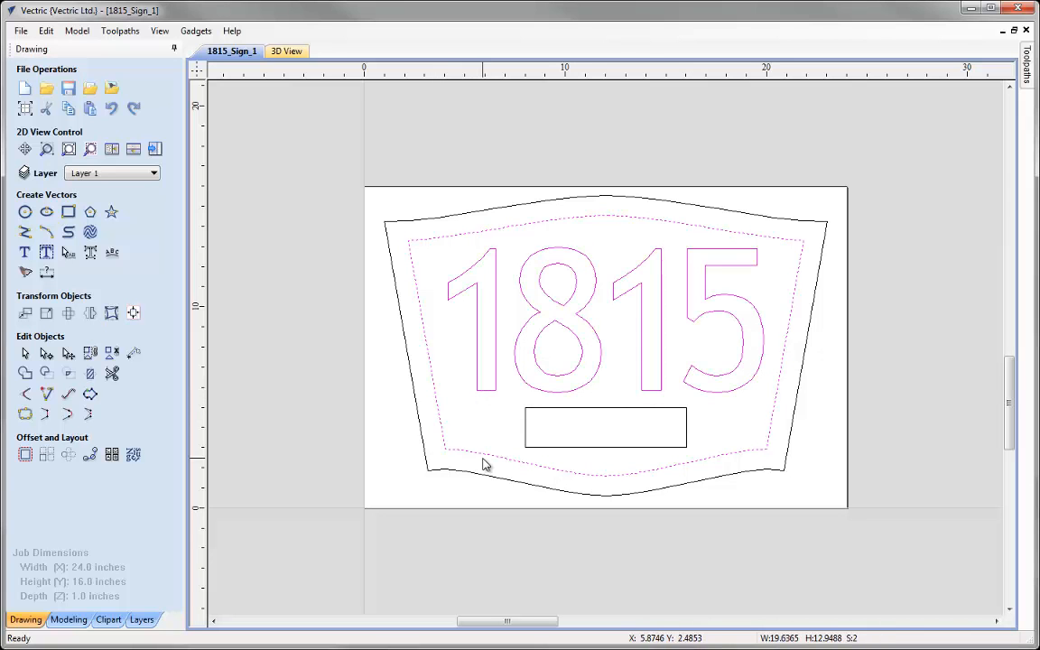
Offset the inner border and 1815 text inwards by 0.15 inches with sharp offset corners, keeping the originals.
click(25, 454)
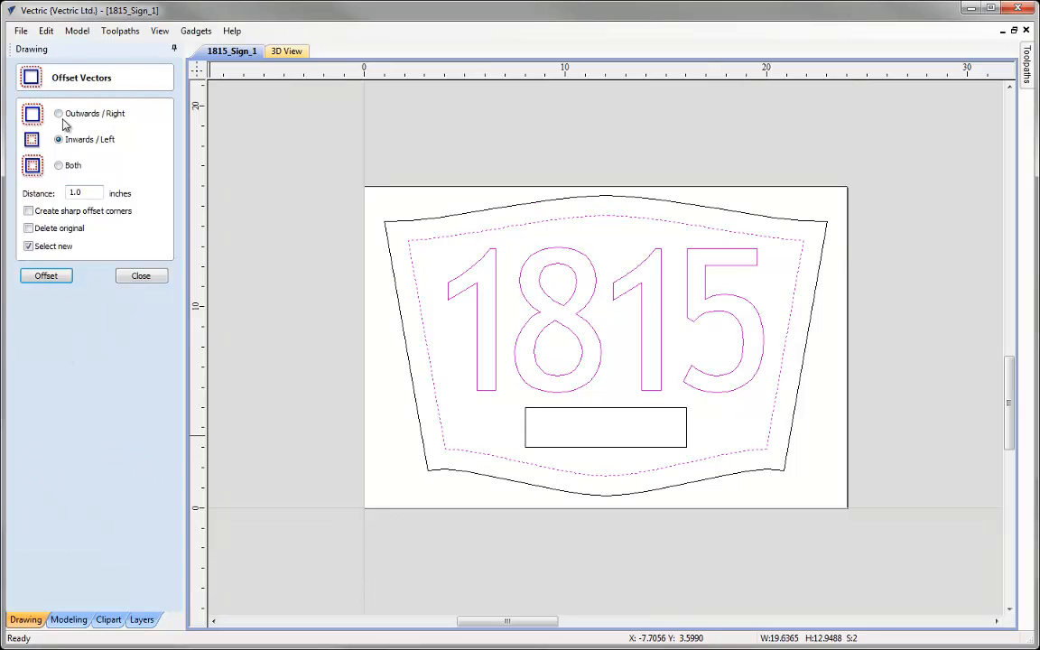
drag(83, 194, 57, 196)
text(0.15)
click(28, 210)
click(56, 278)
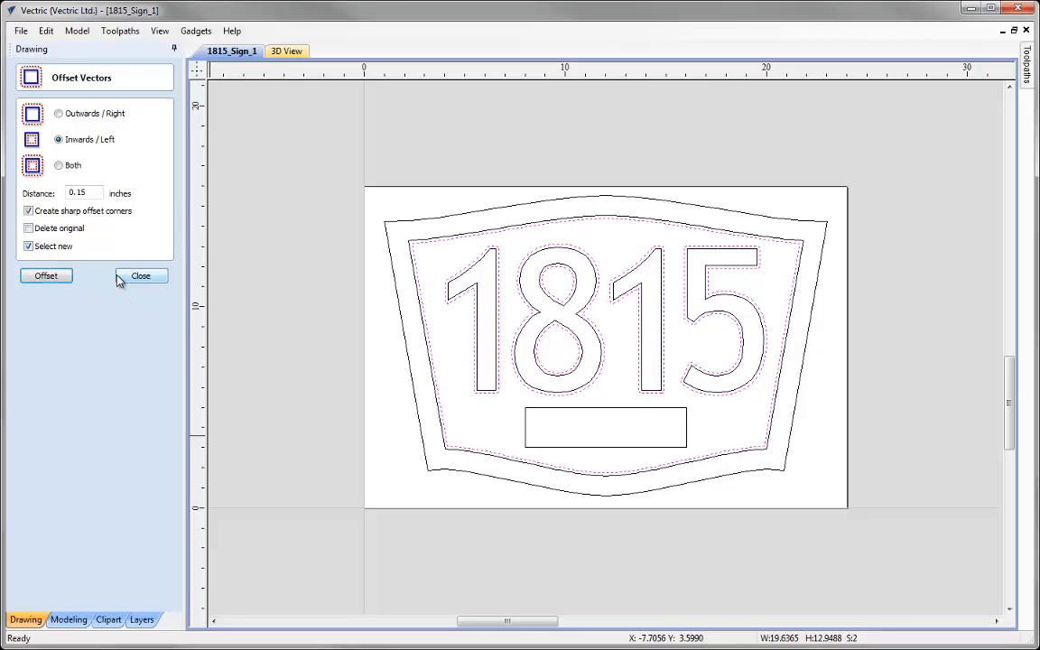
click(127, 276)
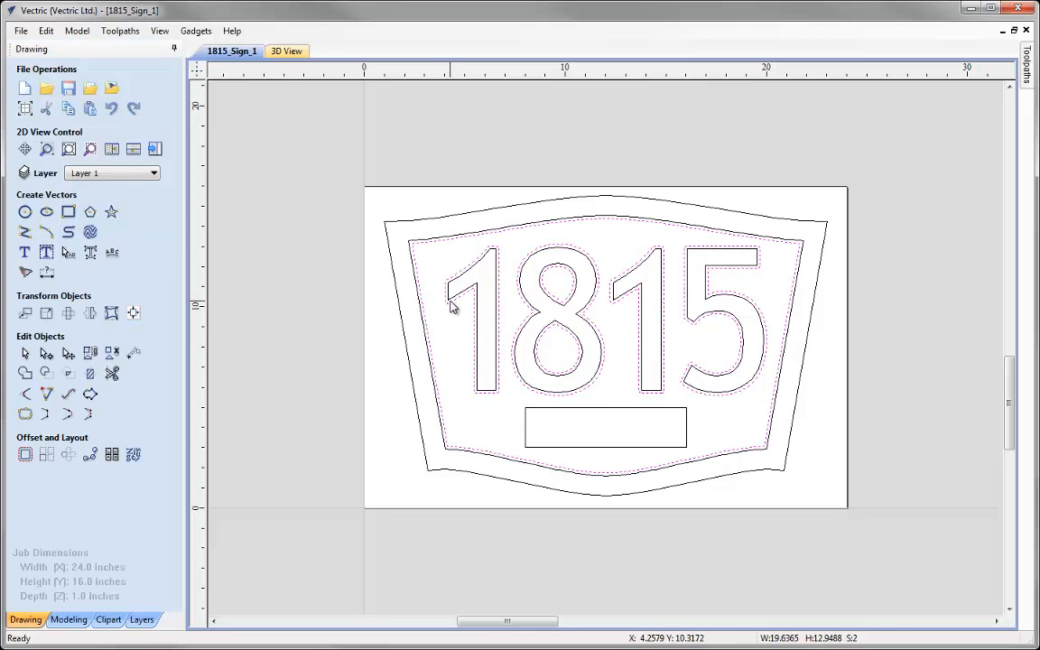
Group the new offset vectors of the border and digits, and delete the original inner border.
click(452, 307)
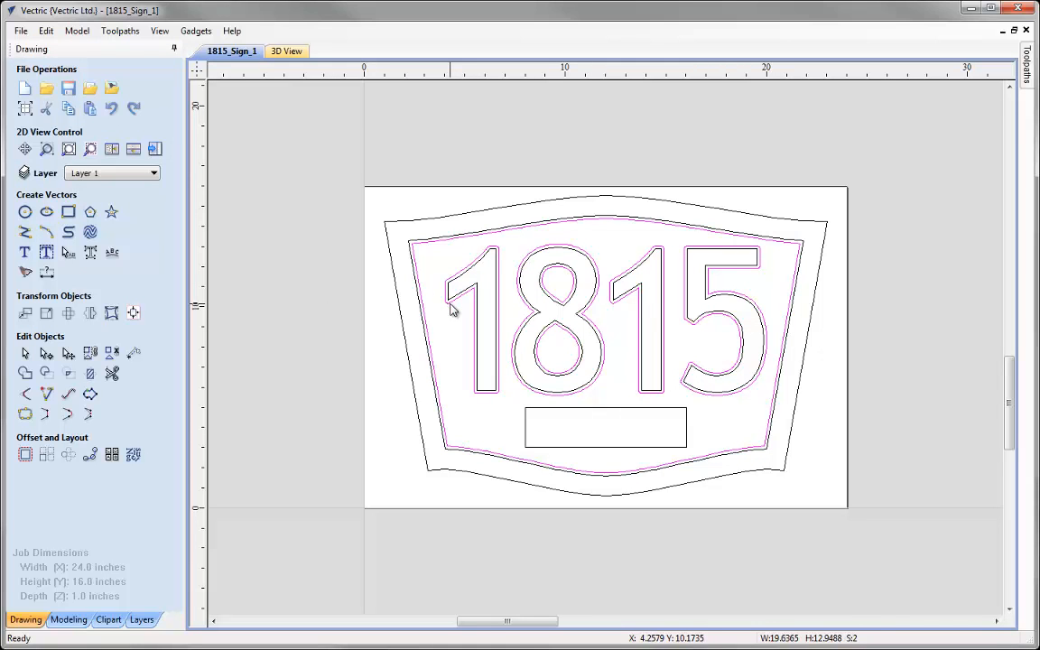
click(423, 246)
click(408, 246)
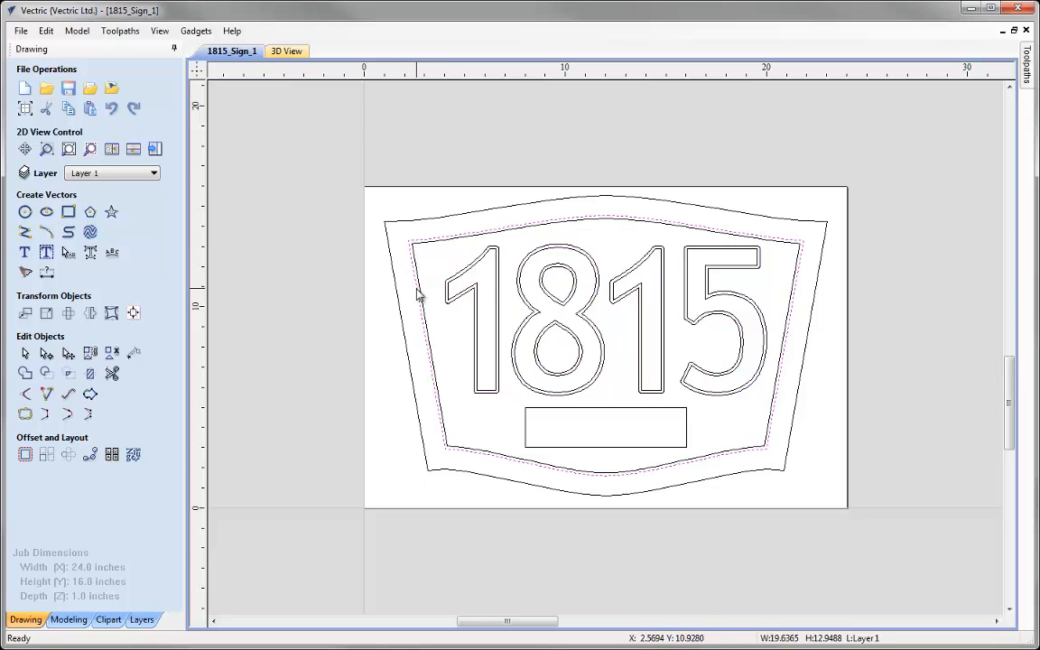
Offset the original 1815 text inwards by 0.125 inches with sharp corners, deleting the original text.
click(463, 301)
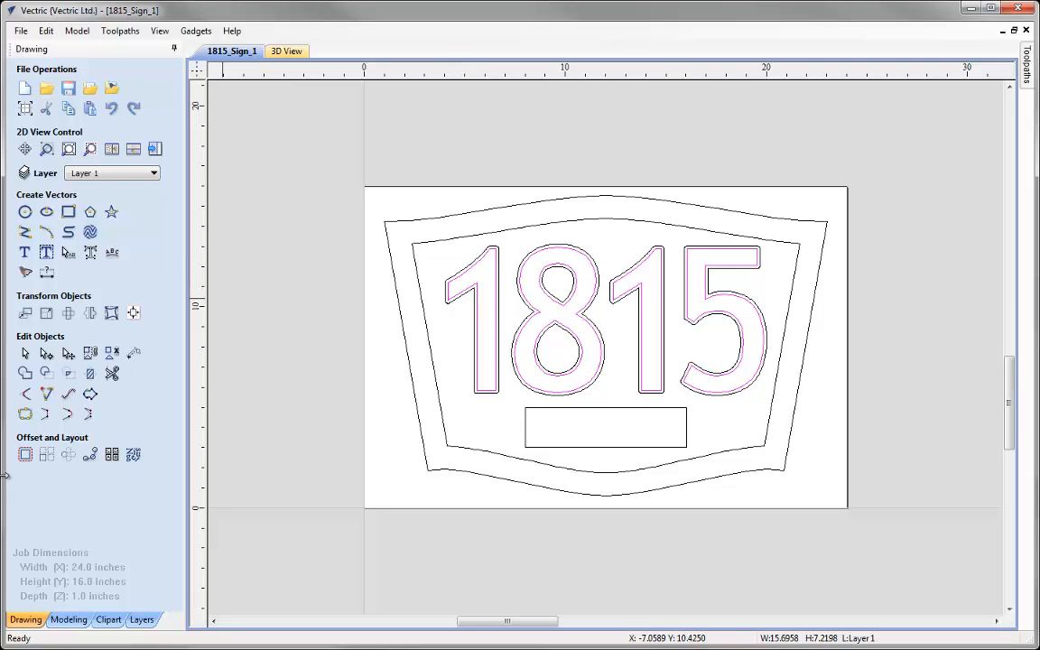
click(26, 454)
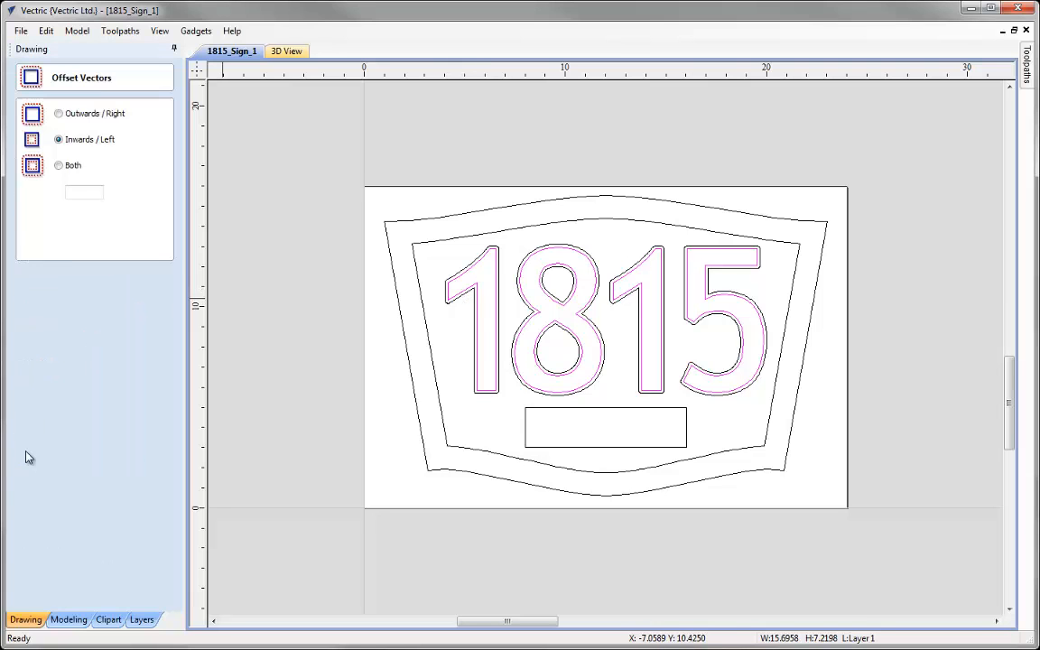
double_click(77, 192)
text(0.125)
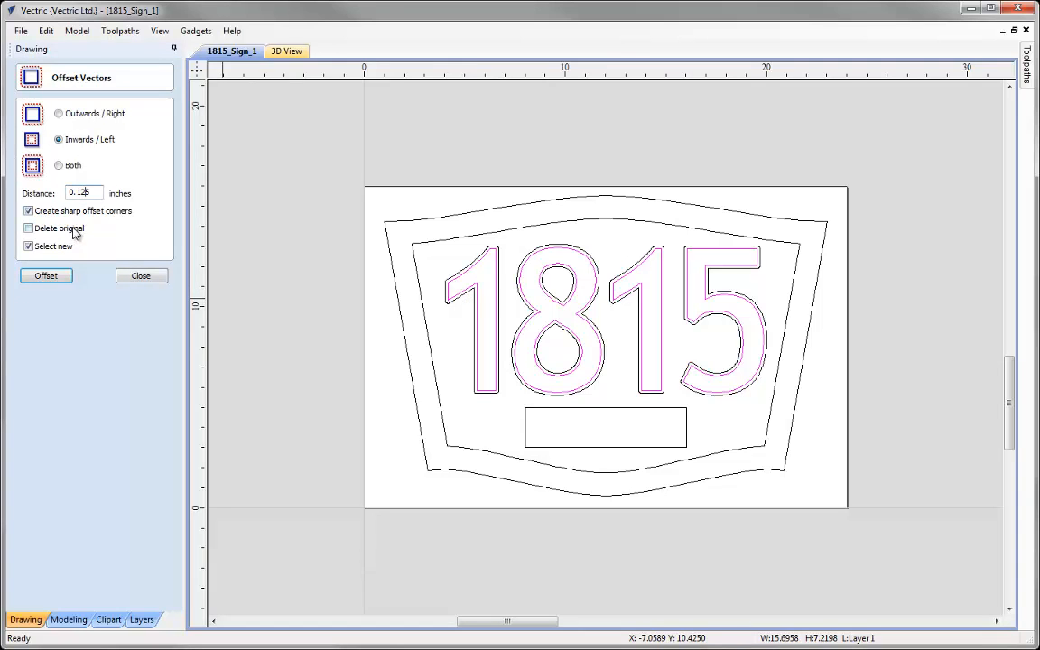
click(29, 227)
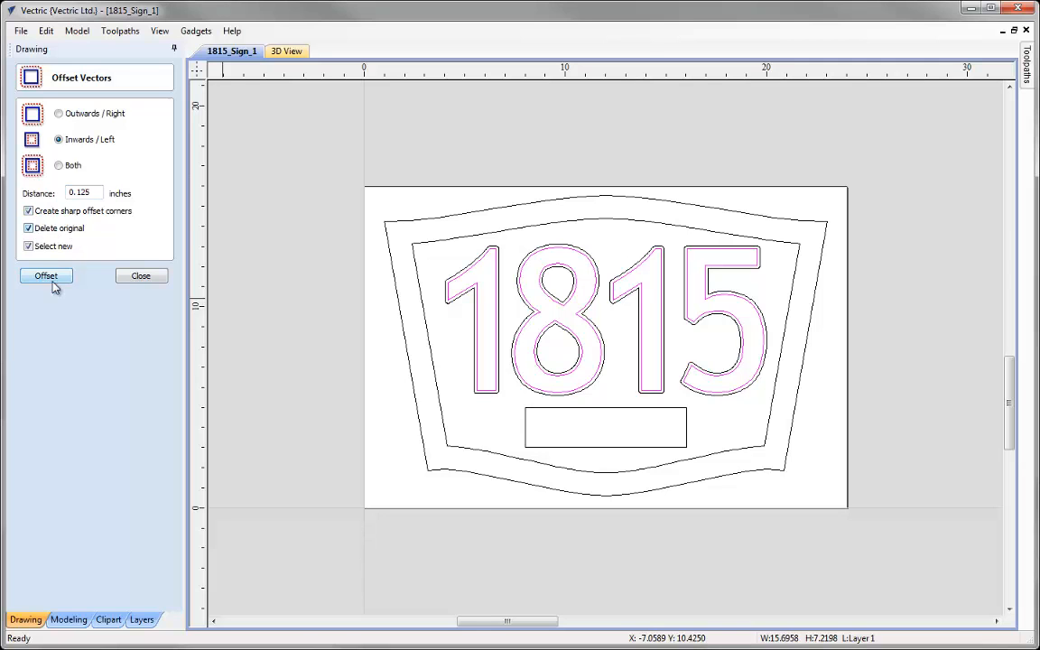
click(48, 277)
click(139, 275)
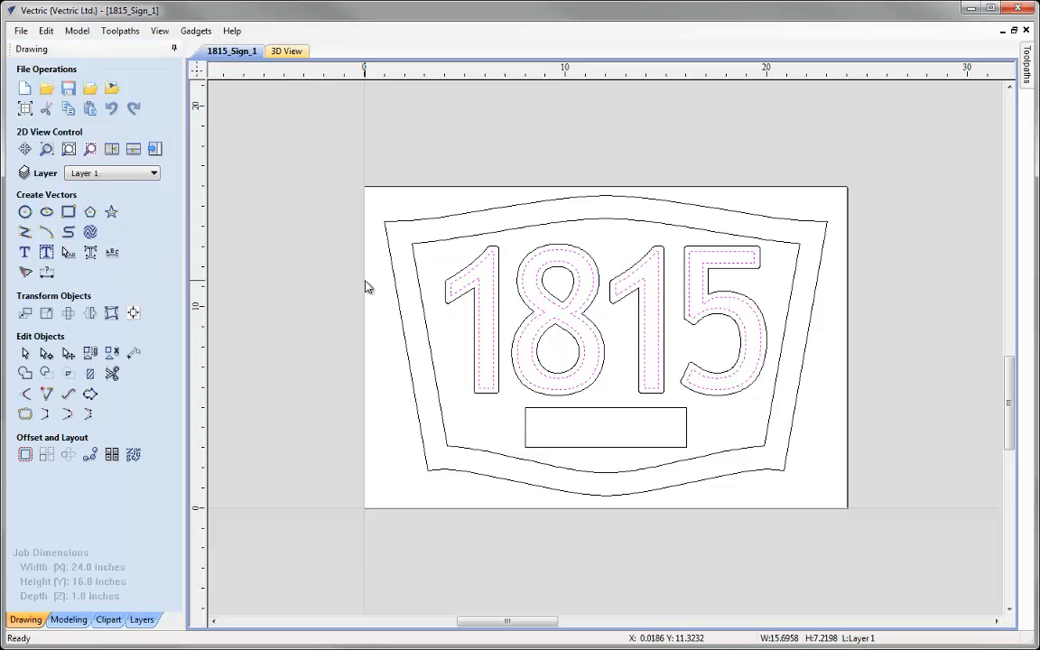
click(365, 286)
click(355, 286)
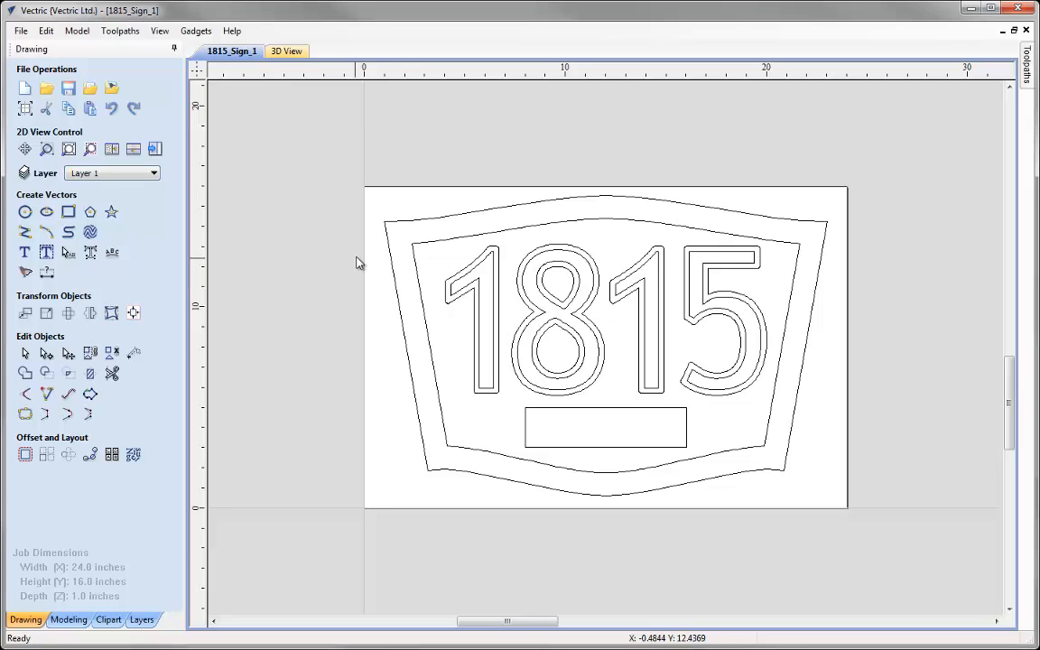
Move the inset 1815 digit outlines to a new layer named VCarve Text that is not visible.
click(484, 263)
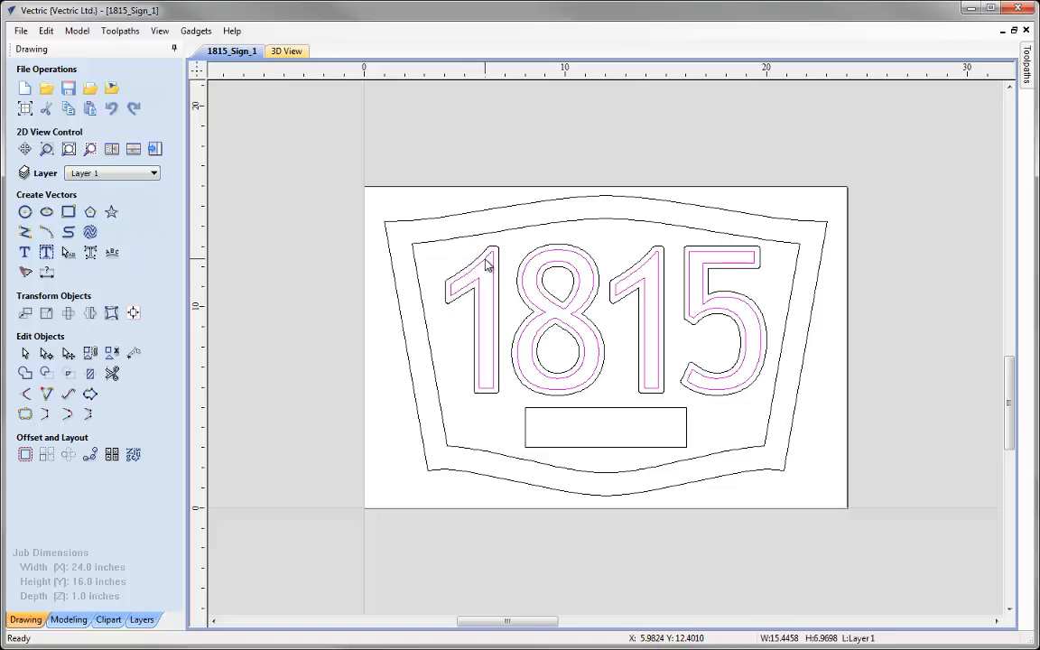
right_click(485, 263)
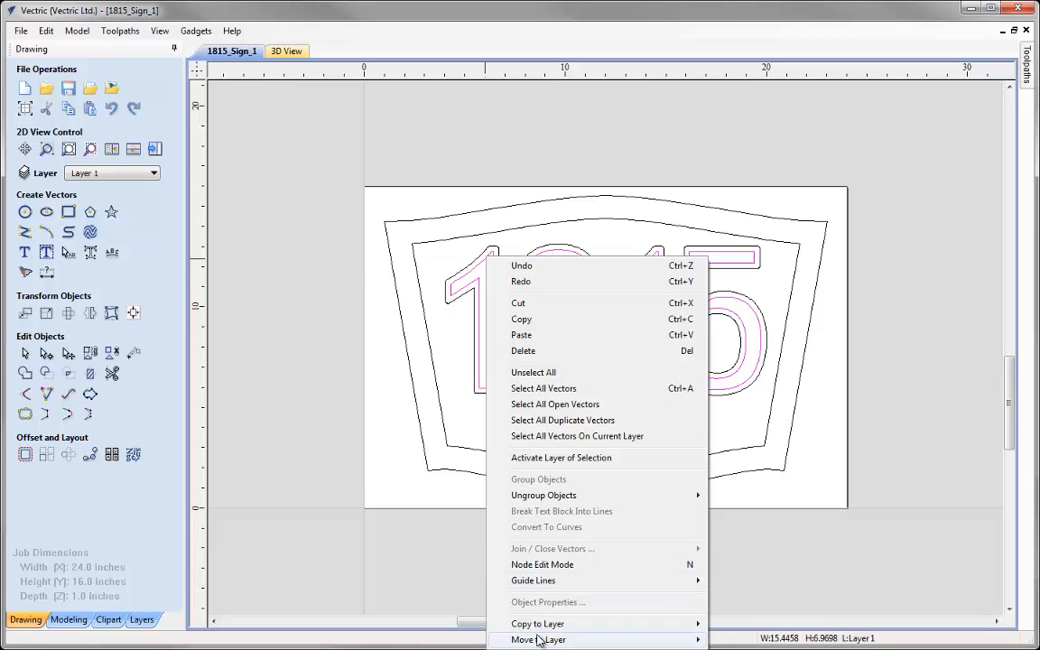
mouse_move(649, 638)
click(740, 639)
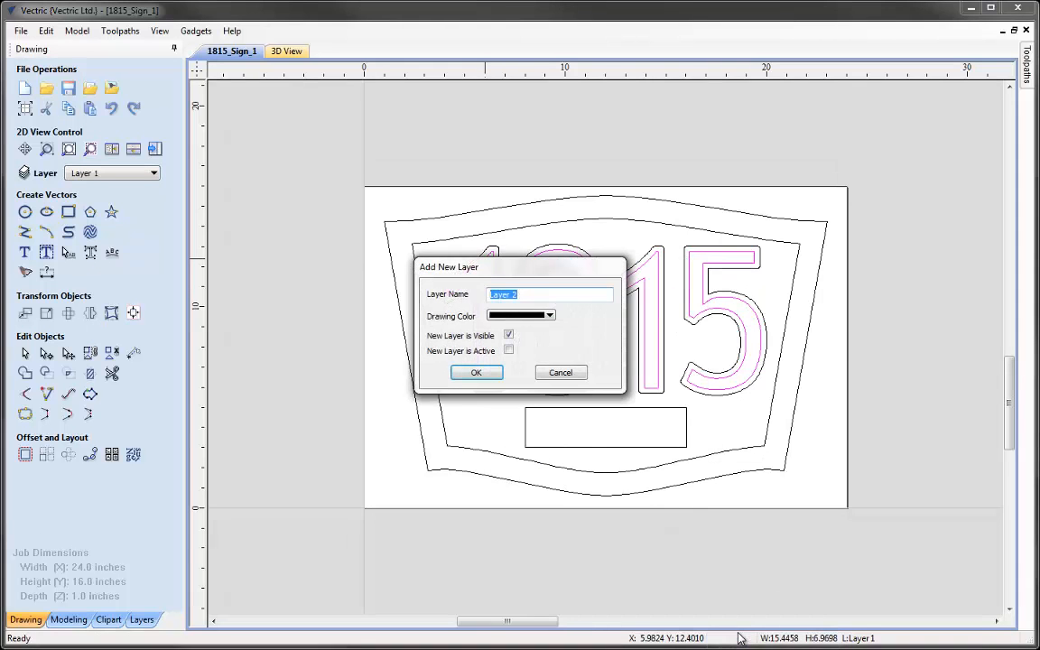
text(VCarve Text)
click(508, 334)
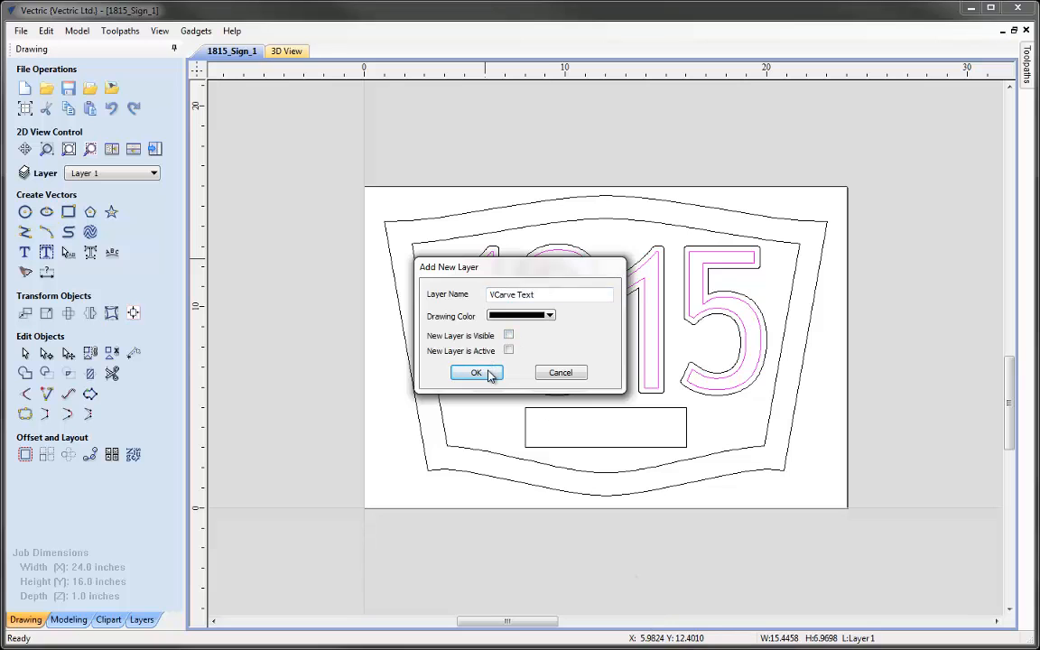
click(475, 373)
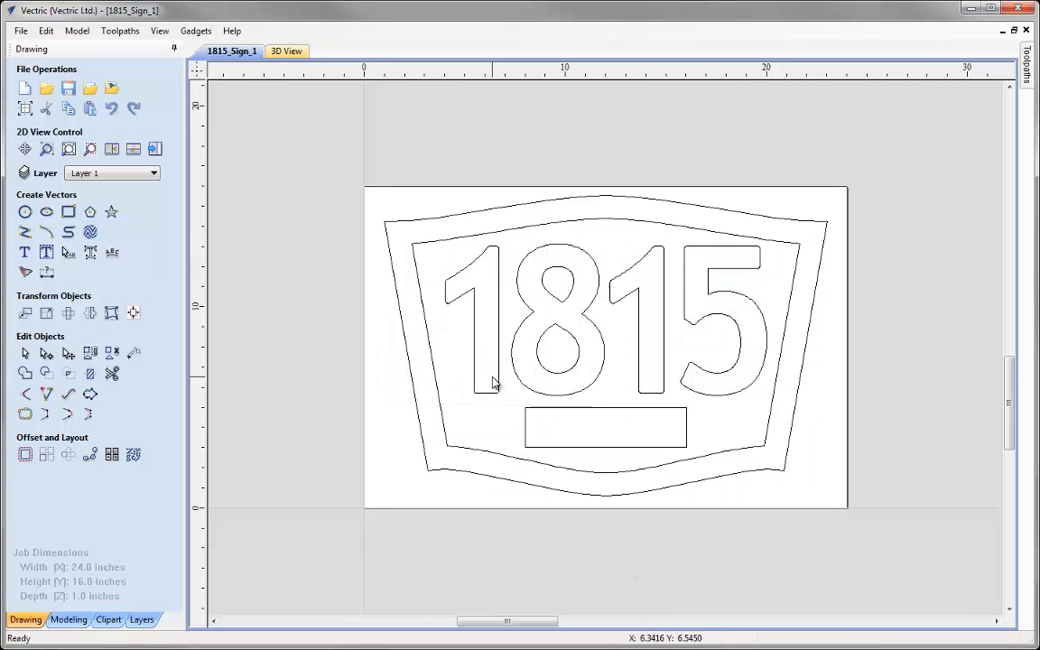
Move the grouped inner border and outer digit outlines to a new, non-visible layer named VProfile.
click(466, 271)
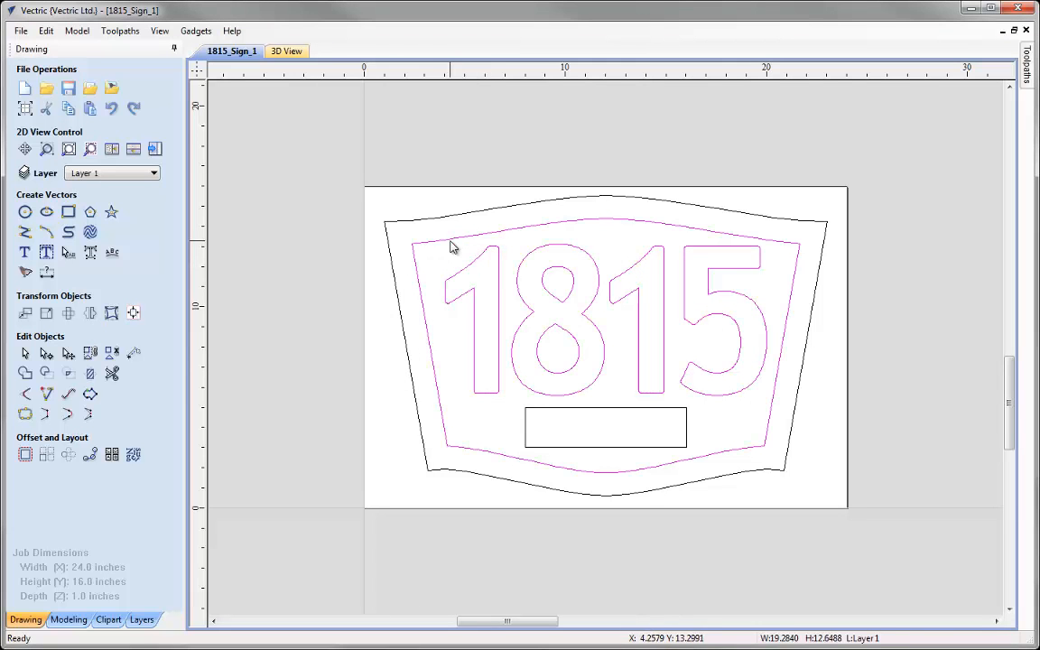
right_click(430, 205)
mouse_move(478, 587)
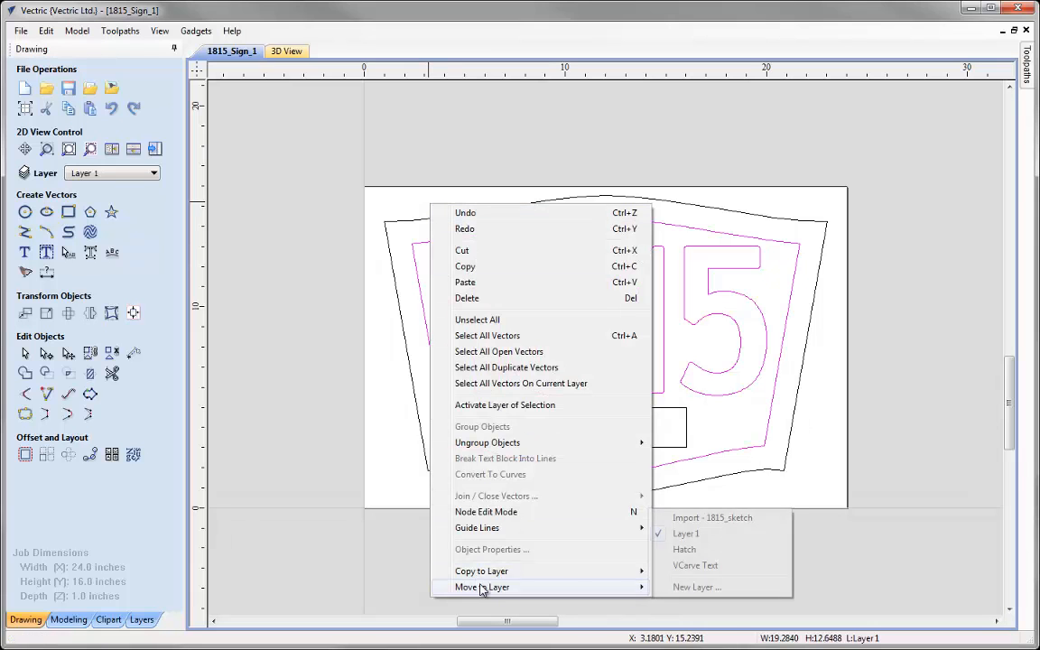
click(695, 587)
text(VProfile)
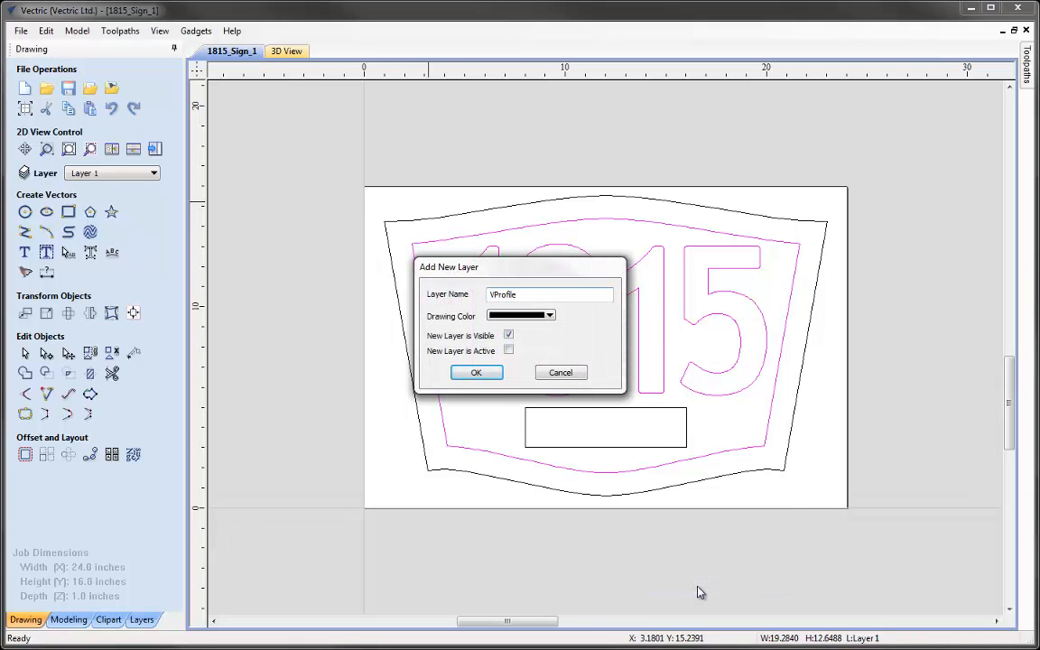
click(508, 335)
click(476, 372)
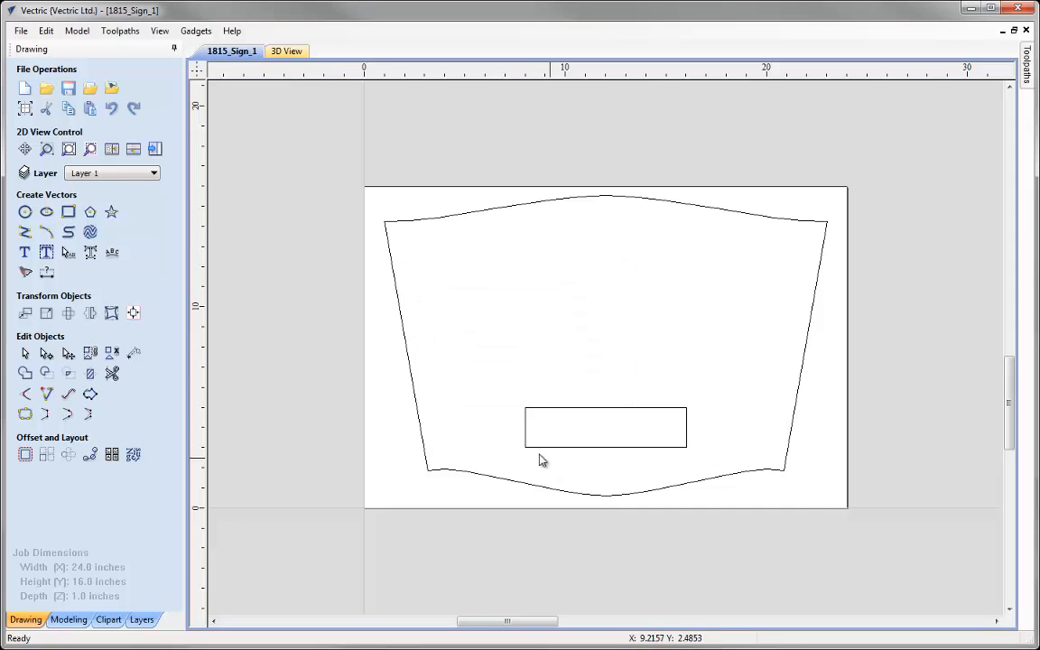
Move the rectangle to a new layer named Pocket that is not visible.
click(531, 408)
right_click(519, 270)
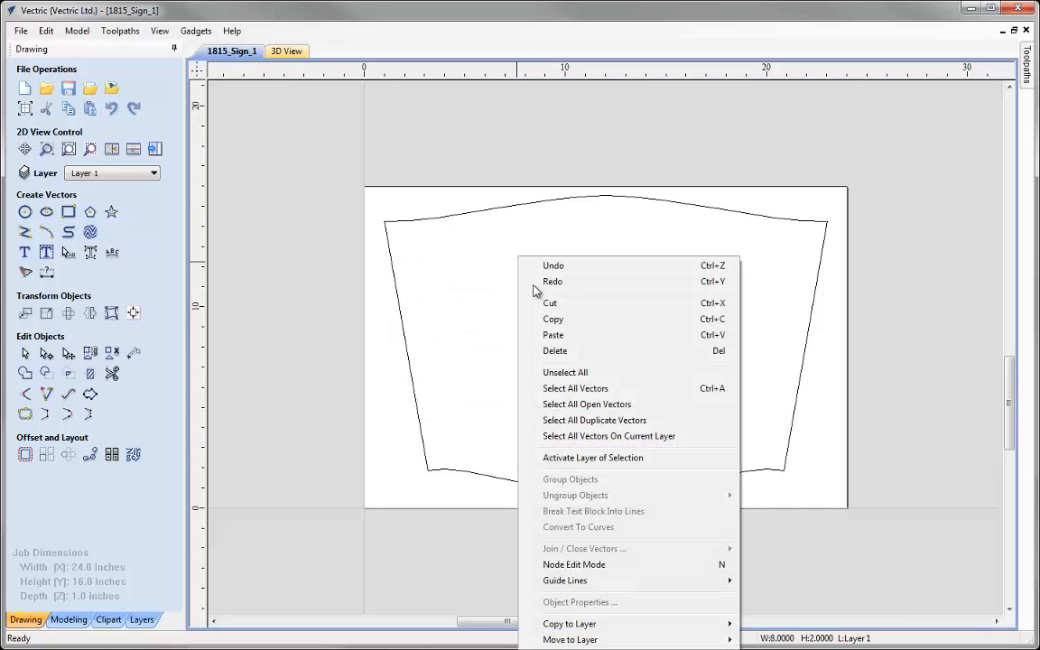
mouse_move(532, 637)
click(768, 639)
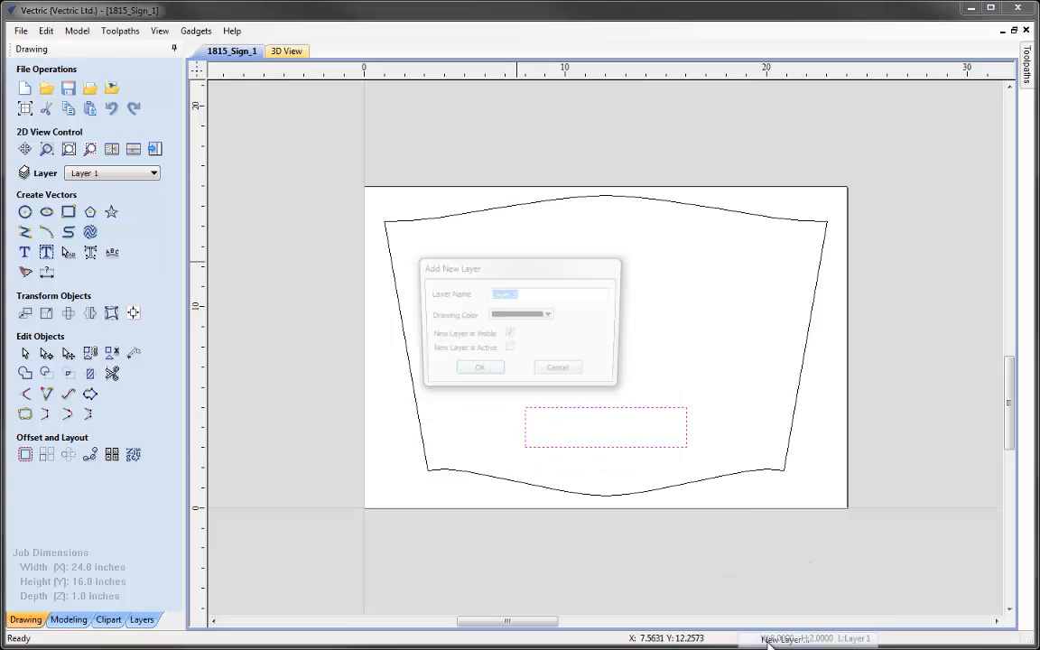
text(Pocket)
click(478, 372)
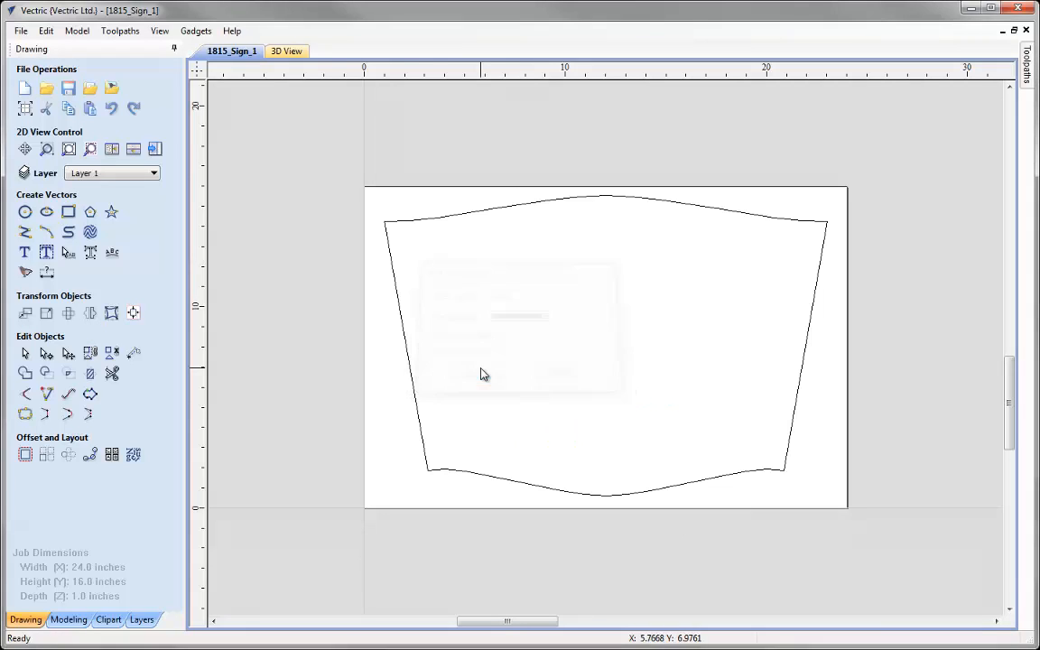
Rename Layer 1, which holds the outer border, as Cutout Profile and hide that layer.
click(400, 222)
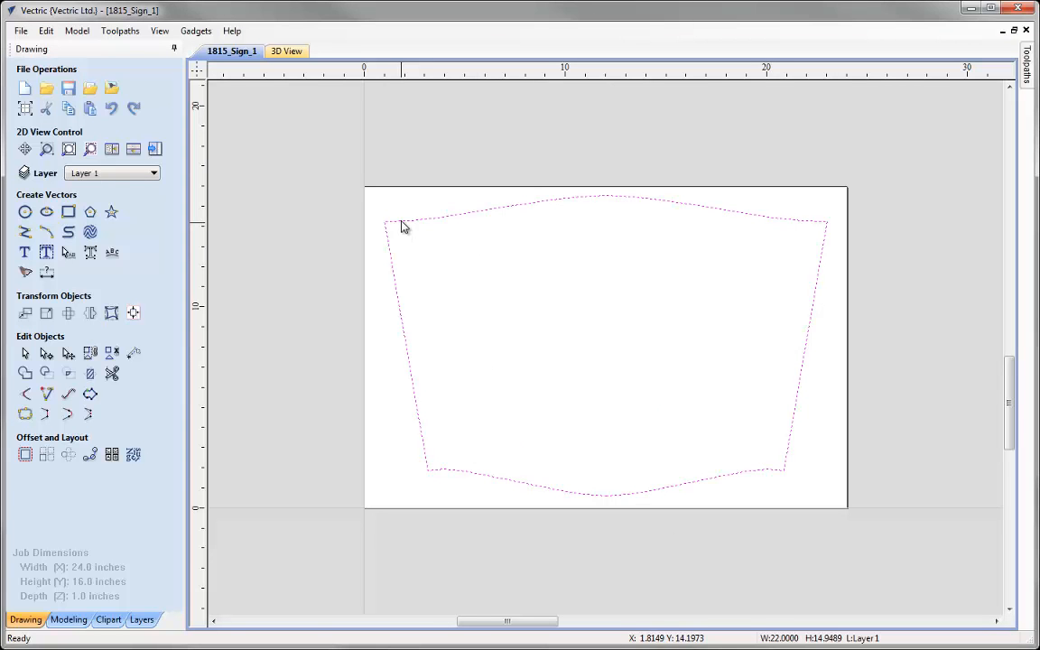
click(153, 173)
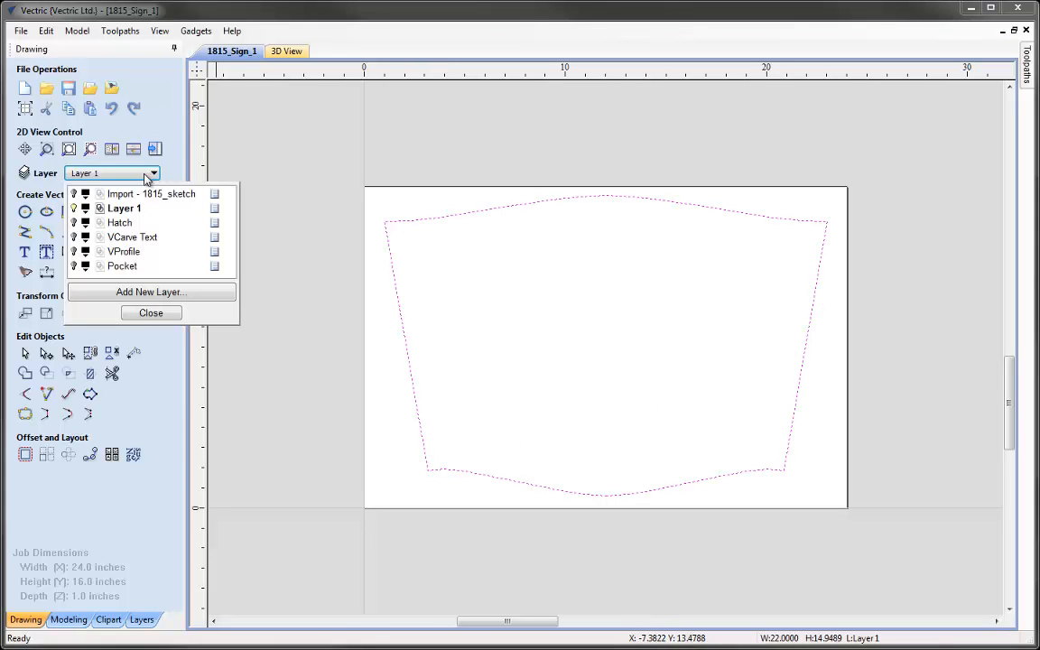
right_click(213, 208)
click(259, 333)
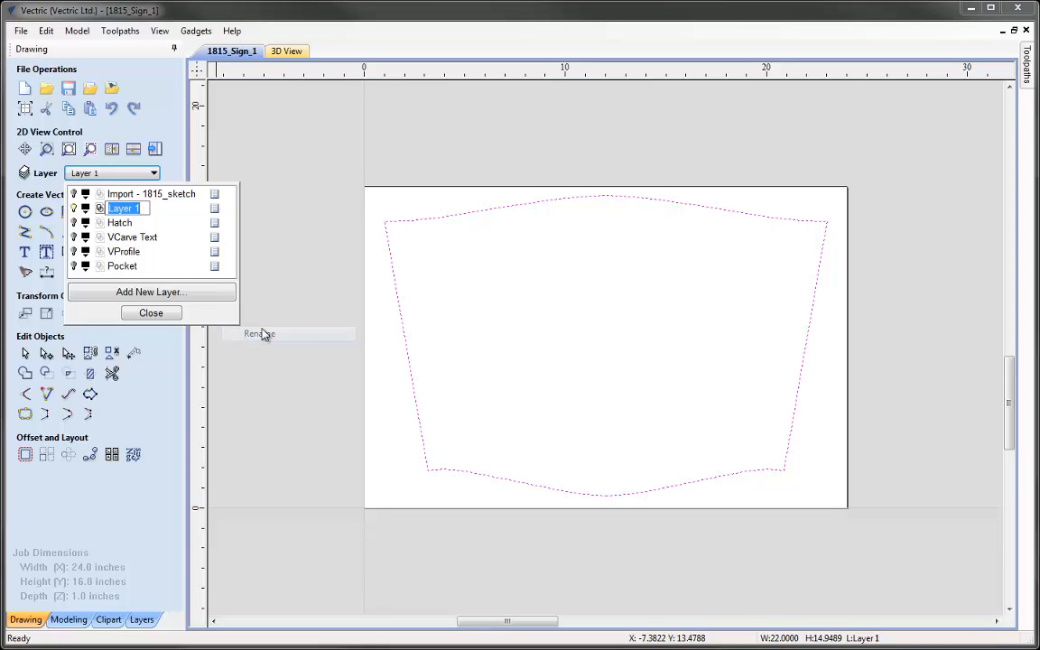
text(Cu)
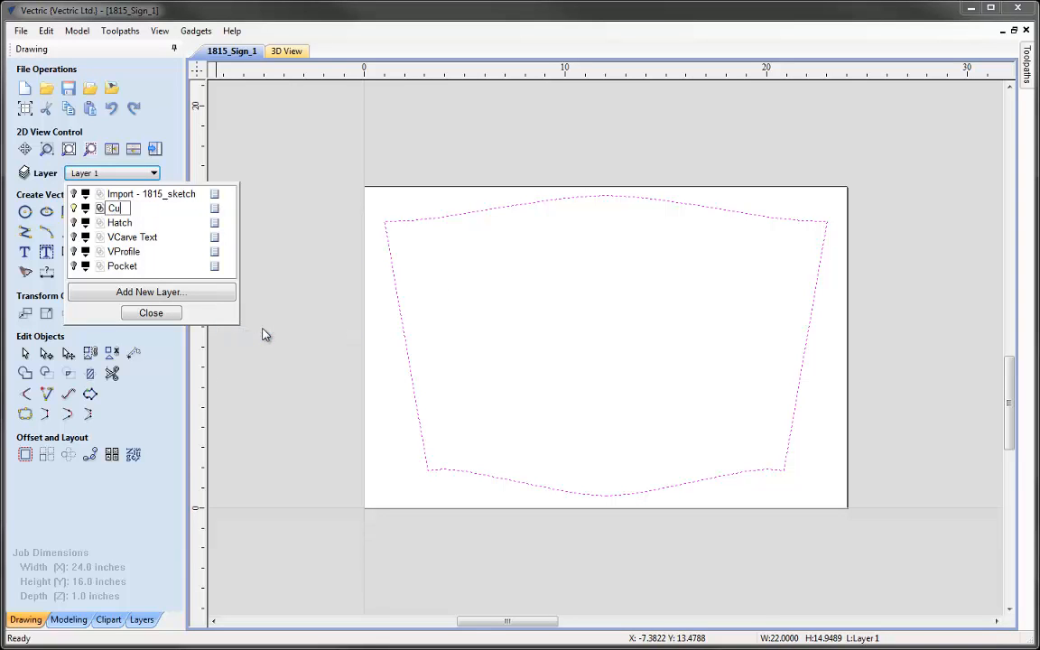
text(tout Profile)
click(153, 313)
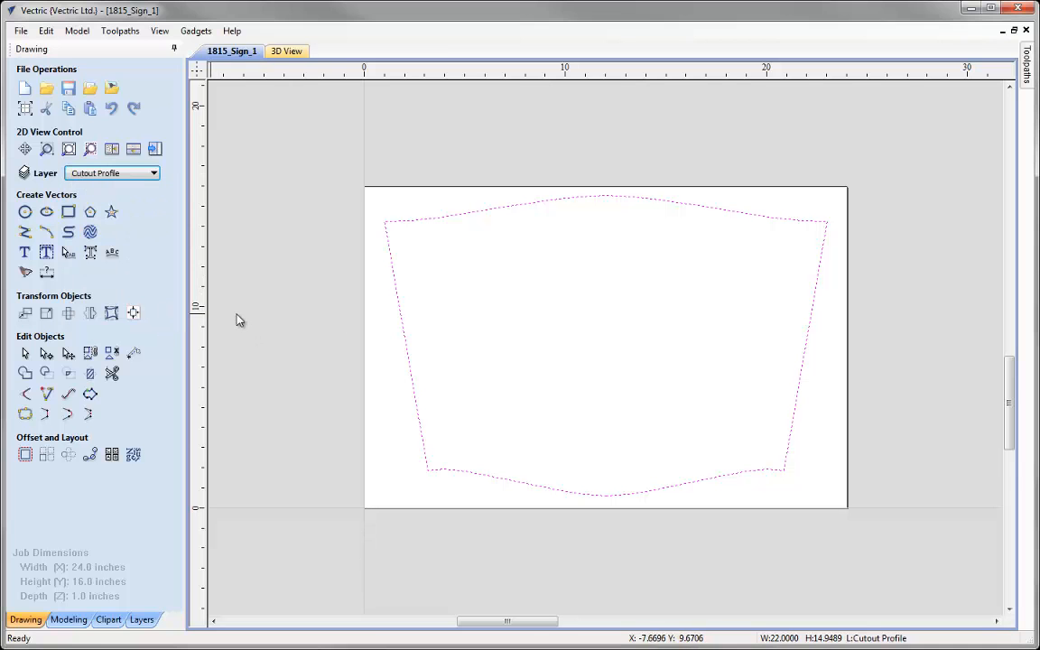
click(135, 173)
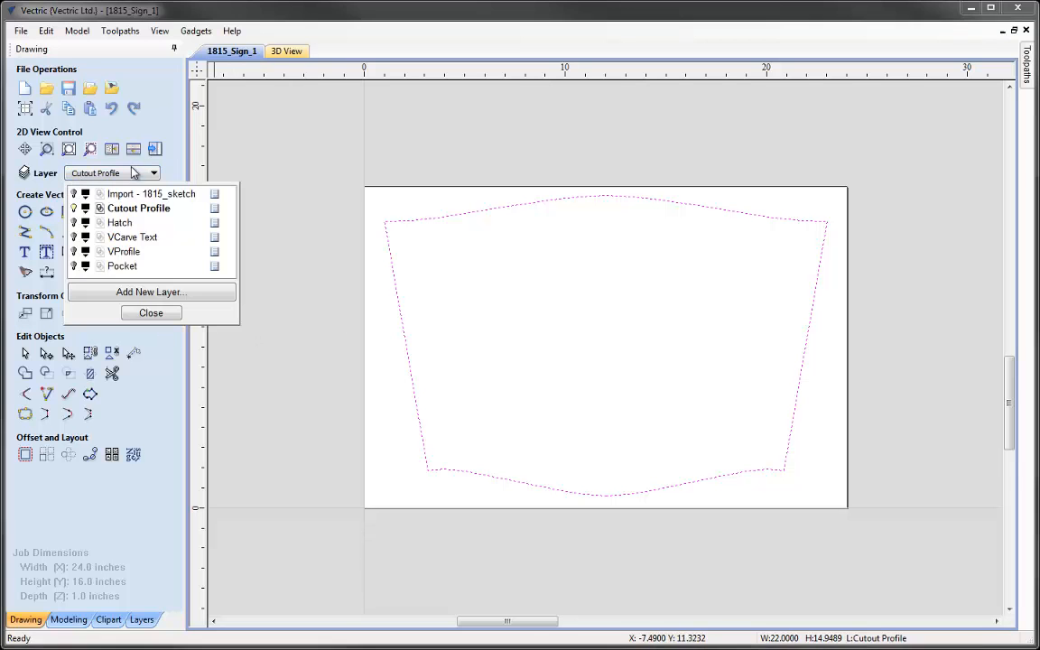
click(74, 207)
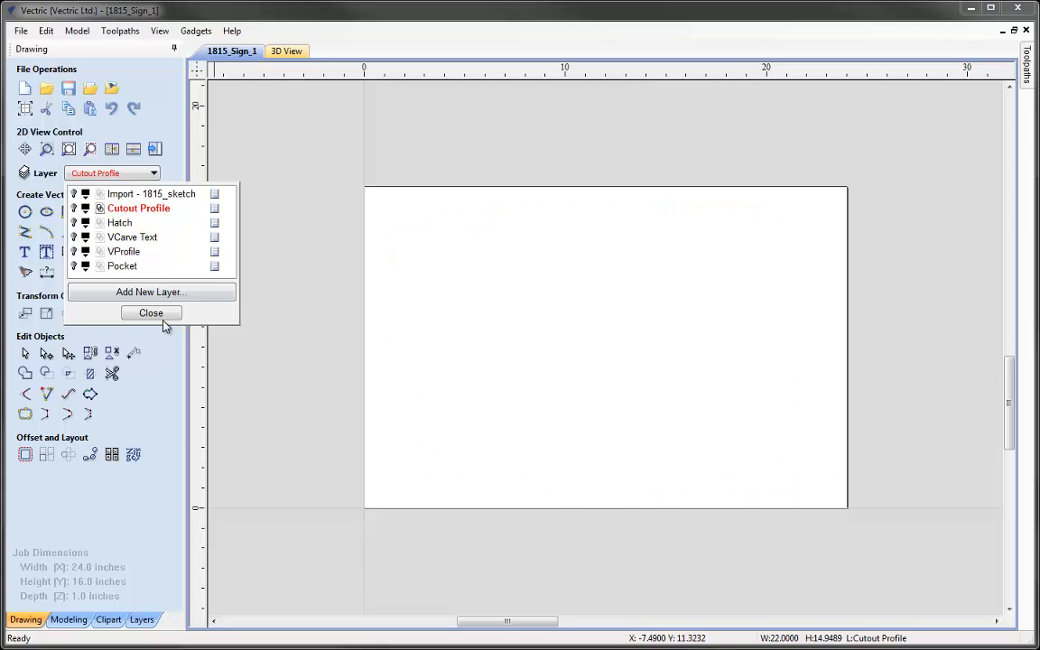
click(154, 314)
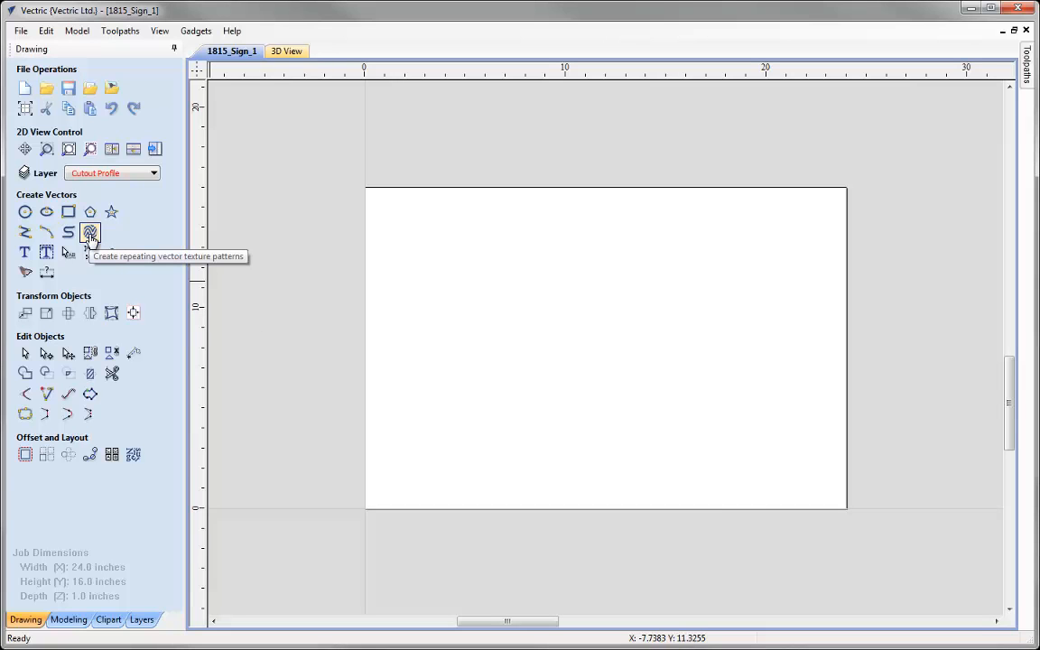
Start a vector texture with a 0 degree angle, 1 inch maximum line spacing and no spacing variation.
click(90, 234)
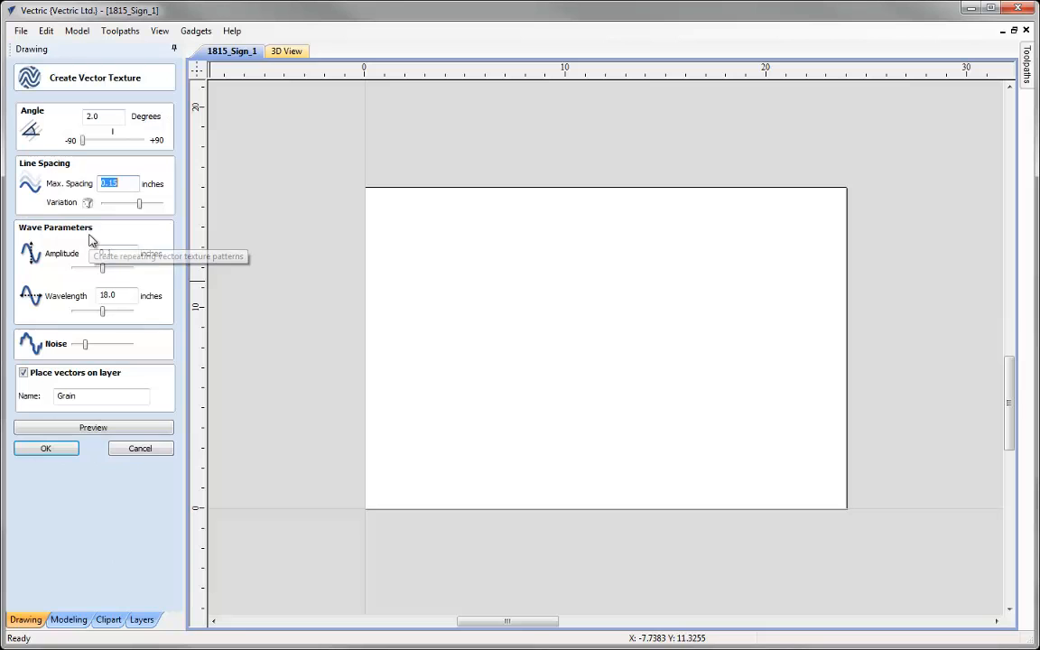
click(269, 261)
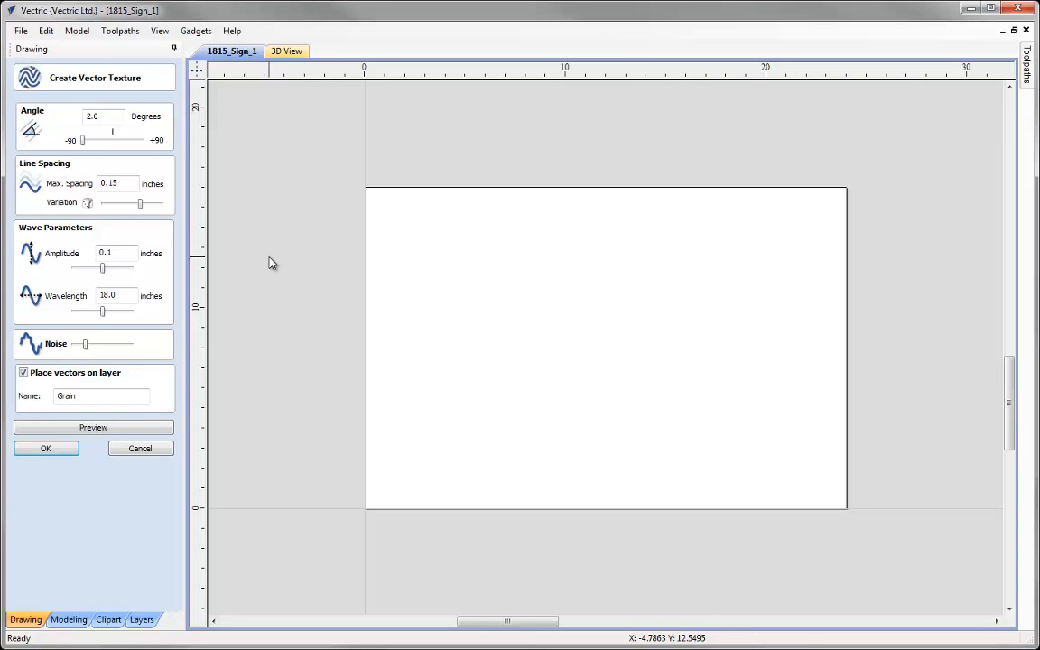
click(101, 115)
text(0)
click(104, 184)
text(1)
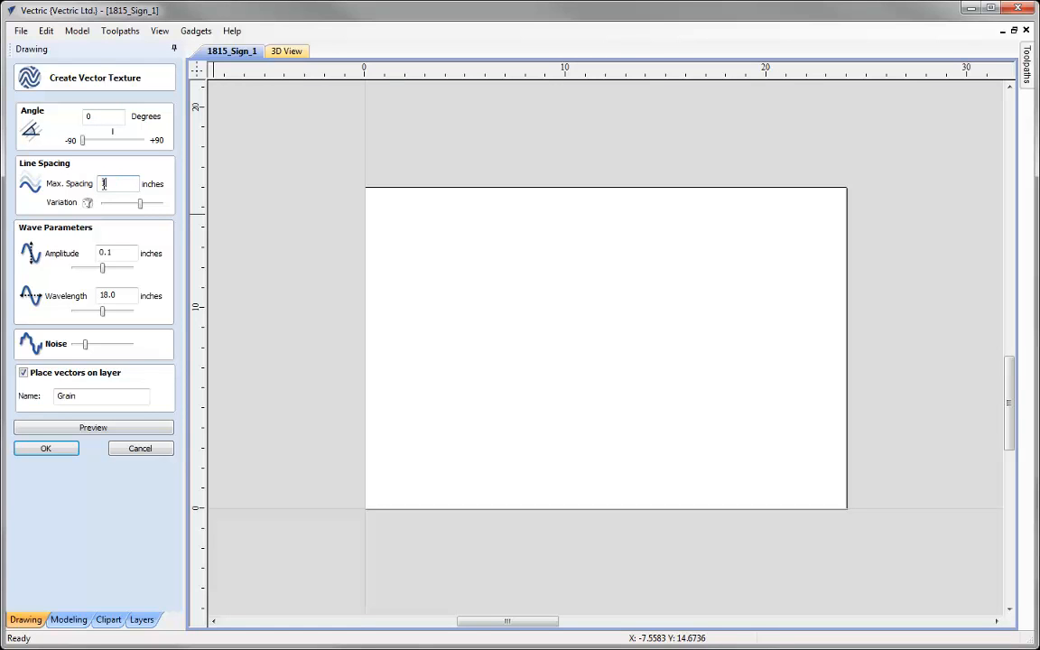
drag(140, 203, 98, 207)
Set the texture's amplitude to 1 inch, wavelength to 12 inches, noise to minimum and layer name to Texture, and preview it.
click(105, 253)
text(1)
key(Tab)
text(12)
drag(85, 347, 74, 347)
double_click(87, 400)
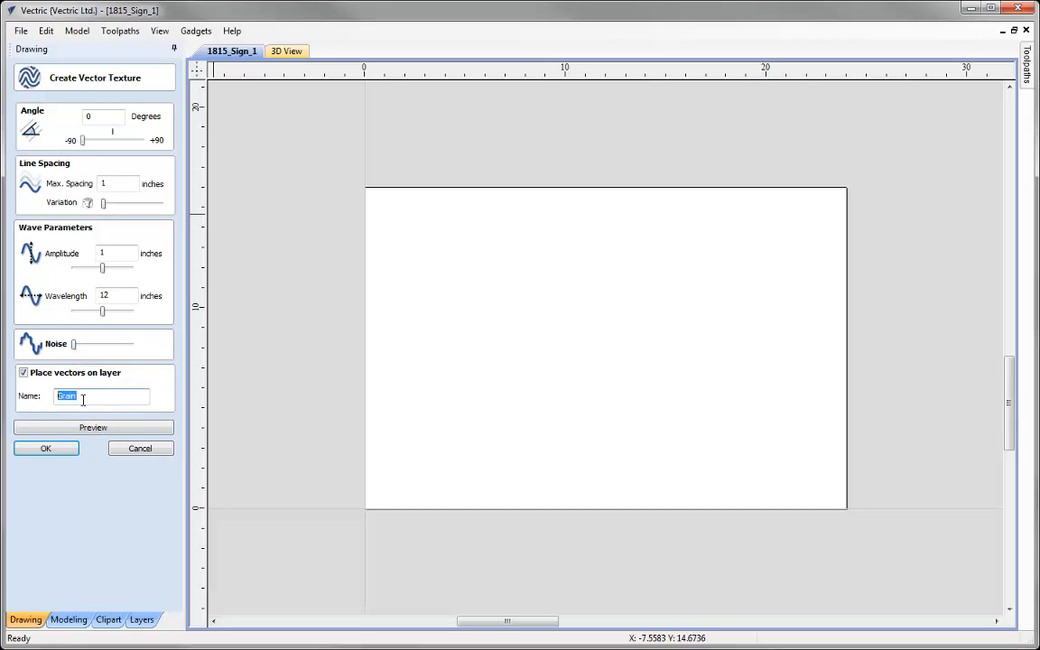
text(Texture)
click(94, 427)
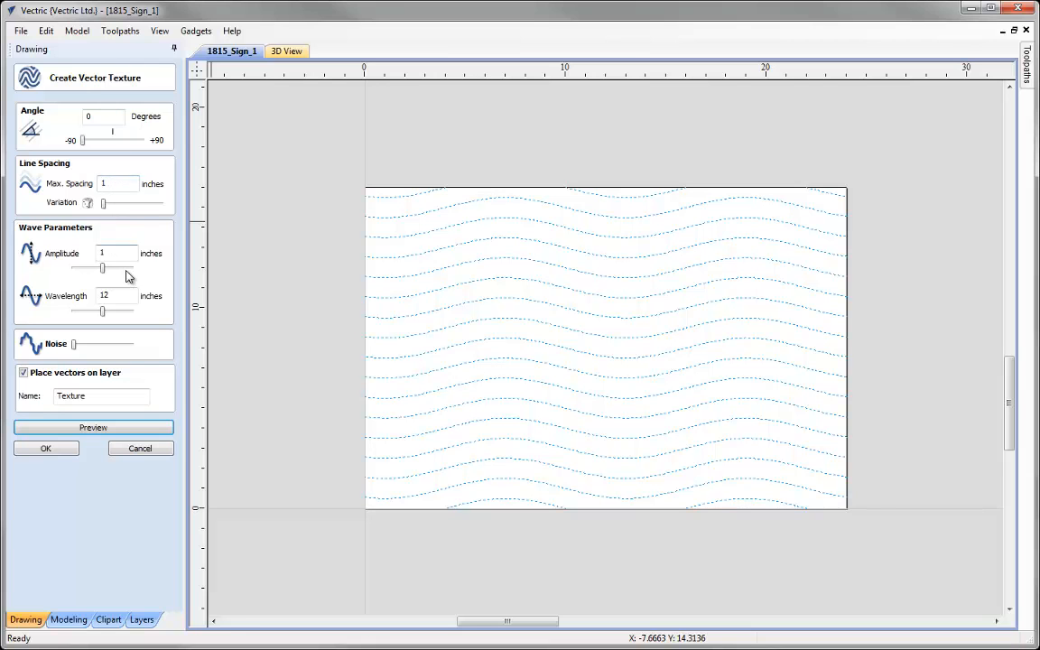
Preview the texture with a 4 inch wave amplitude and a 6 inch wavelength.
double_click(99, 115)
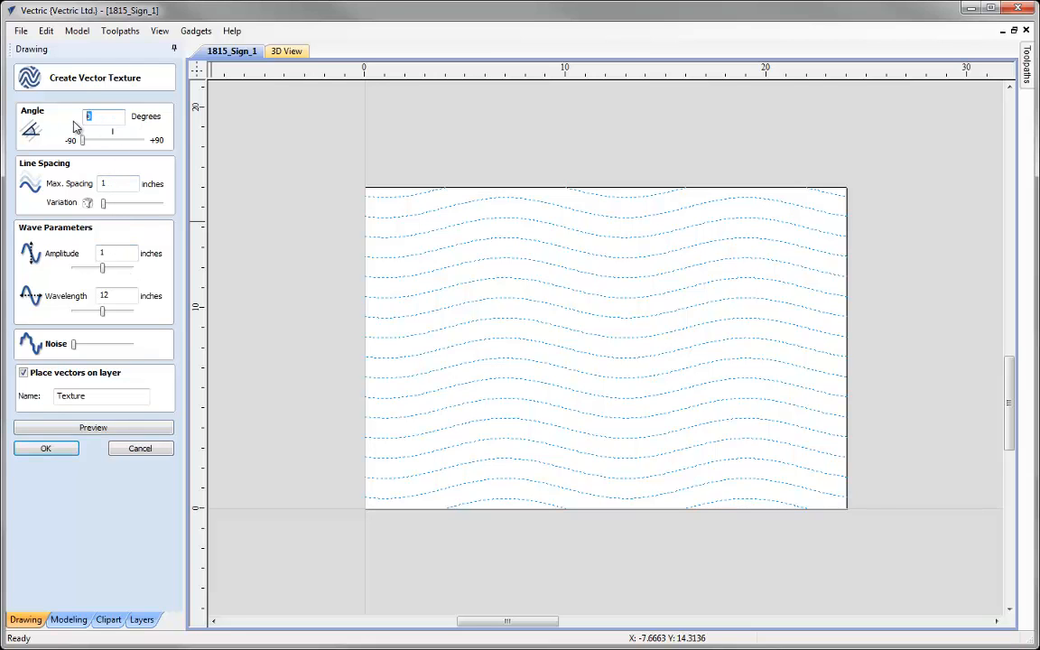
double_click(106, 253)
text(4)
click(111, 427)
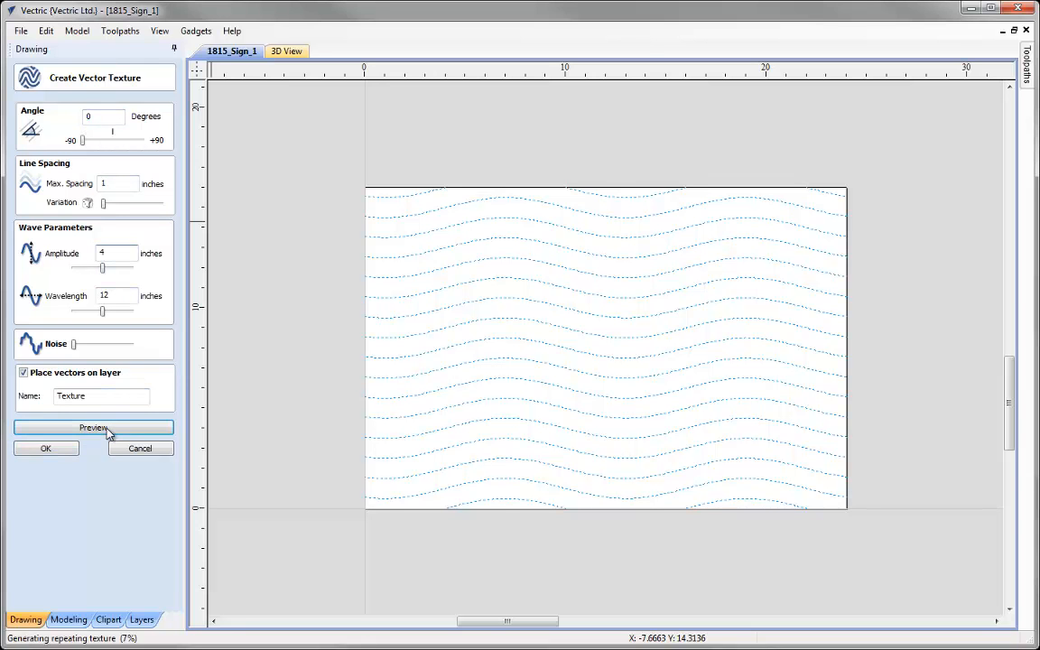
double_click(108, 295)
text(6)
click(99, 429)
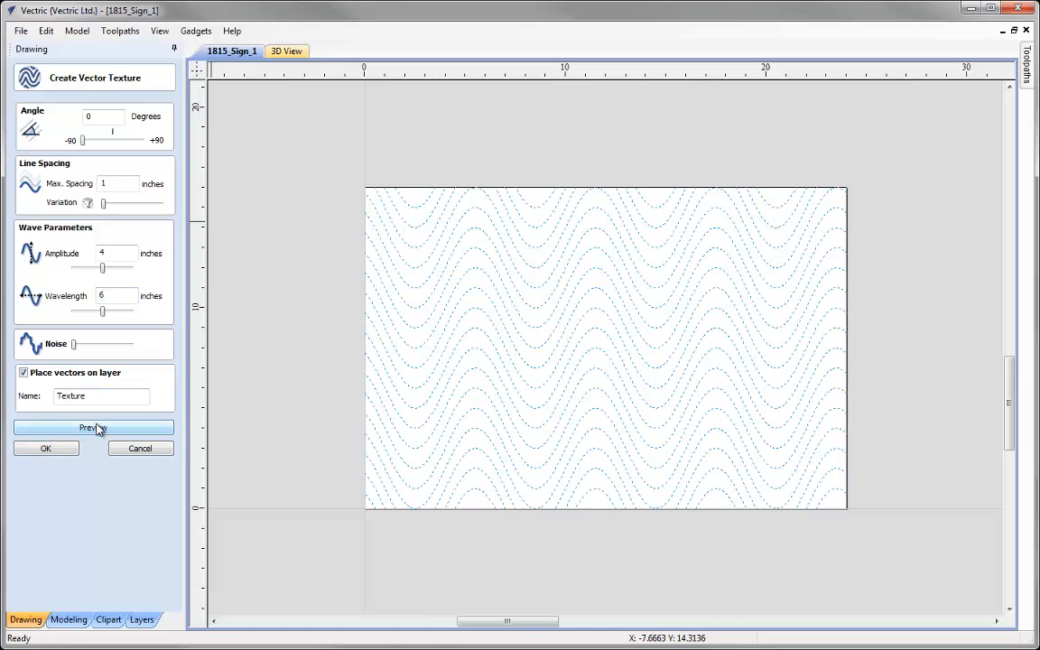
Preview the wave texture rotated to a 60 degree angle.
double_click(92, 116)
text(60)
click(81, 430)
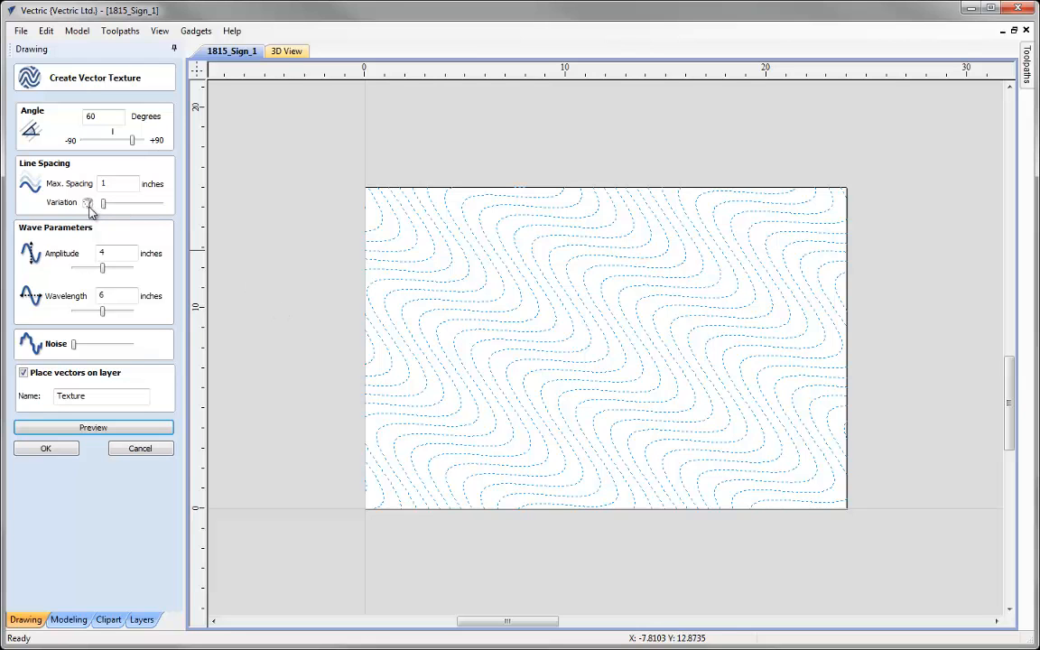
Preview the texture with medium and high line-spacing variation, and with no variation but medium noise.
drag(103, 205, 134, 205)
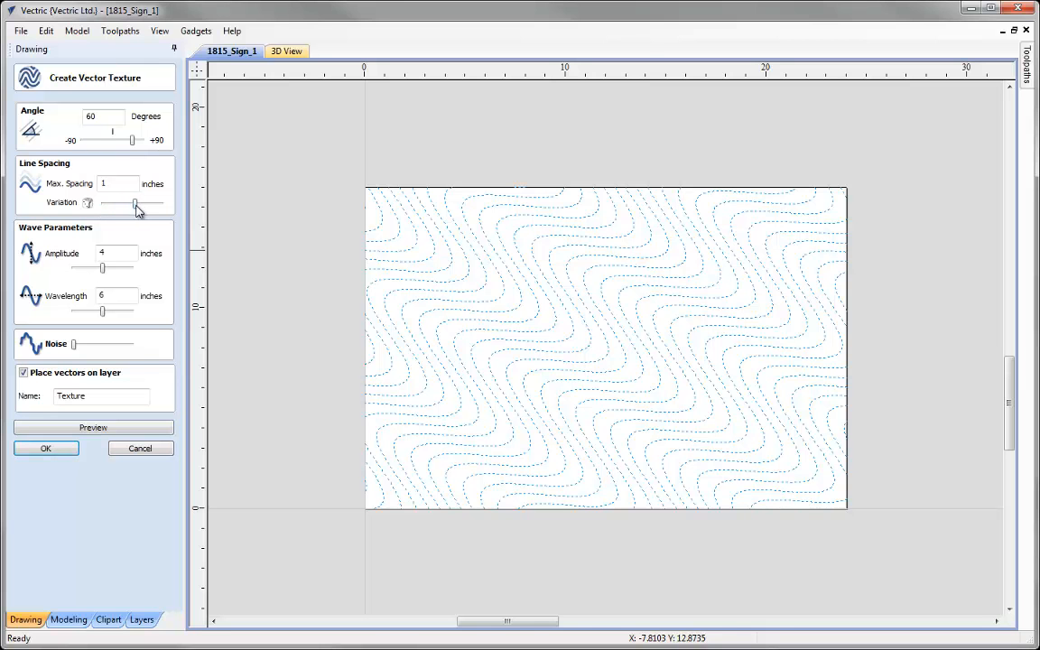
click(106, 430)
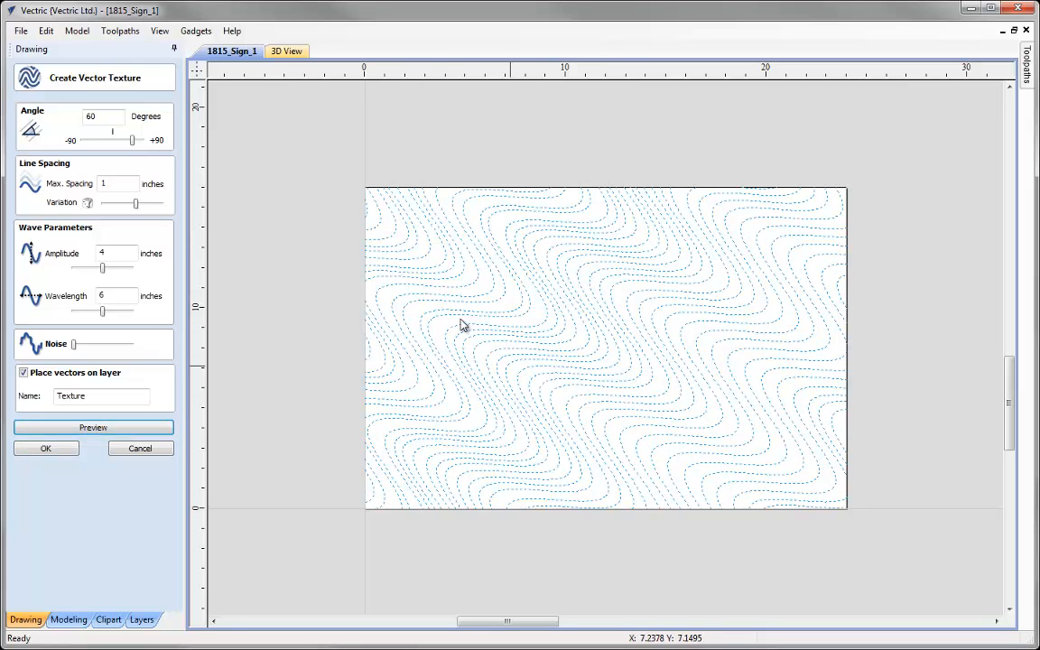
drag(135, 203, 158, 203)
click(149, 429)
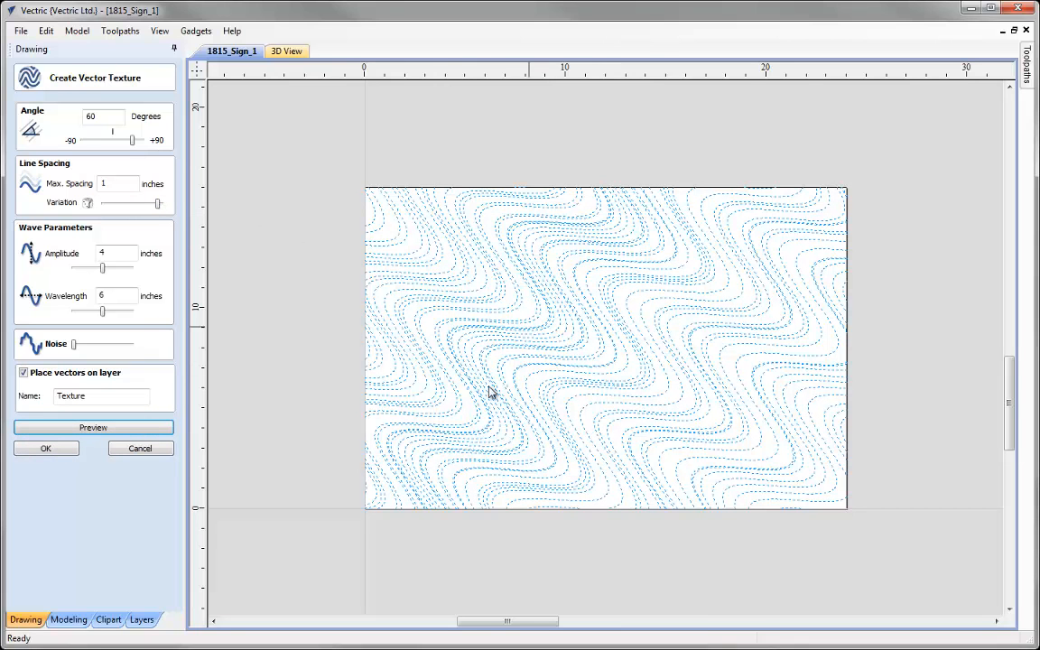
click(156, 205)
drag(155, 206, 102, 204)
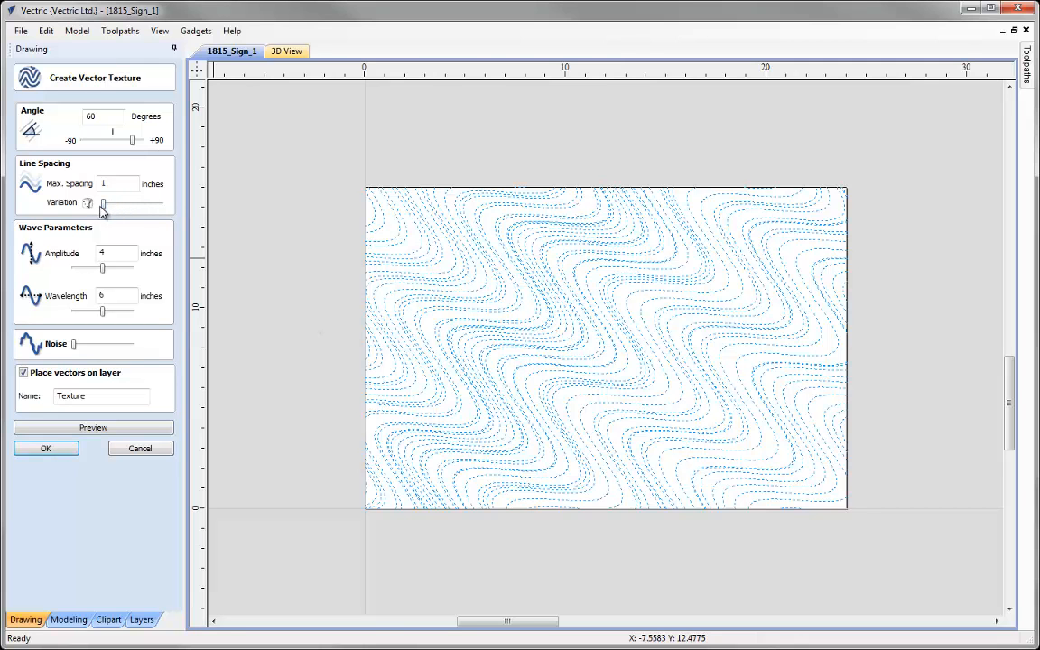
click(59, 430)
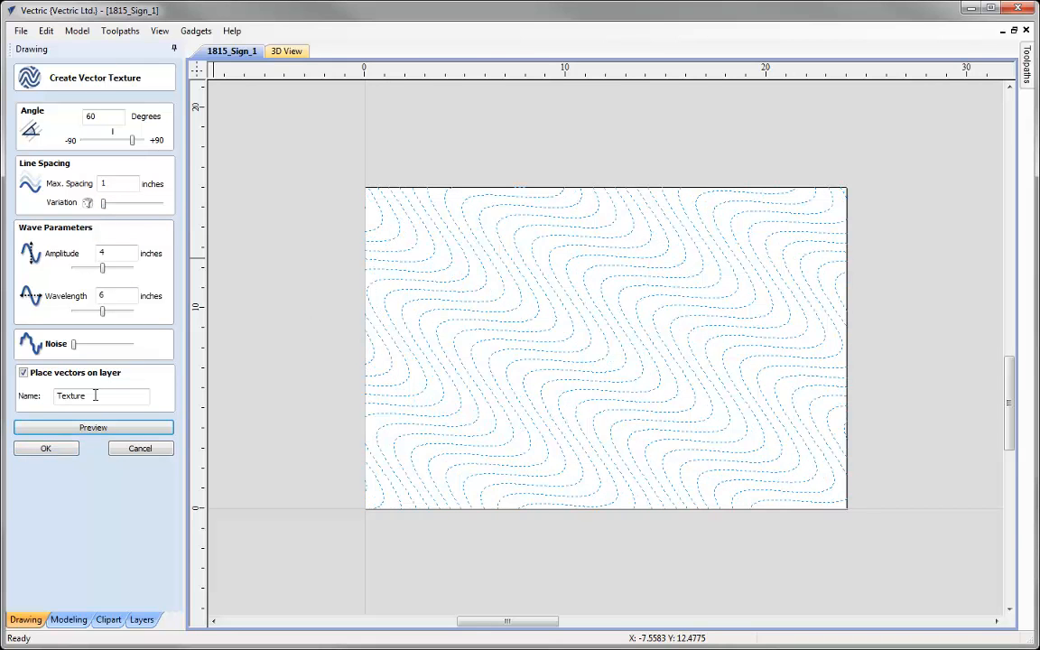
drag(76, 344, 103, 349)
click(115, 428)
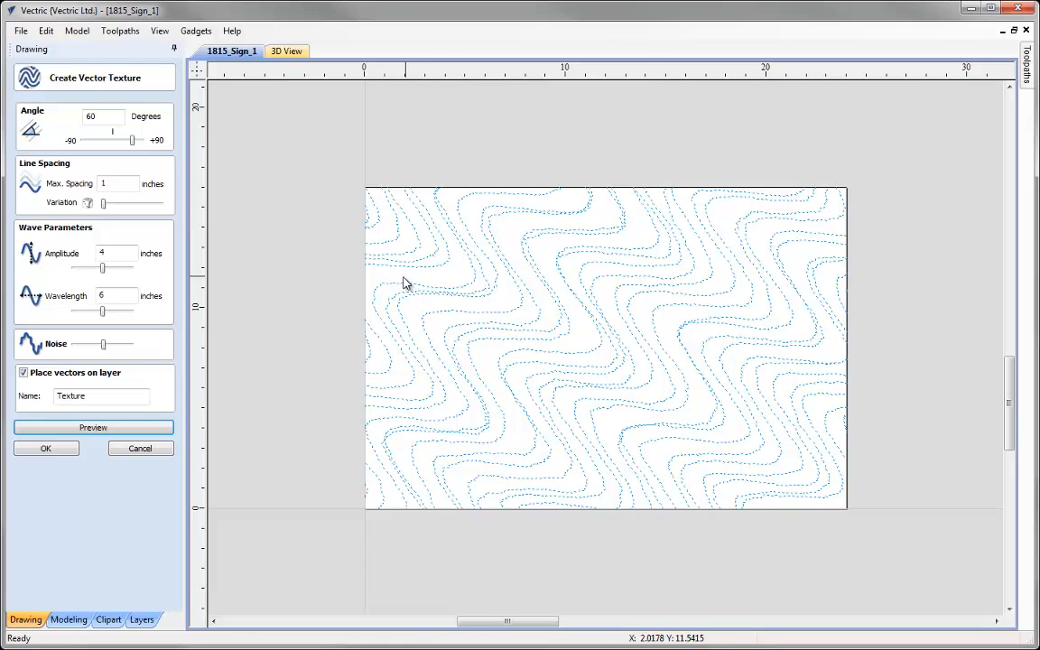
Set the texture to 2 degrees, 0.15 inch spacing, moderate variation, 0.2 inch amplitude, 30 inch wavelength and low noise, and preview it.
double_click(92, 115)
text(2)
double_click(106, 183)
text(0.15)
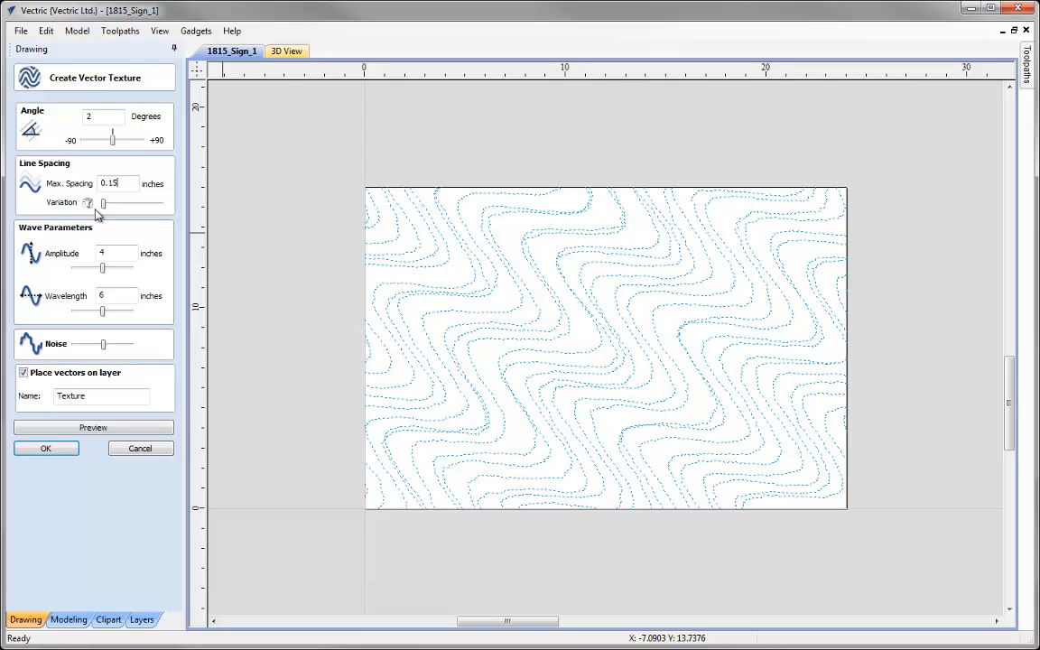
drag(103, 204, 126, 207)
key(Tab)
text(0.2)
key(Tab)
text(30)
drag(99, 348, 91, 346)
click(94, 430)
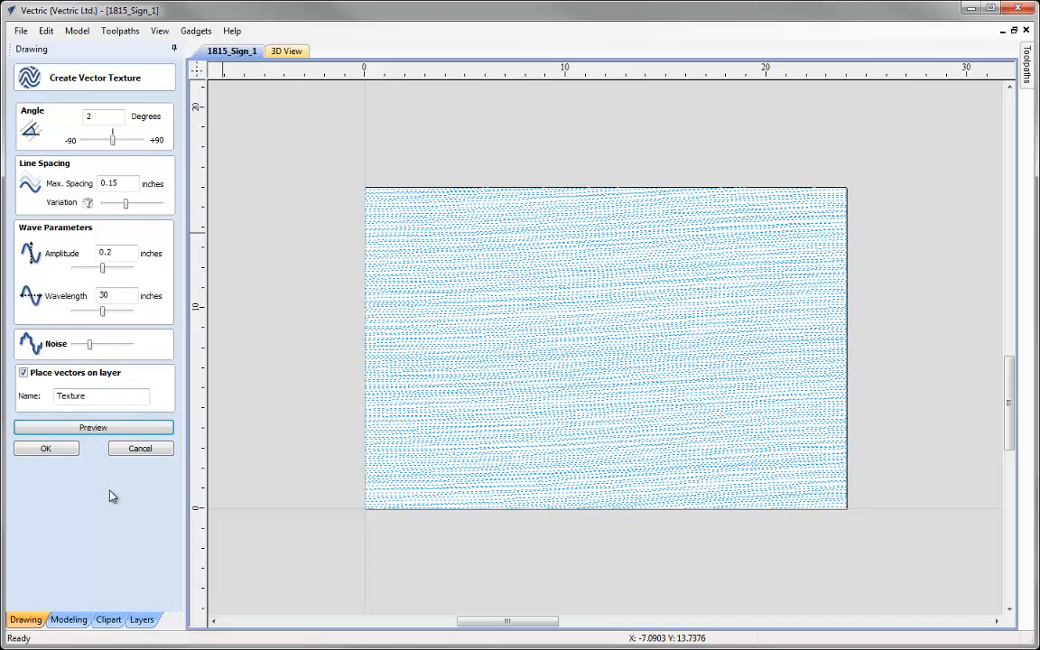
Inspect the previewed grain lines up close and create the texture vectors on the Texture layer.
scroll(549, 346, up, 3)
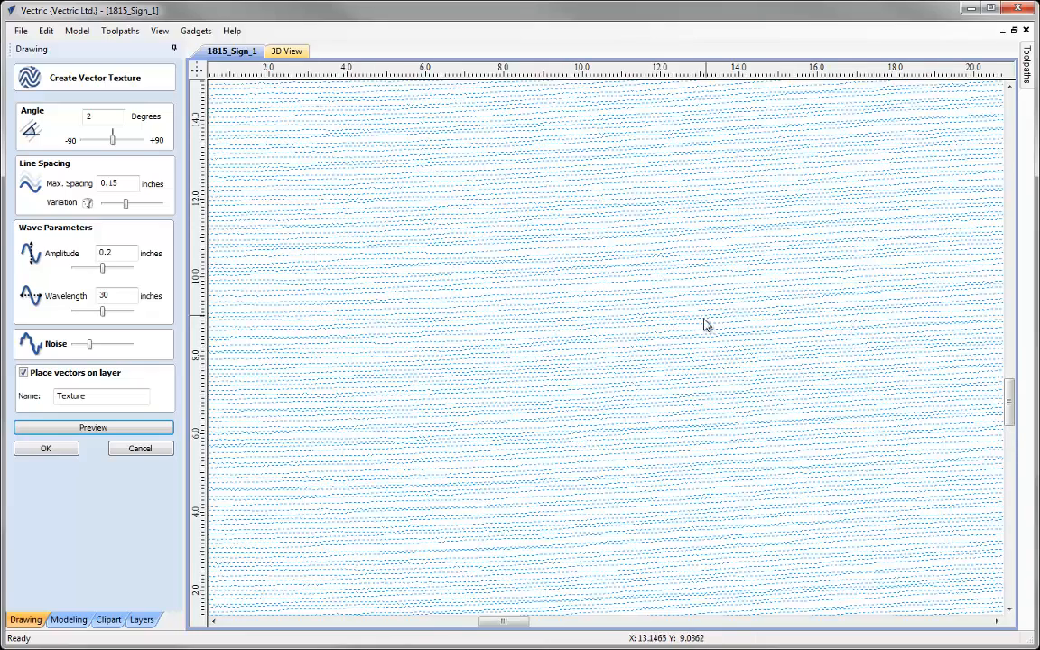
scroll(695, 322, down, 2)
scroll(696, 322, down, 2)
scroll(689, 325, up, 1)
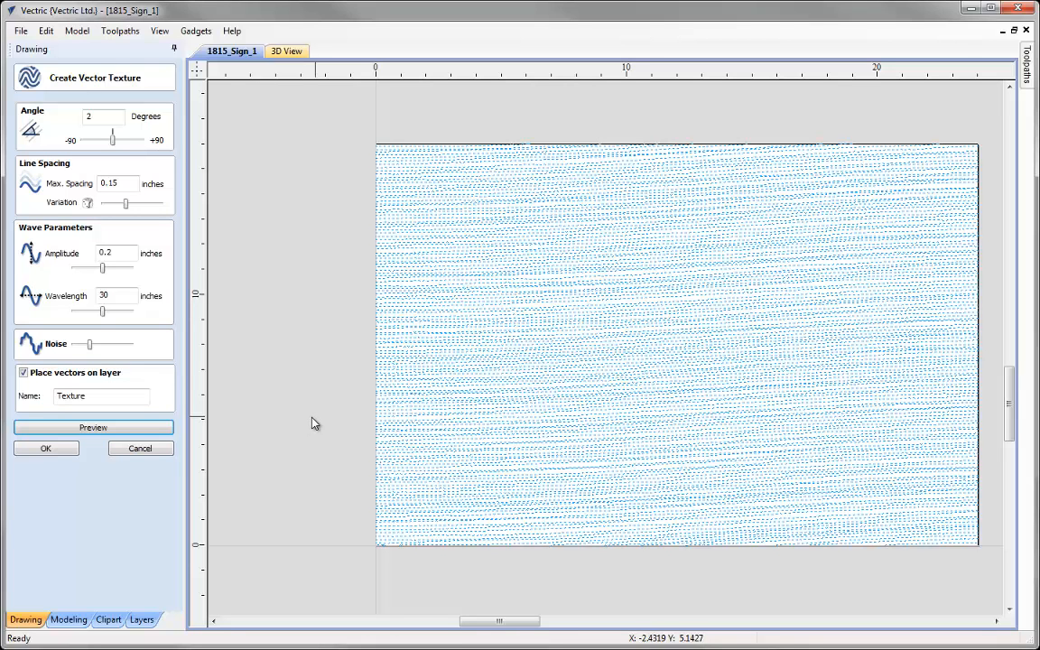
click(67, 448)
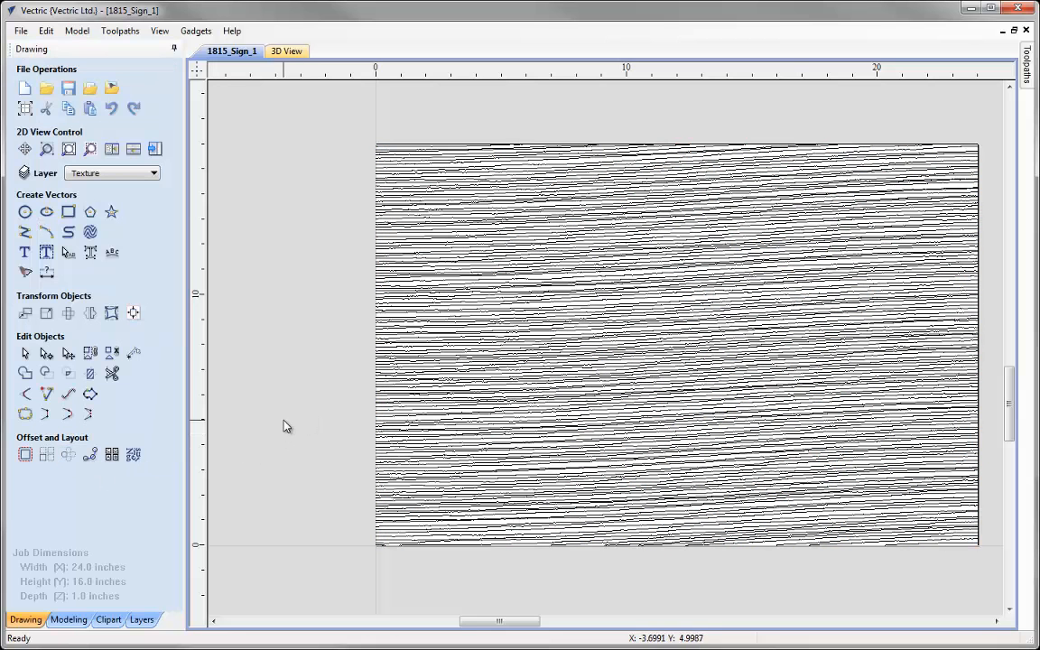
Delete the full-sheet grain texture vectors from the Texture layer.
key(F6)
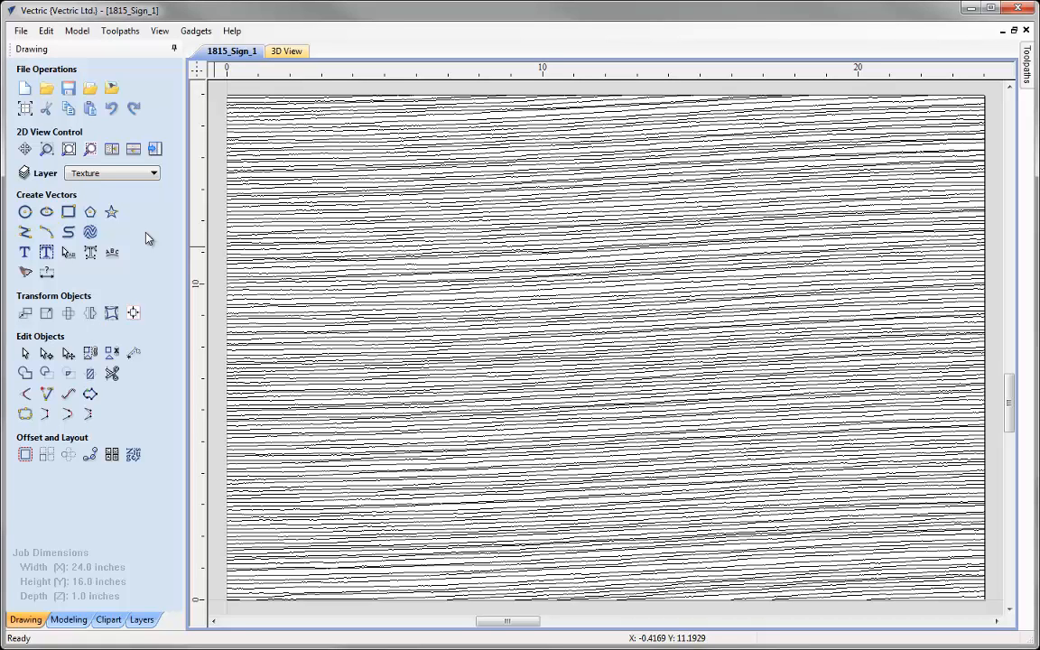
click(234, 247)
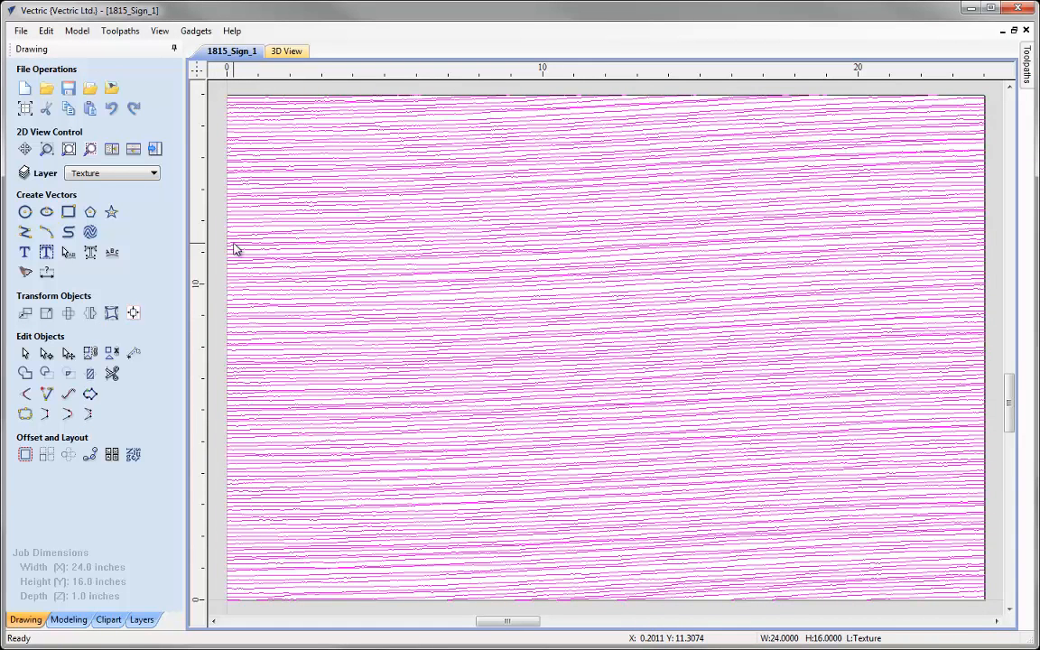
key(Delete)
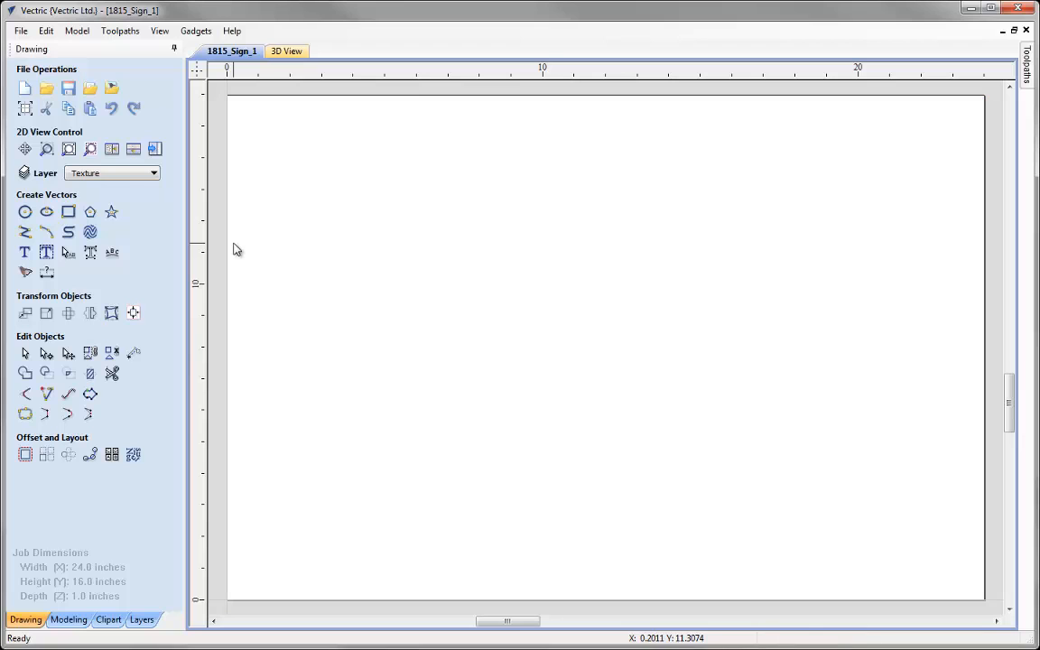
Show the VProfile layer and select its inner border and 1815 digit outlines.
click(153, 173)
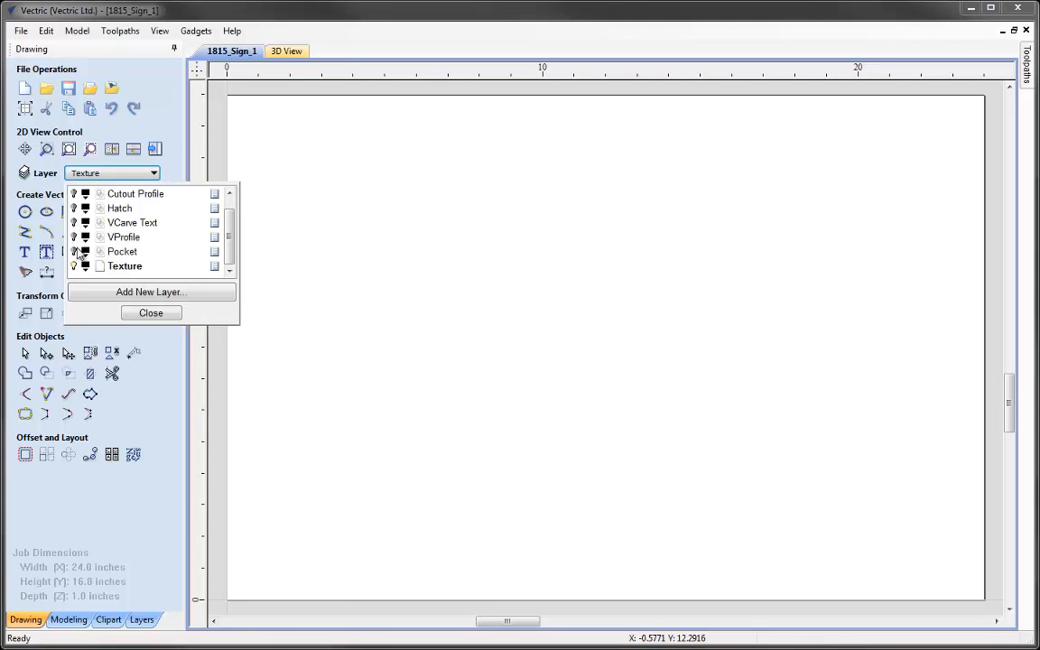
click(74, 237)
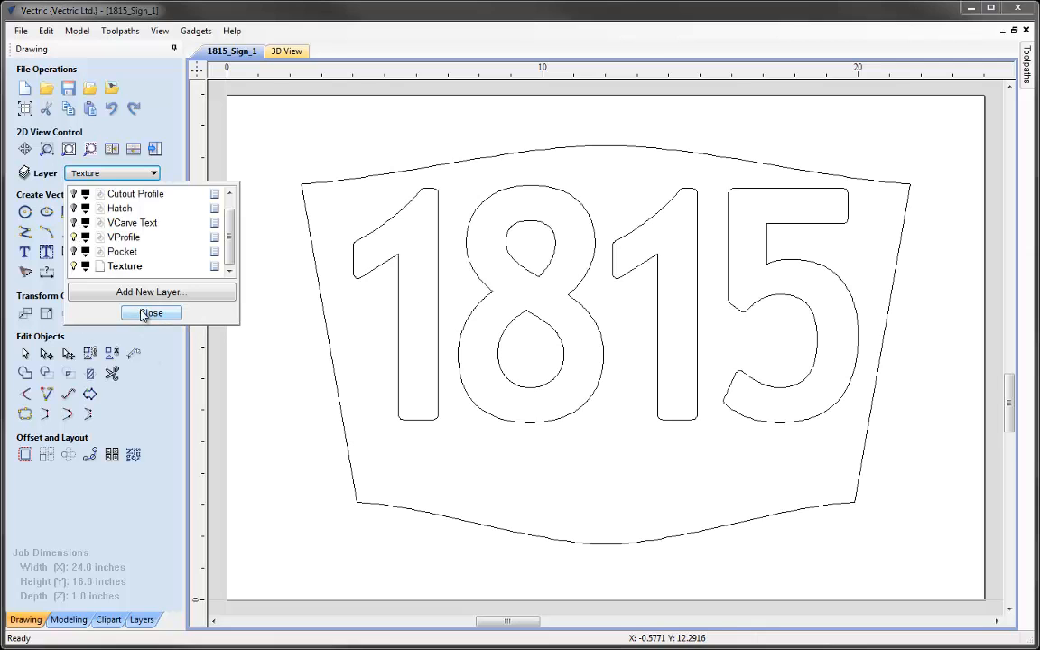
click(149, 313)
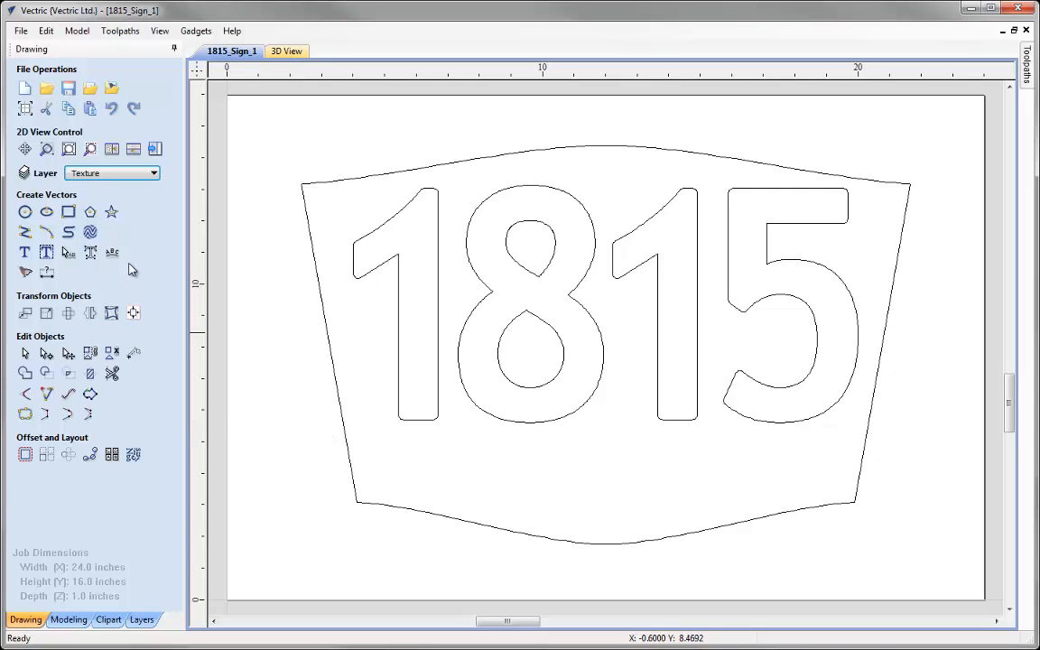
key(ctrl+a)
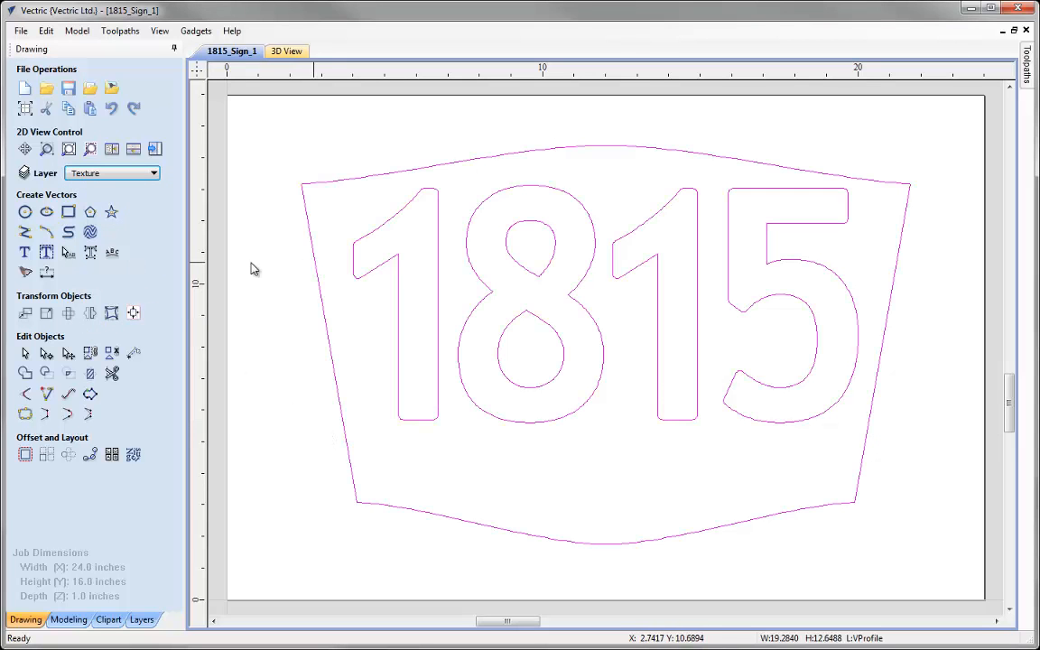
Preview and create the 2 degree, 0.15 inch wood-grain texture inside the selected border and around the digits on the Texture layer.
click(90, 232)
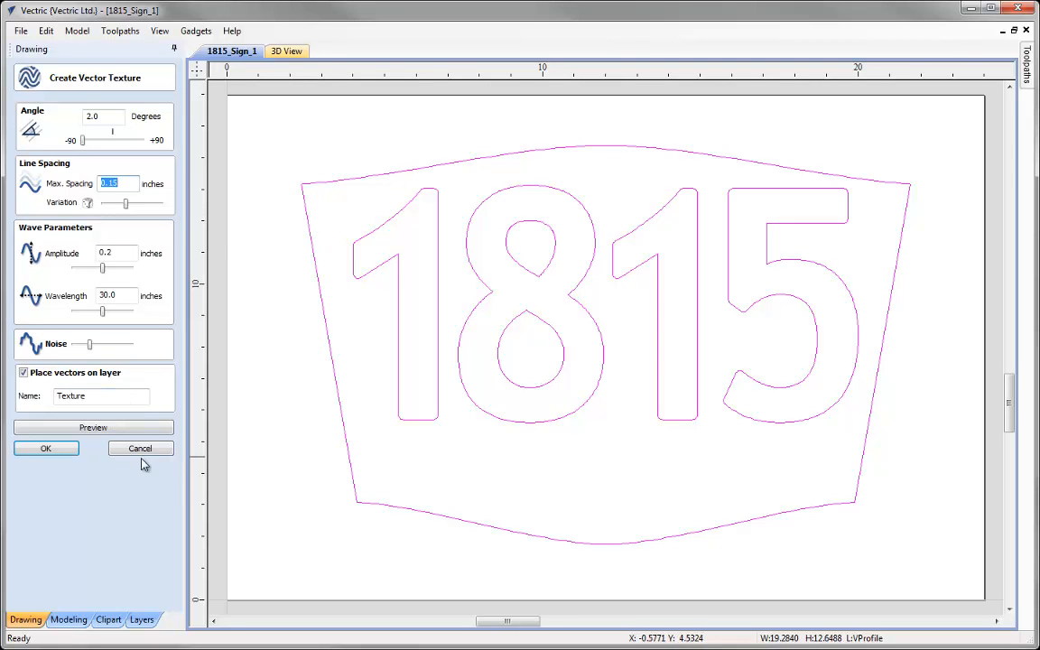
click(95, 428)
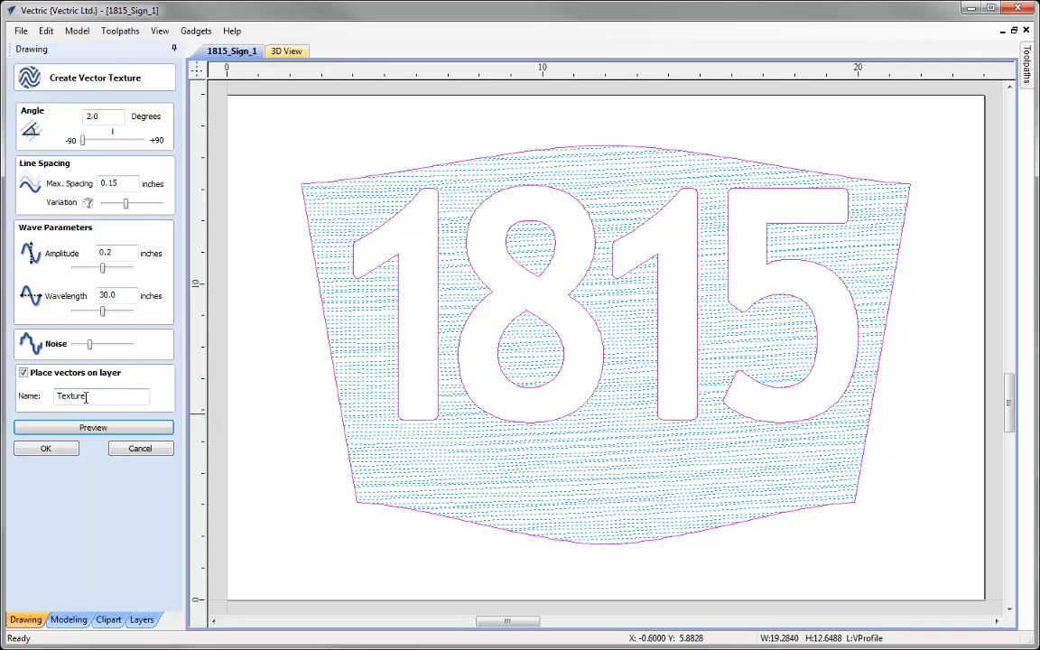
click(47, 448)
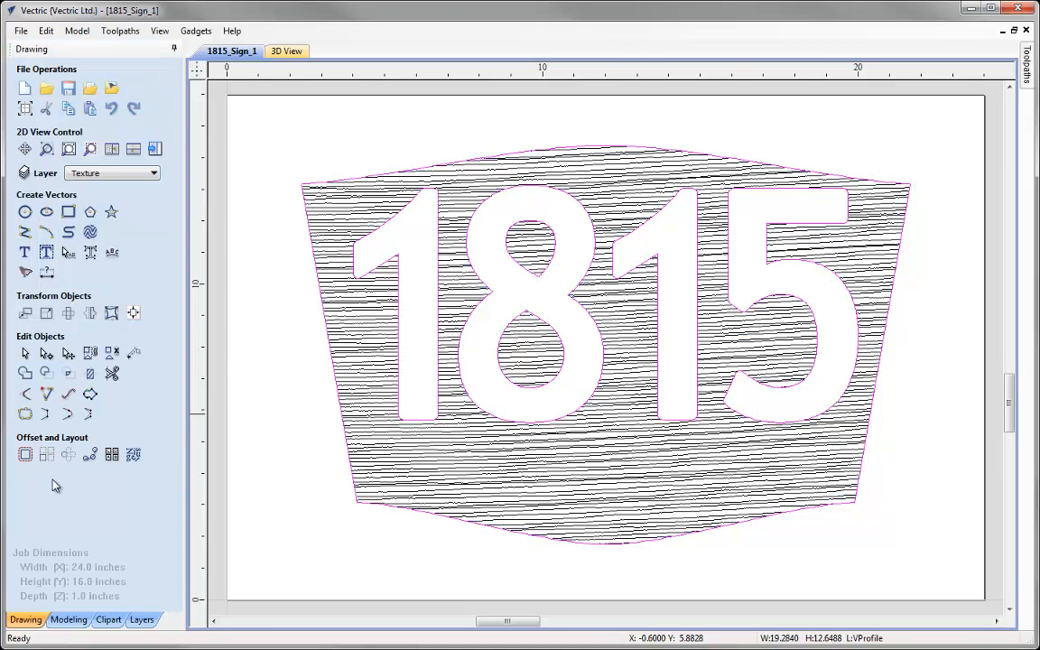
Show the Pocket, VCarve Text and Cutout Profile layers alongside the texture and clear the vector selection.
click(102, 177)
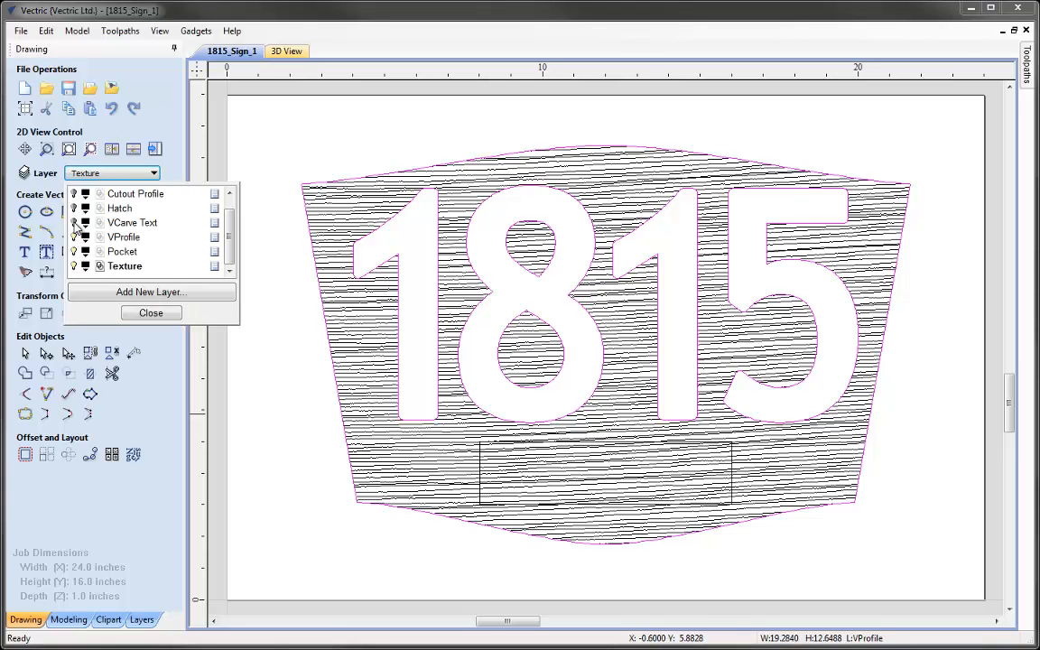
click(74, 223)
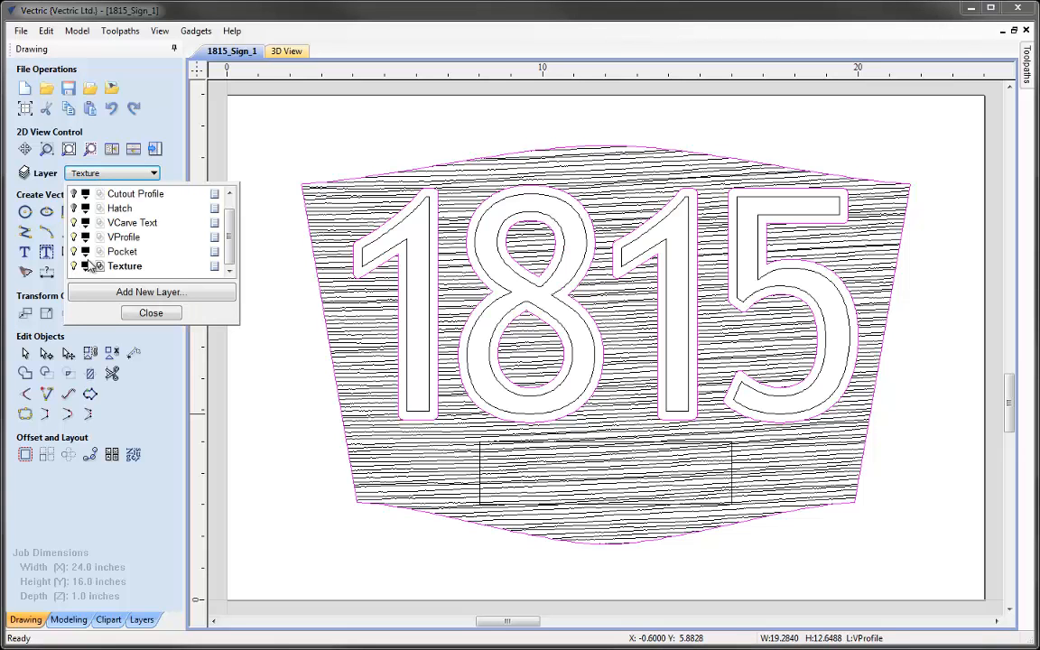
click(74, 193)
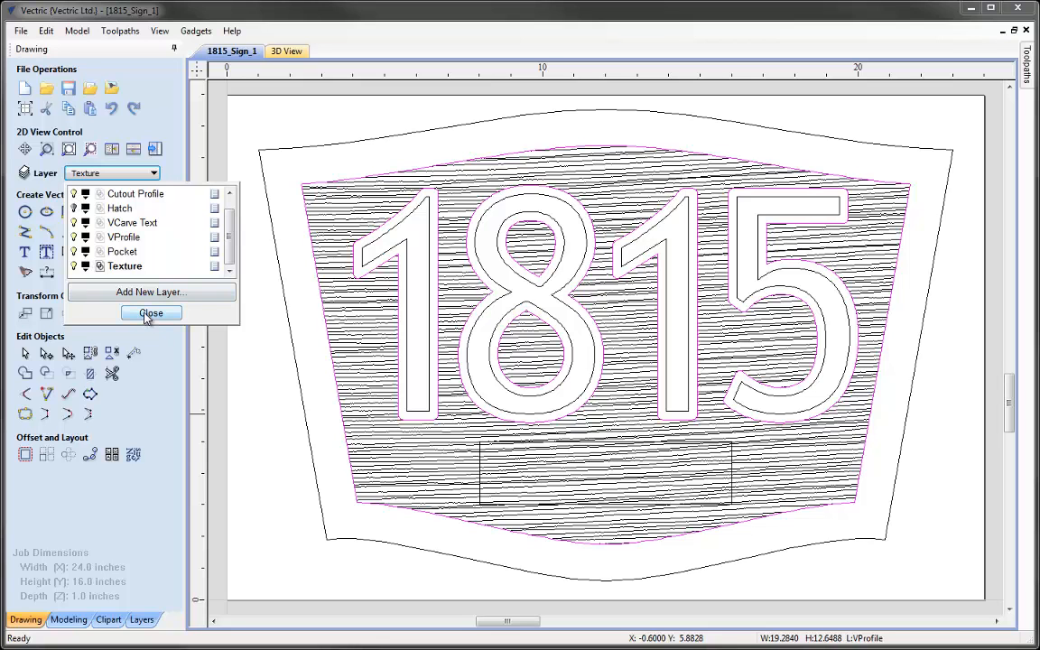
click(149, 313)
click(258, 428)
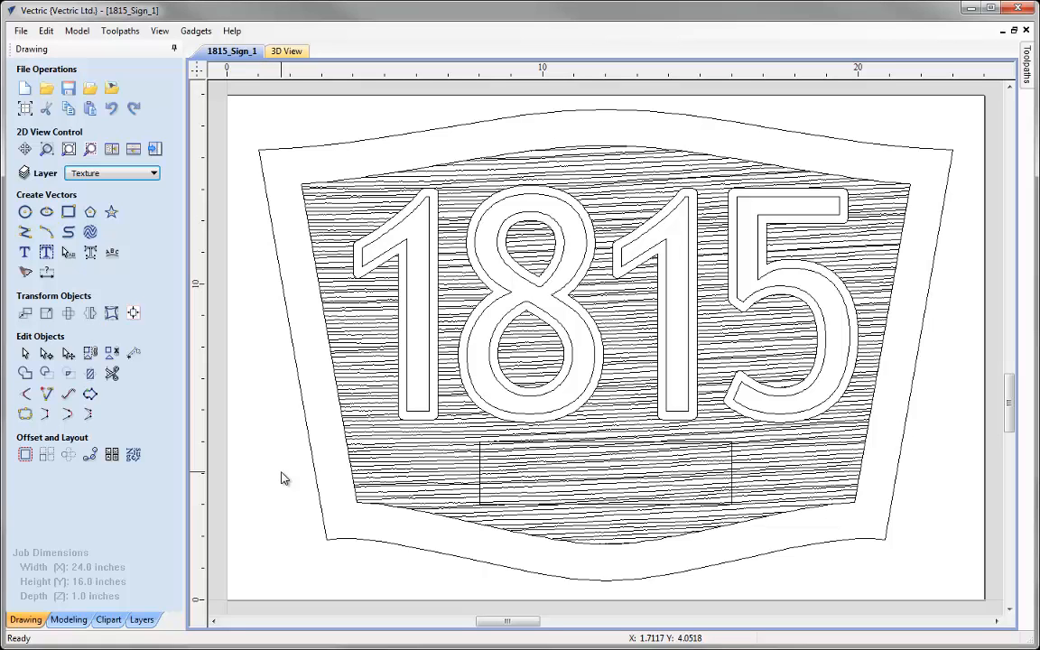
Save the sign as the next incremented file version and check the saved versions in the WhatsNewV8_Files folder.
key(ctrl+s)
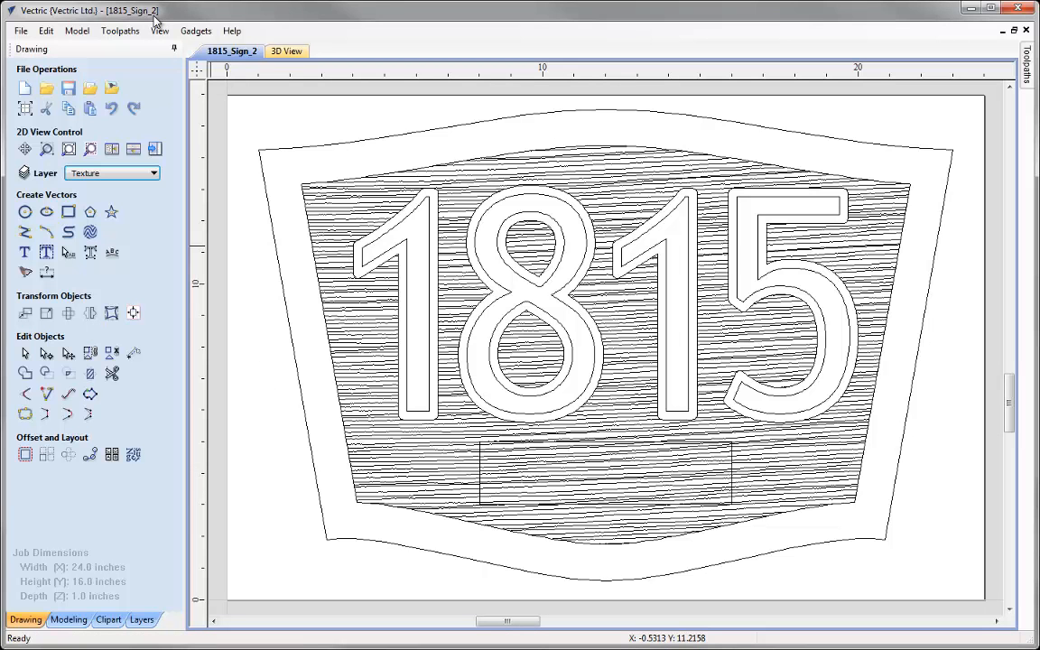
click(20, 30)
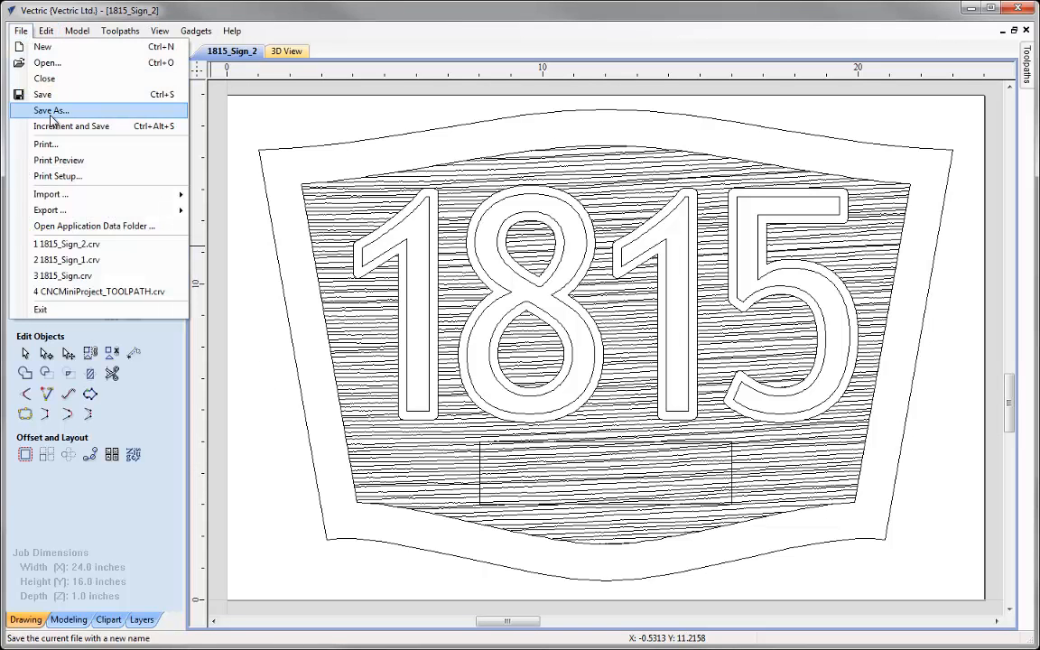
click(41, 107)
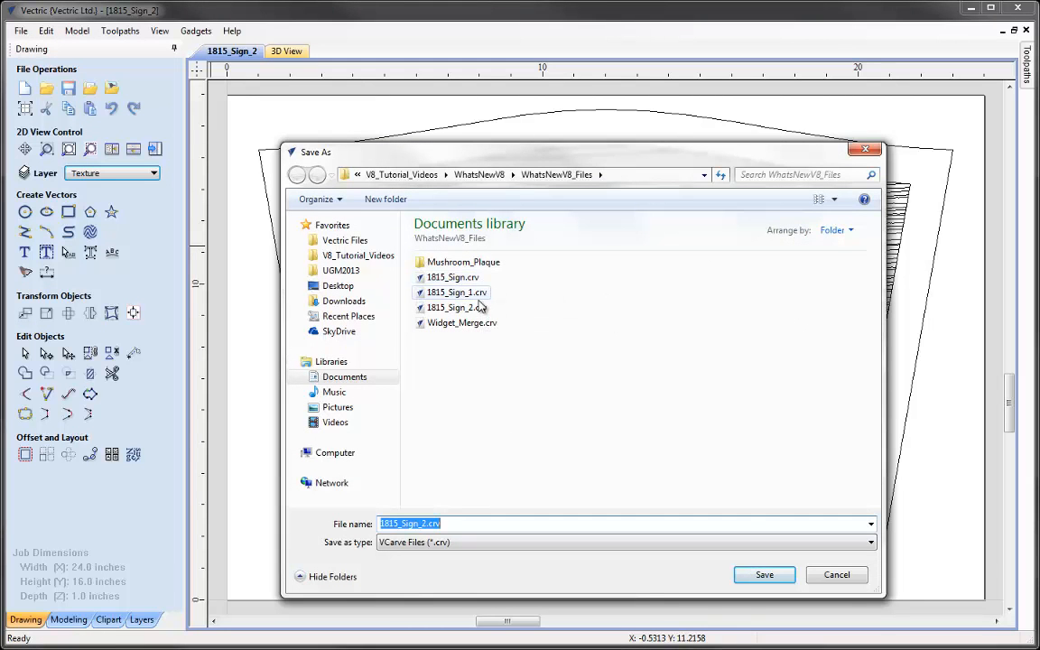
click(836, 574)
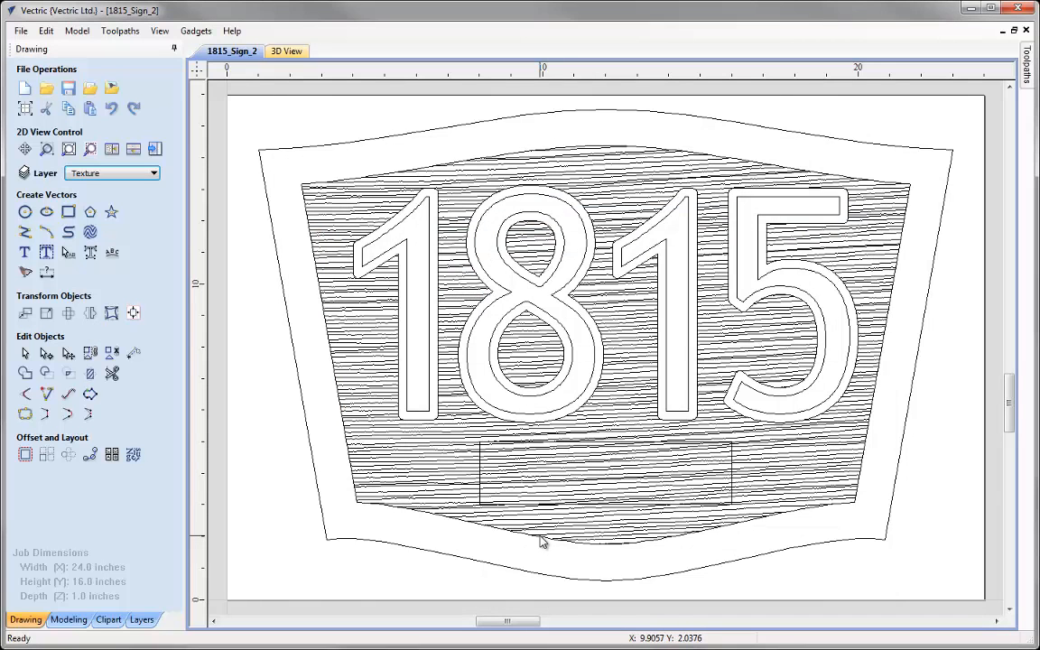